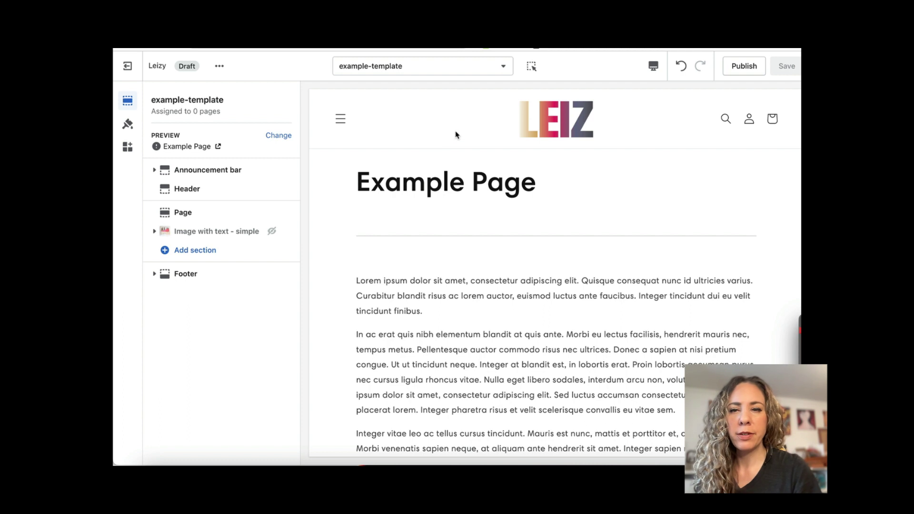
- Check the list of page templates available in the theme, keeping example-template selected
{"action": "left_click", "coordinate": [500, 67]}
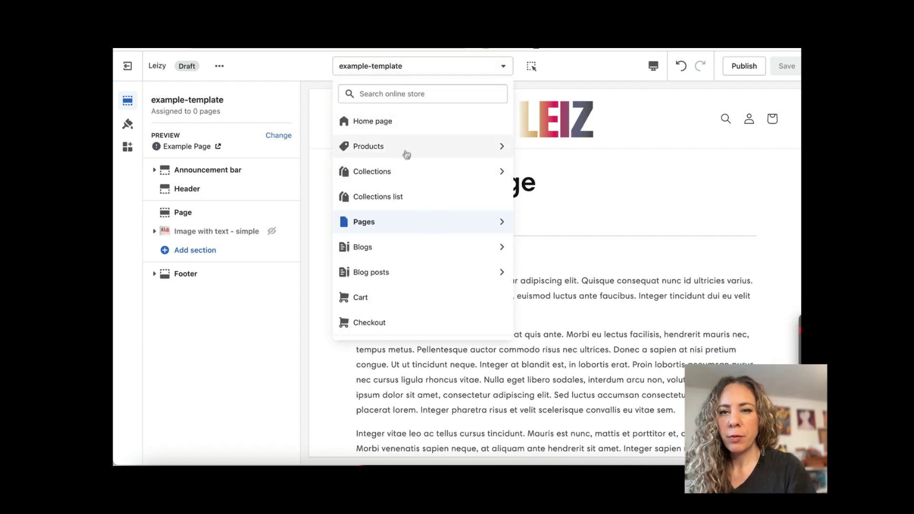
{"action": "left_click", "coordinate": [399, 225]}
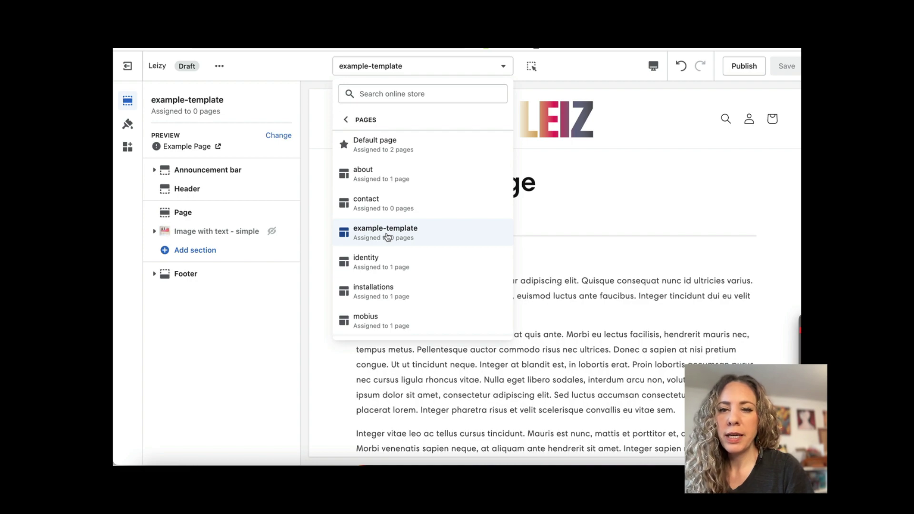
{"action": "left_click", "coordinate": [560, 197]}
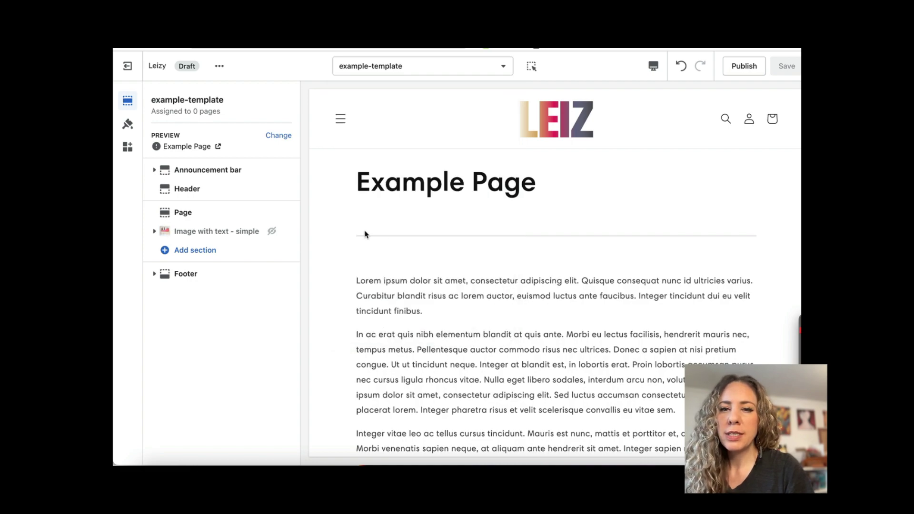
- Examine the default content of the Example Page preview from the title to the footer
{"action": "scroll", "coordinate": [491, 243], "scroll_direction": "down", "scroll_amount": 15}
{"action": "scroll", "coordinate": [492, 245], "scroll_direction": "up", "scroll_amount": 10}
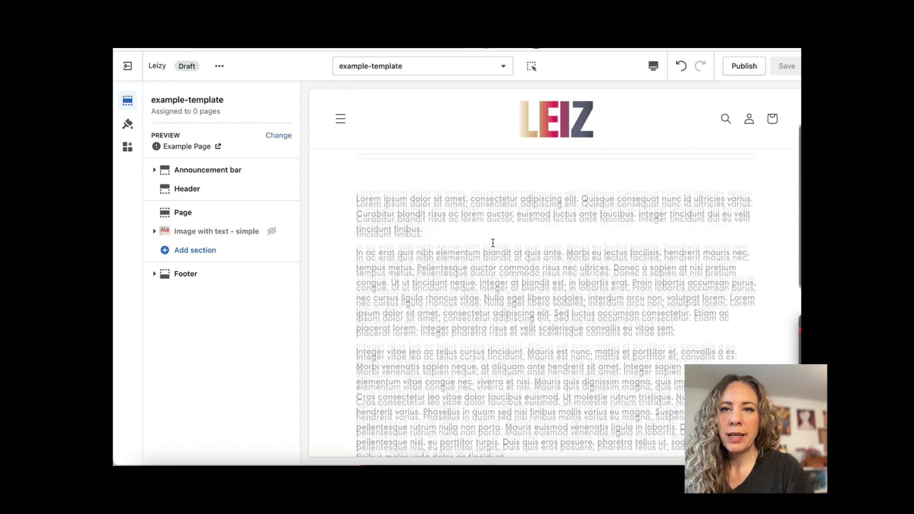
{"action": "scroll", "coordinate": [493, 244], "scroll_direction": "up", "scroll_amount": 2}
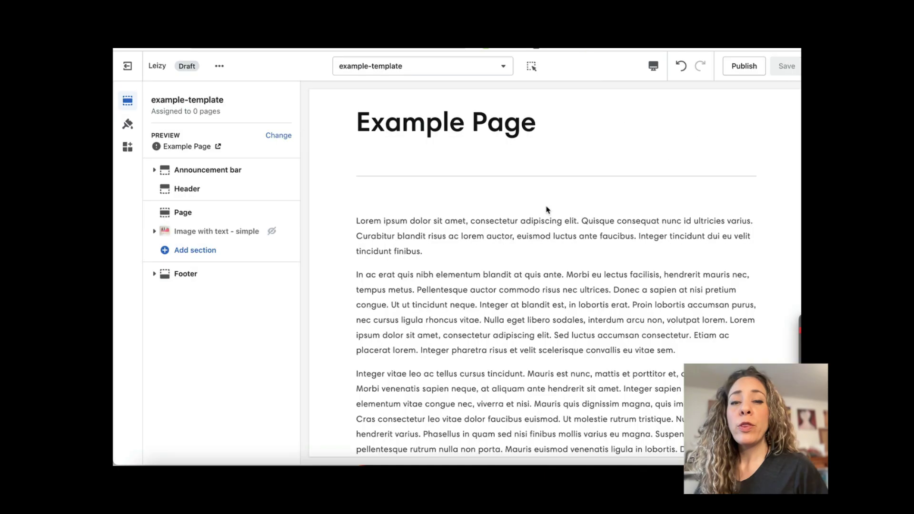
{"action": "scroll", "coordinate": [548, 210], "scroll_direction": "up", "scroll_amount": 2}
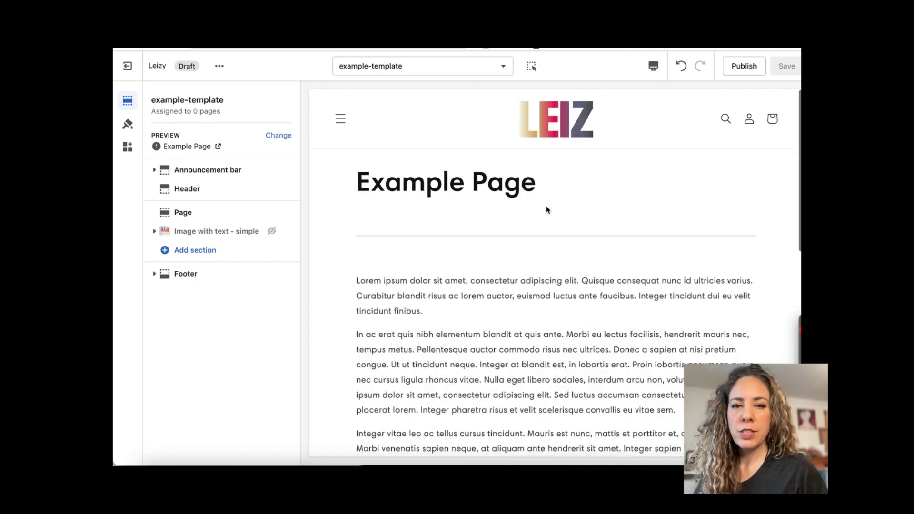
{"action": "scroll", "coordinate": [547, 210], "scroll_direction": "down", "scroll_amount": 5}
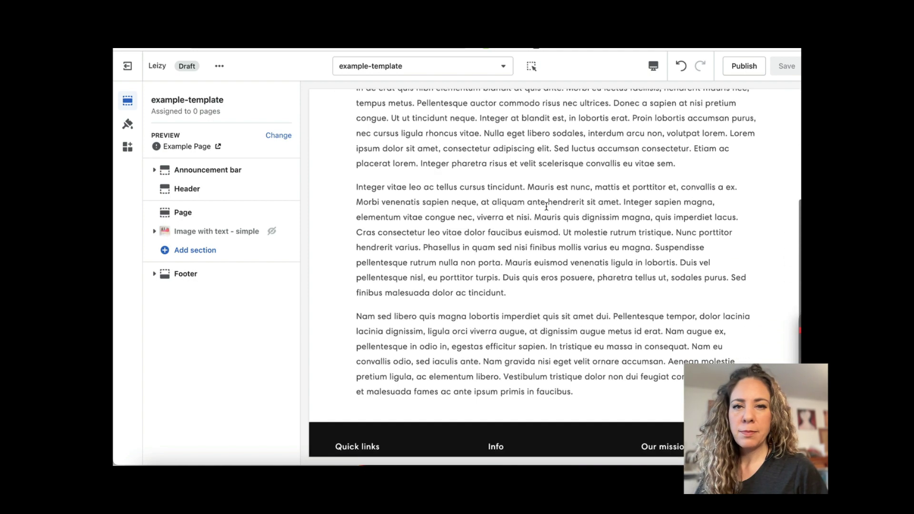
{"action": "scroll", "coordinate": [547, 207], "scroll_direction": "up", "scroll_amount": 5}
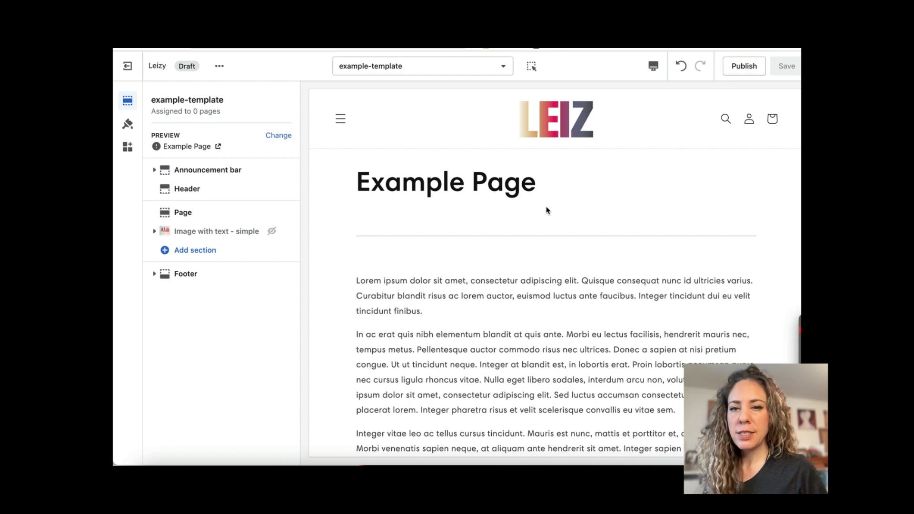
- Hide the default Page section and show the Image with text - simple section in the template
{"action": "mouse_move", "coordinate": [257, 213]}
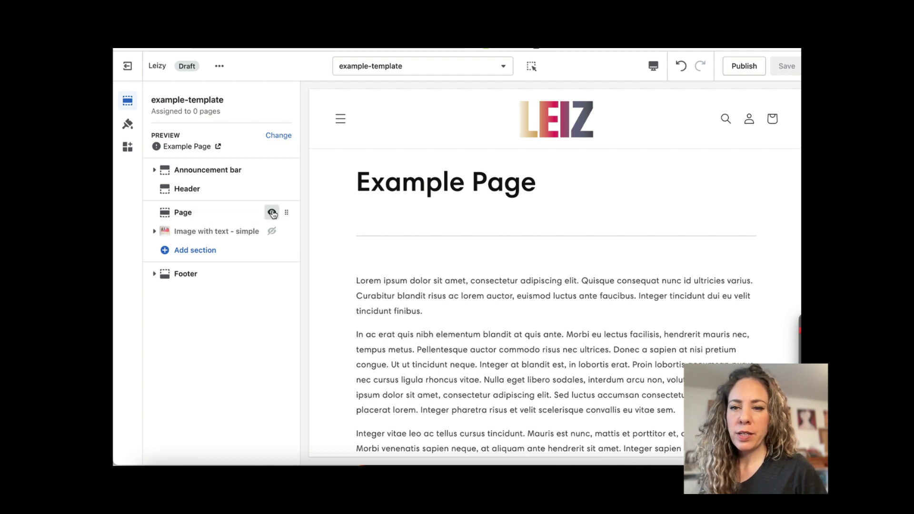
{"action": "left_click", "coordinate": [272, 212]}
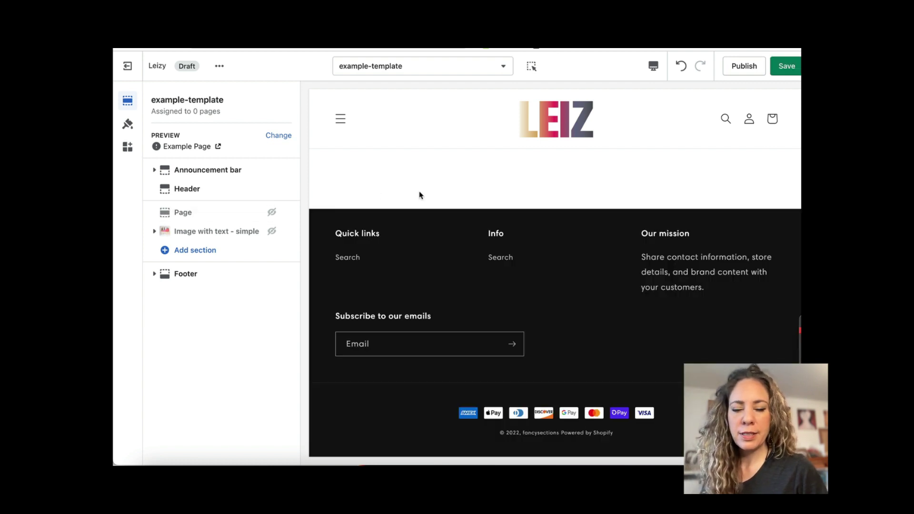
{"action": "left_click", "coordinate": [273, 232]}
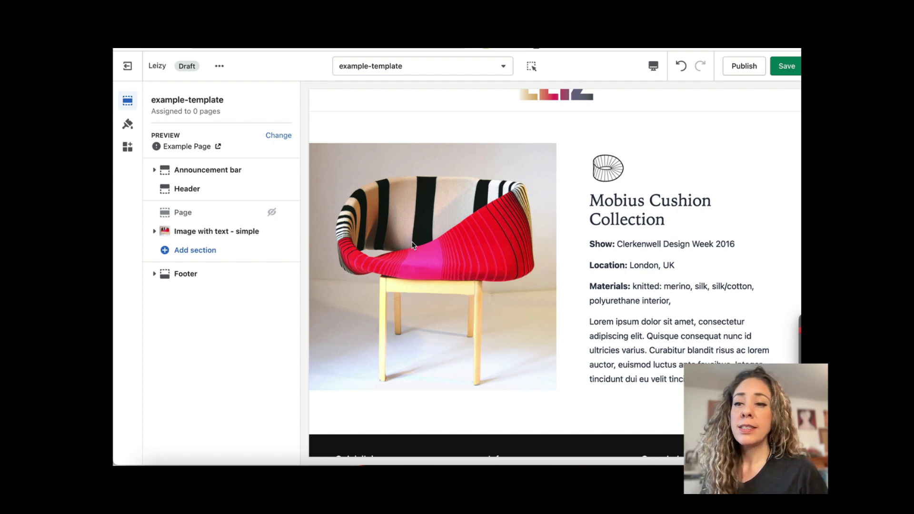
- Browse the theme and app sections that can be added to the template, without adding one
{"action": "left_click", "coordinate": [193, 256]}
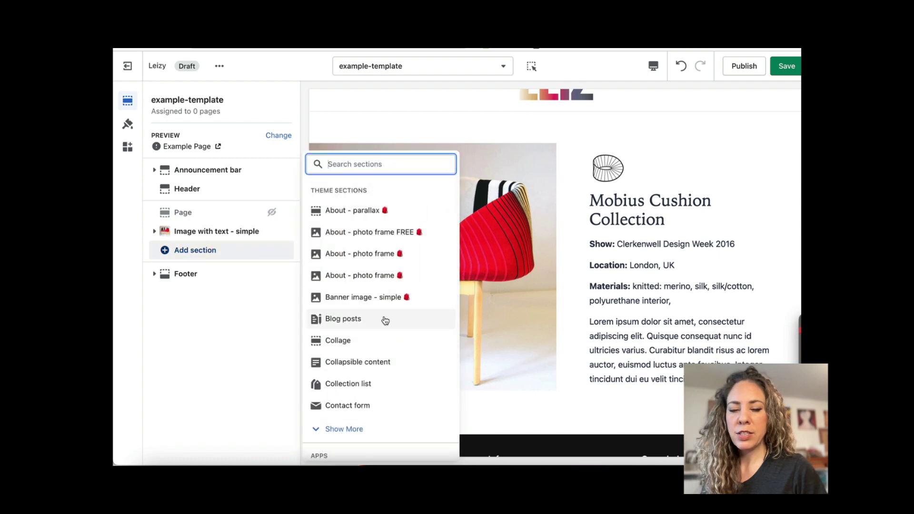
{"action": "scroll", "coordinate": [383, 320], "scroll_direction": "down", "scroll_amount": 5}
{"action": "scroll", "coordinate": [386, 321], "scroll_direction": "up", "scroll_amount": 2}
{"action": "scroll", "coordinate": [384, 321], "scroll_direction": "up", "scroll_amount": 1}
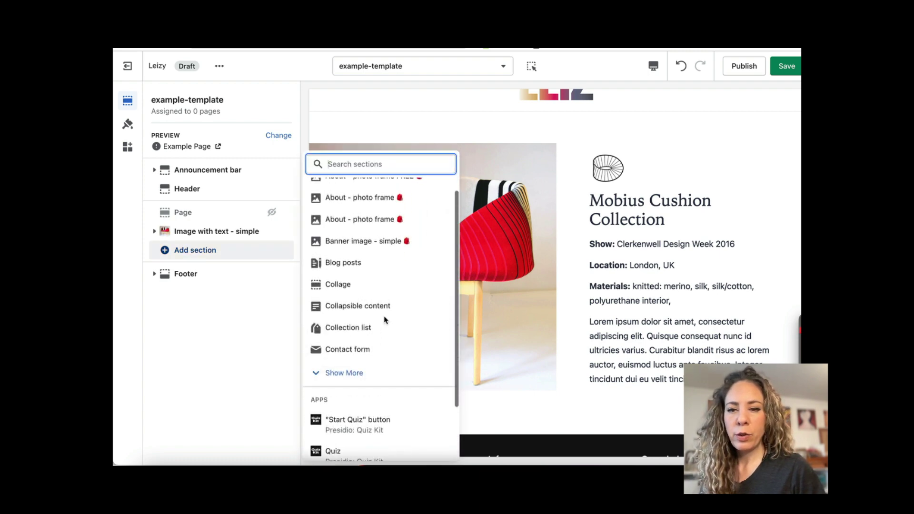
{"action": "key", "text": "Escape"}
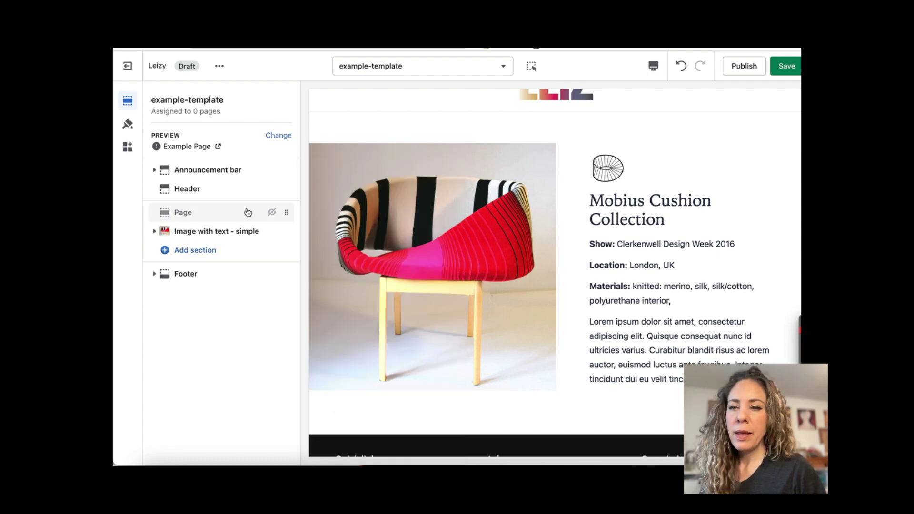
- Examine the image settings of the Image with text - simple section, including the aspect ratio and image position options
{"action": "left_click", "coordinate": [229, 235]}
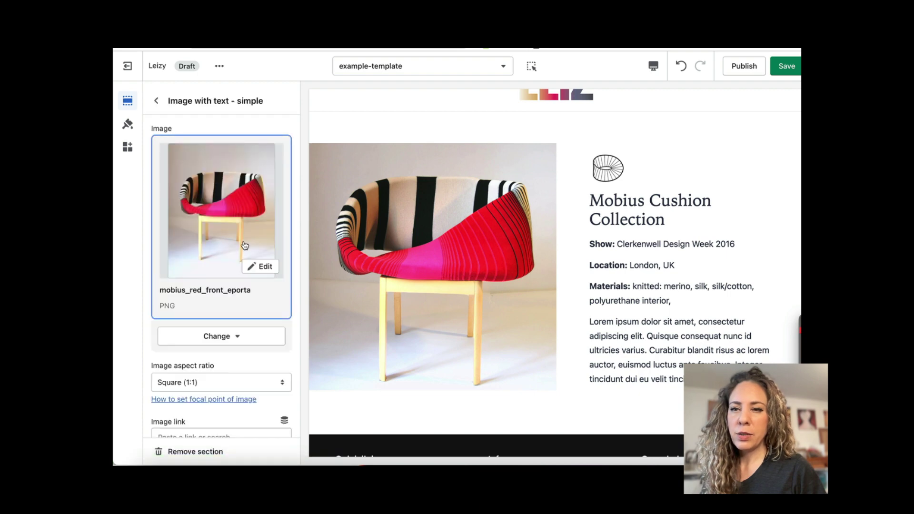
{"action": "scroll", "coordinate": [227, 232], "scroll_direction": "down", "scroll_amount": 4}
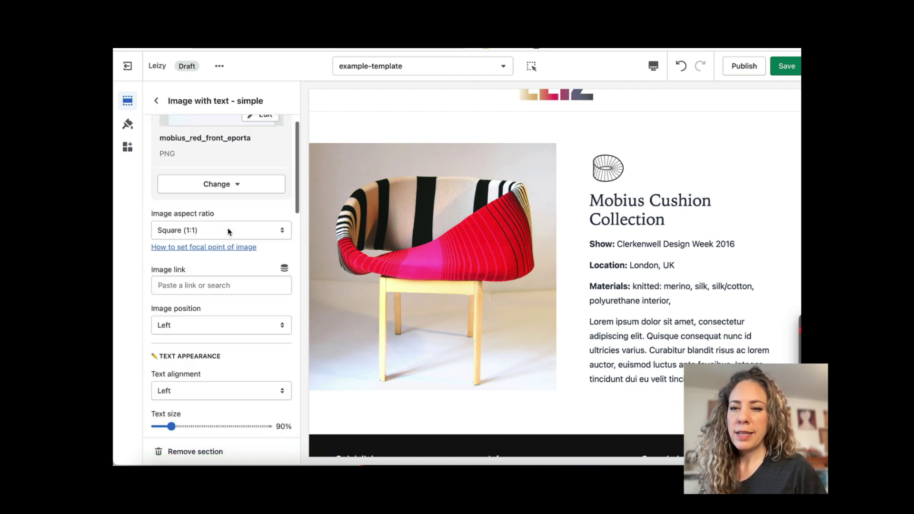
{"action": "left_click", "coordinate": [229, 231]}
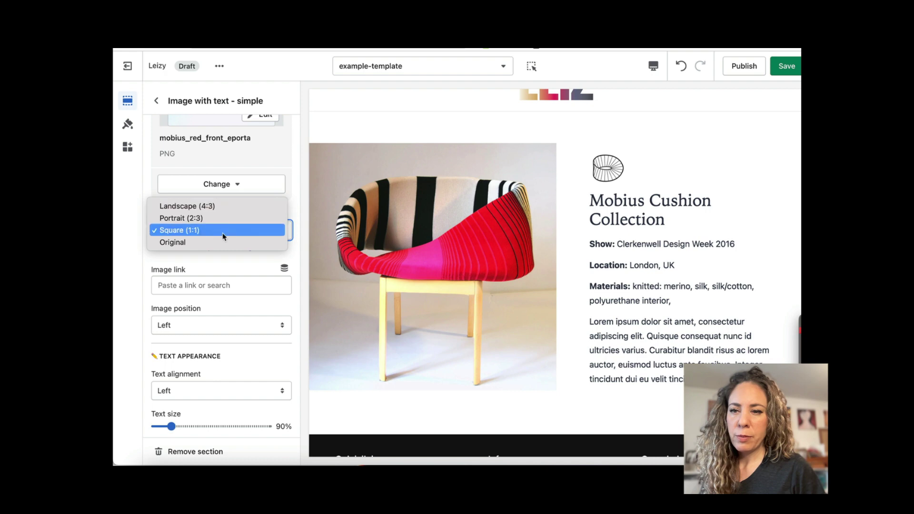
{"action": "left_click", "coordinate": [222, 236]}
{"action": "scroll", "coordinate": [218, 244], "scroll_direction": "down", "scroll_amount": 1}
{"action": "left_click", "coordinate": [227, 286]}
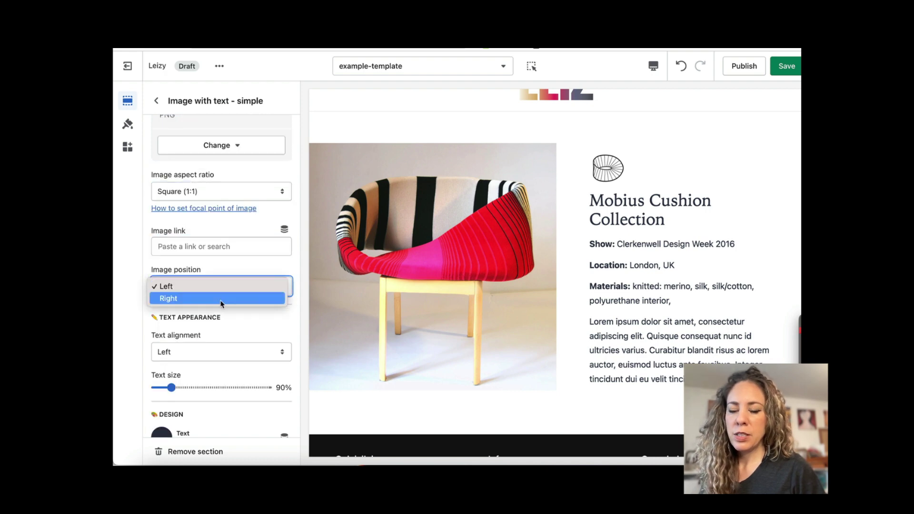
{"action": "left_click", "coordinate": [221, 300]}
- Review the section's text appearance, design, layout and advanced settings, and return to the section list
{"action": "scroll", "coordinate": [260, 318], "scroll_direction": "down", "scroll_amount": 4}
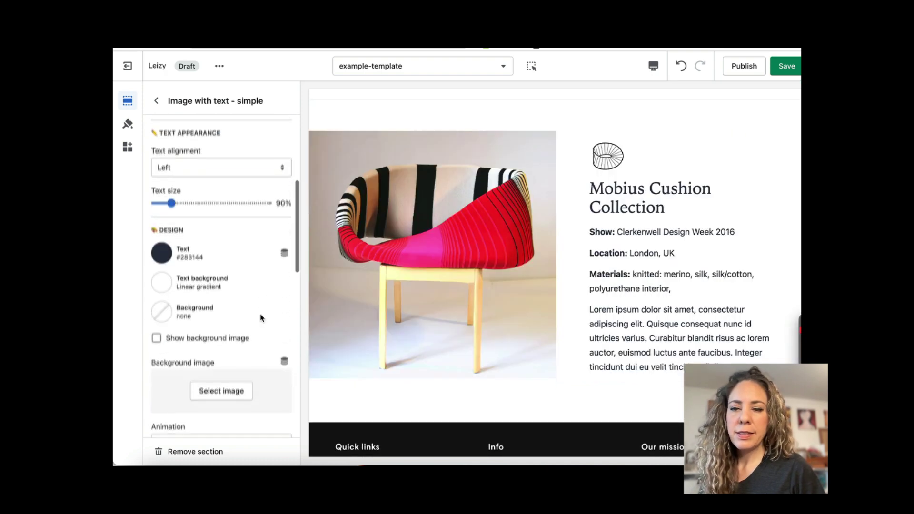
{"action": "scroll", "coordinate": [260, 318], "scroll_direction": "down", "scroll_amount": 5}
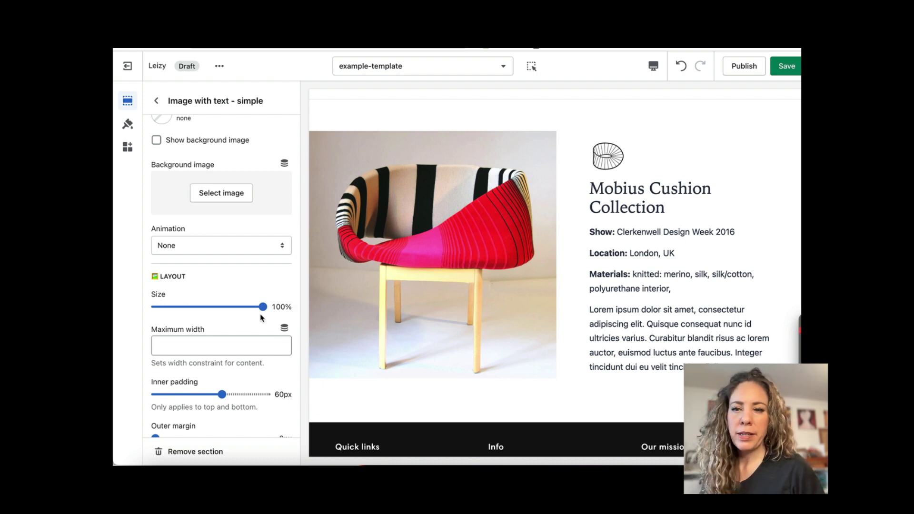
{"action": "scroll", "coordinate": [260, 318], "scroll_direction": "down", "scroll_amount": 10}
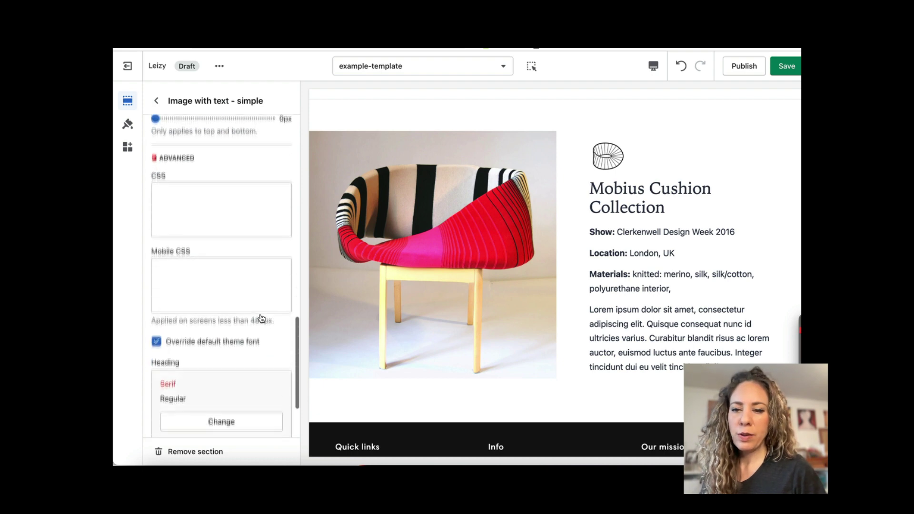
{"action": "scroll", "coordinate": [260, 319], "scroll_direction": "down", "scroll_amount": 2}
{"action": "scroll", "coordinate": [261, 318], "scroll_direction": "up", "scroll_amount": 12}
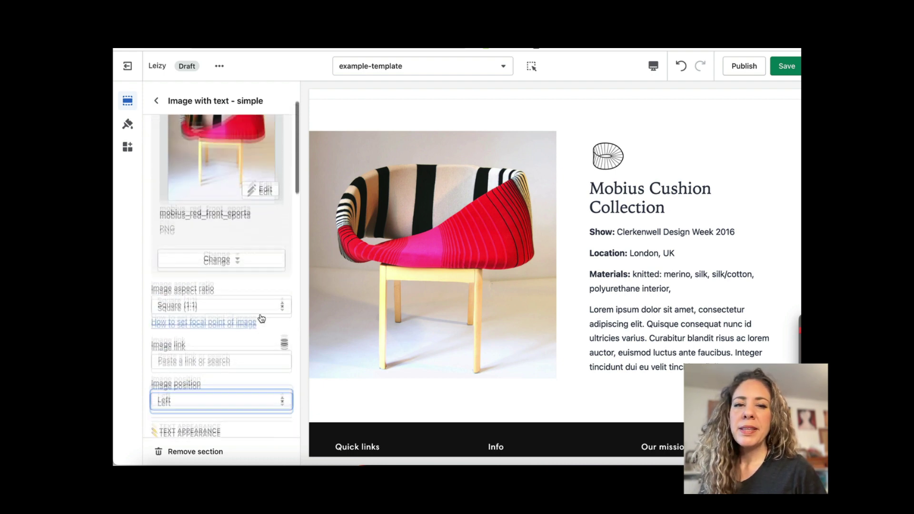
{"action": "left_click", "coordinate": [156, 108]}
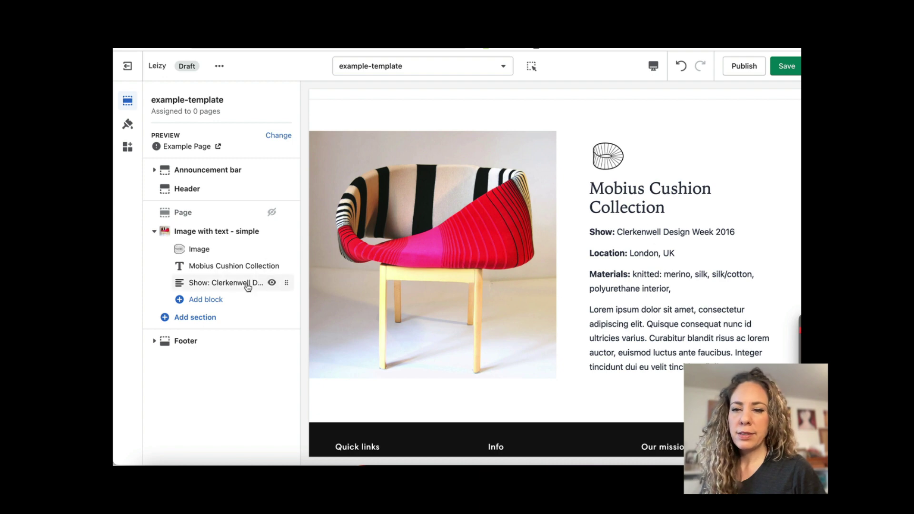
- Try centre alignment on the Image block with the Mobius strip icon, and set its image alignment to Left
{"action": "left_click", "coordinate": [198, 253]}
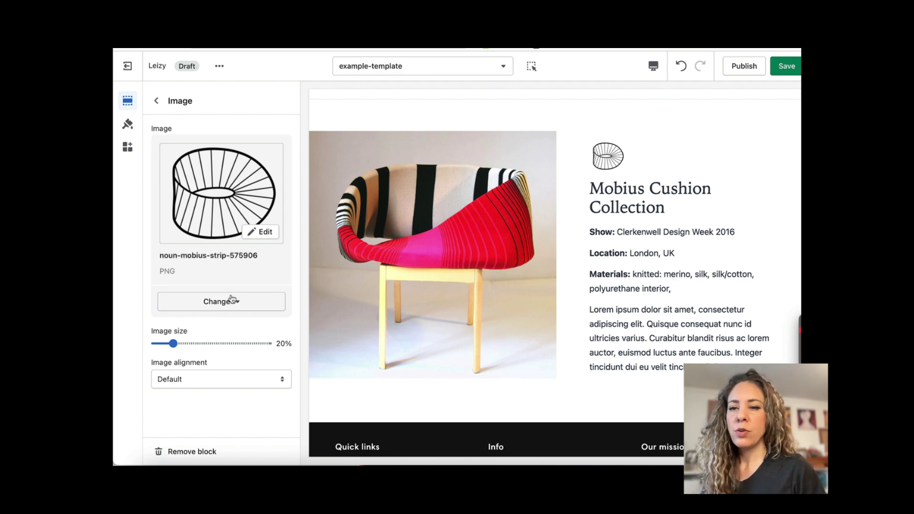
{"action": "left_click", "coordinate": [221, 379]}
{"action": "left_click", "coordinate": [249, 363]}
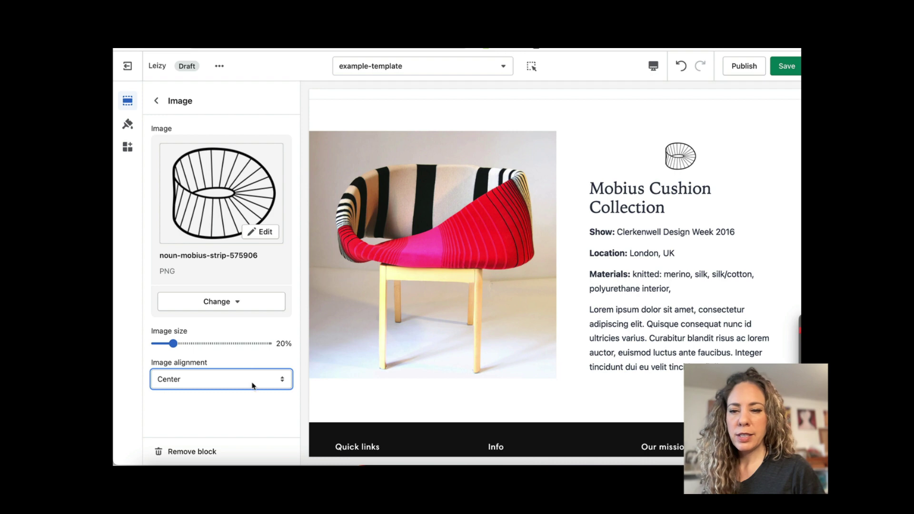
{"action": "left_click", "coordinate": [249, 379]}
{"action": "left_click", "coordinate": [249, 370]}
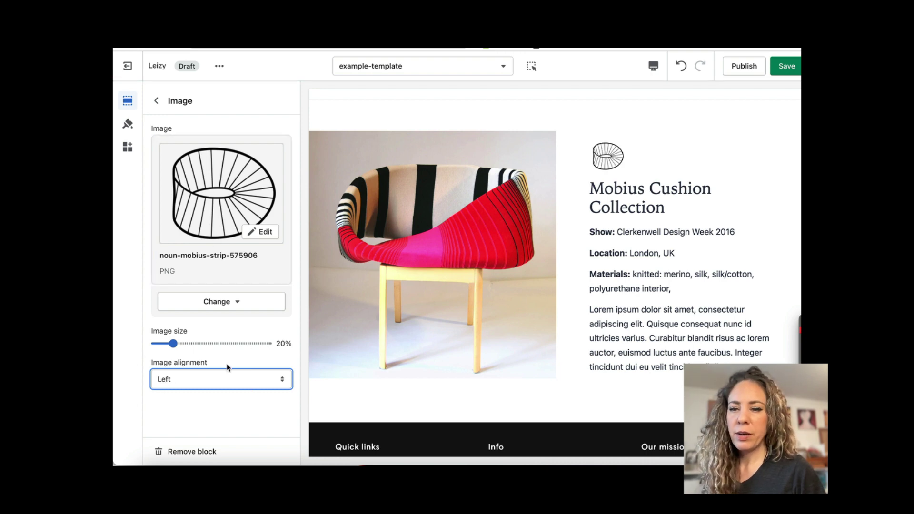
{"action": "left_click", "coordinate": [156, 101]}
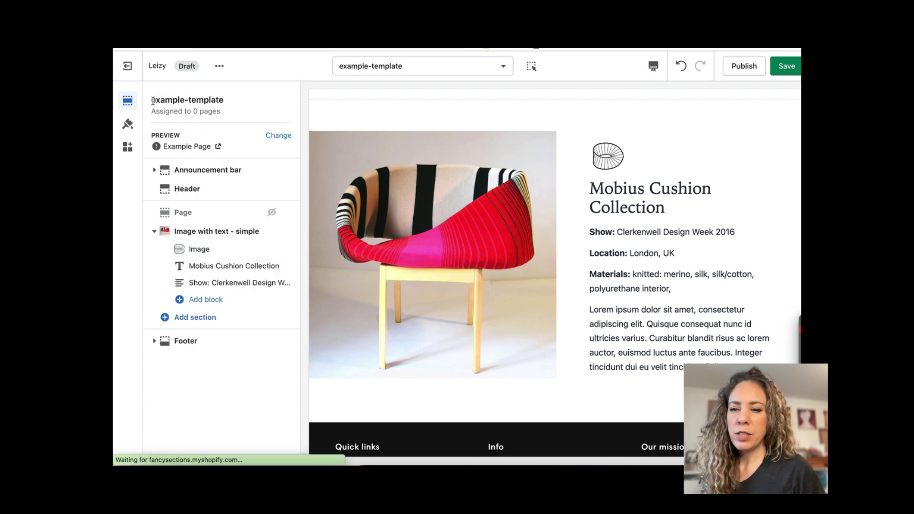
- Review the settings of the Mobius Cushion Collection heading block, including its heading level options, and the content of the regular text block
{"action": "left_click", "coordinate": [215, 266]}
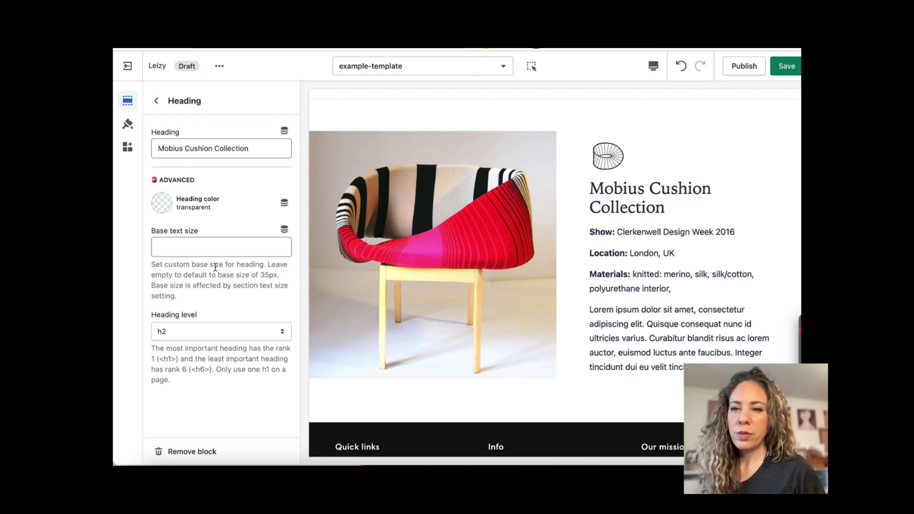
{"action": "left_click", "coordinate": [219, 333]}
{"action": "left_click", "coordinate": [218, 332]}
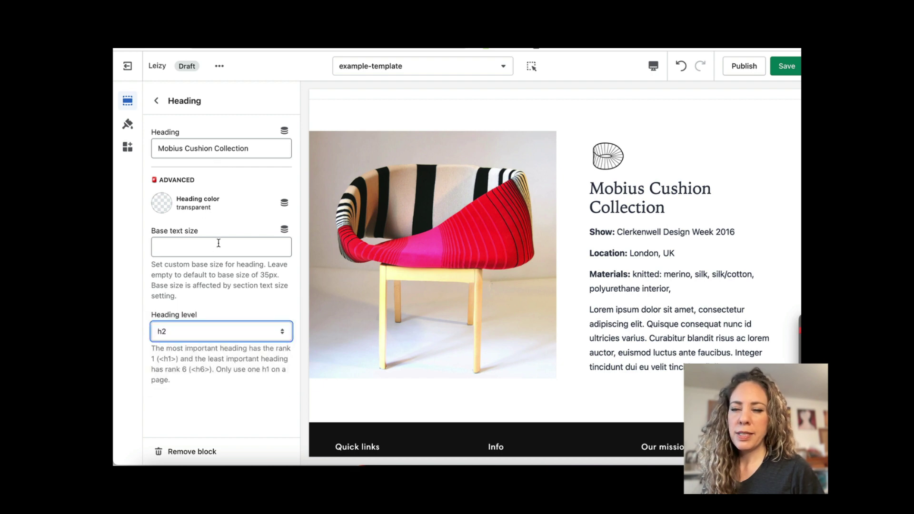
{"action": "left_click", "coordinate": [156, 100]}
{"action": "left_click", "coordinate": [205, 286]}
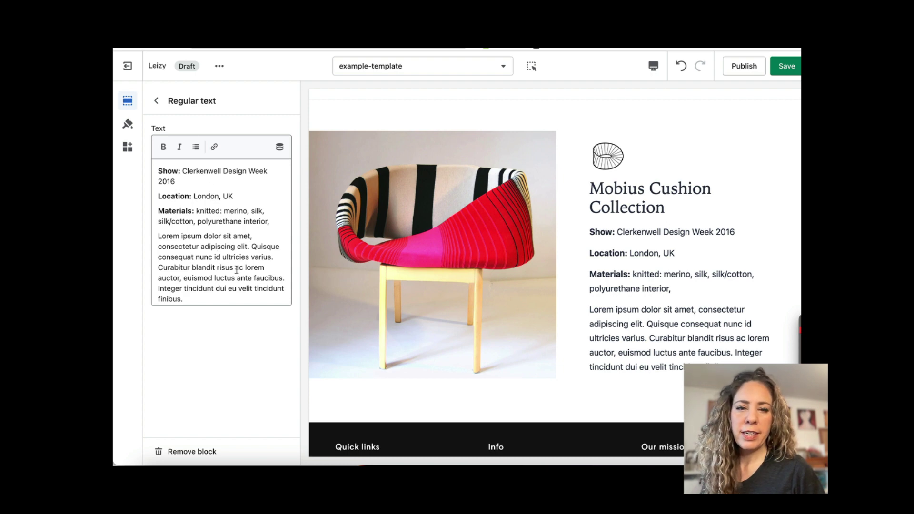
{"action": "left_click", "coordinate": [156, 101]}
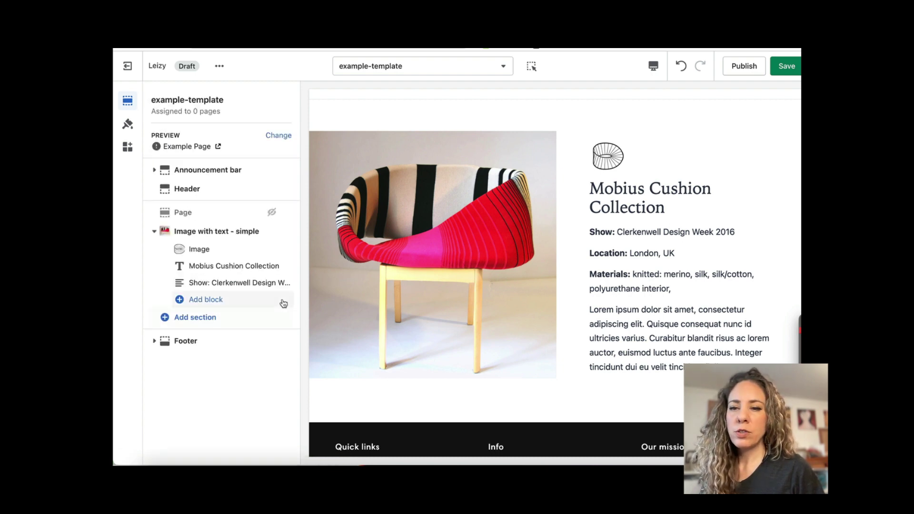
- Try moving the text block above the Image and heading blocks, and restore the original block order
{"action": "left_click_drag", "start_coordinate": [285, 283], "coordinate": [270, 249]}
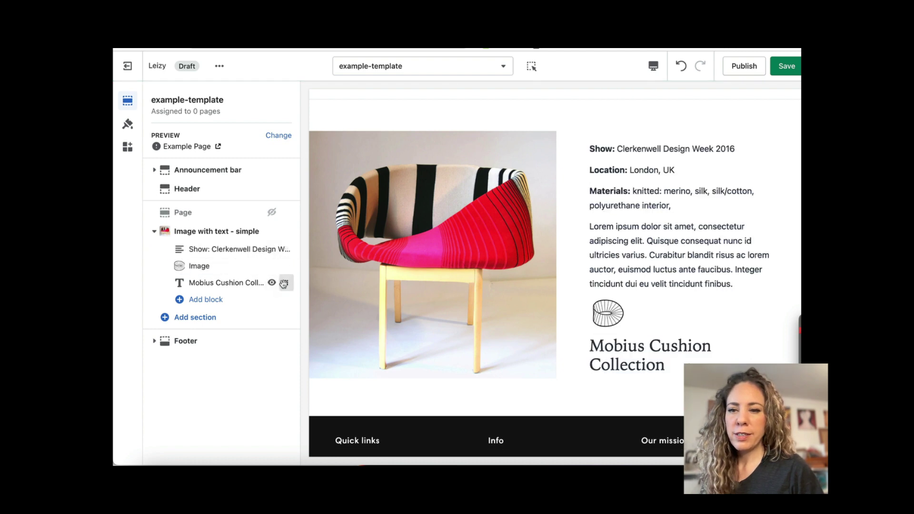
{"action": "left_click_drag", "start_coordinate": [285, 284], "coordinate": [283, 248]}
{"action": "left_click_drag", "start_coordinate": [291, 283], "coordinate": [286, 247]}
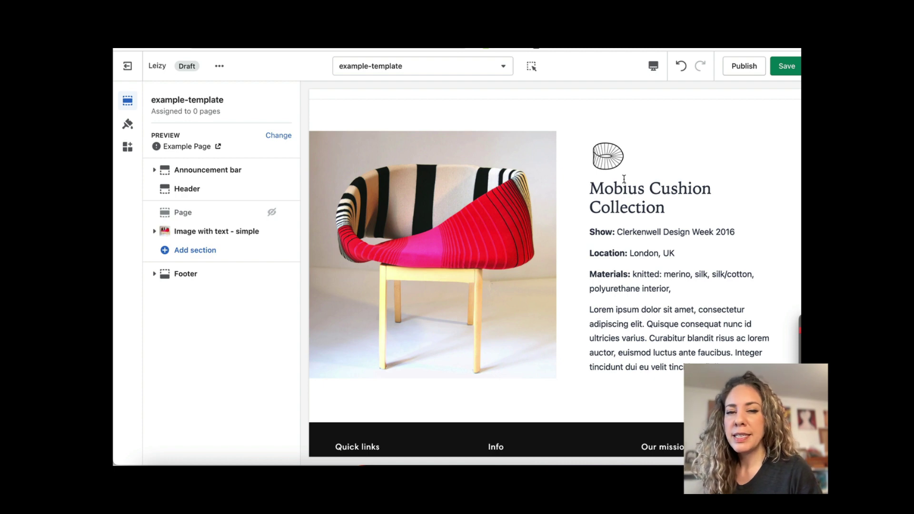
- Set the heading font of the Image with text - simple section to Harmonia Sans
{"action": "left_click", "coordinate": [213, 232]}
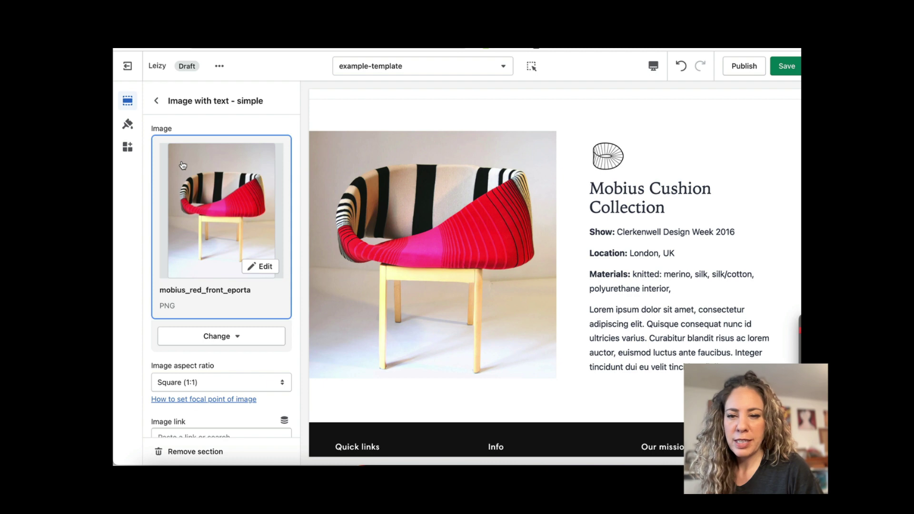
{"action": "scroll", "coordinate": [225, 243], "scroll_direction": "down", "scroll_amount": 10}
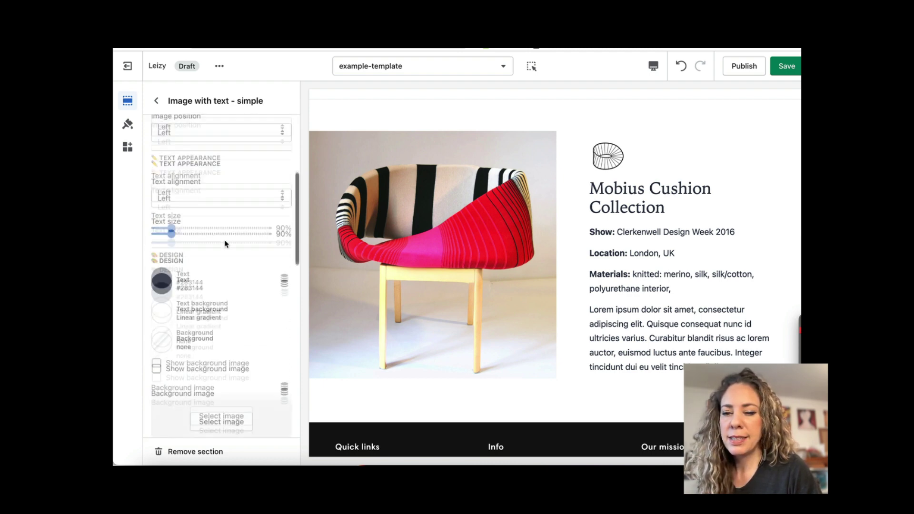
{"action": "scroll", "coordinate": [225, 243], "scroll_direction": "down", "scroll_amount": 10}
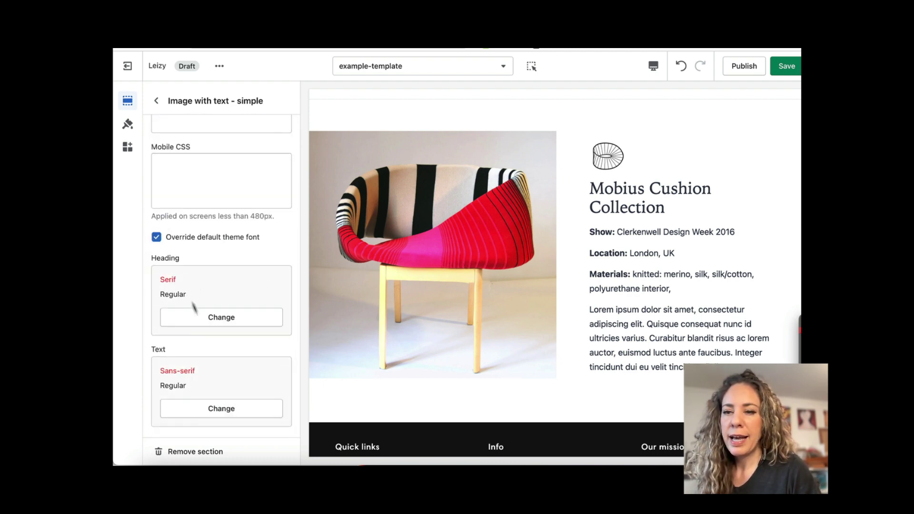
{"action": "left_click", "coordinate": [208, 317]}
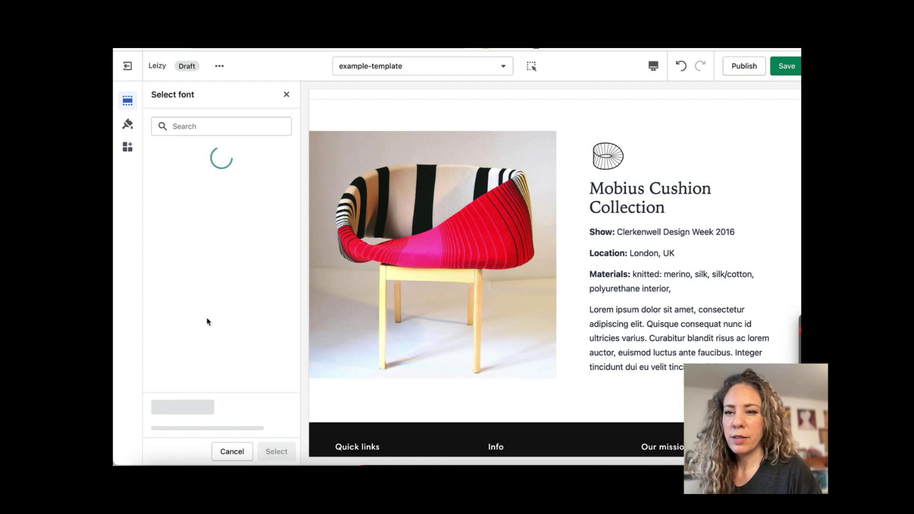
{"action": "left_click", "coordinate": [210, 126]}
{"action": "type", "text": "harmonia"}
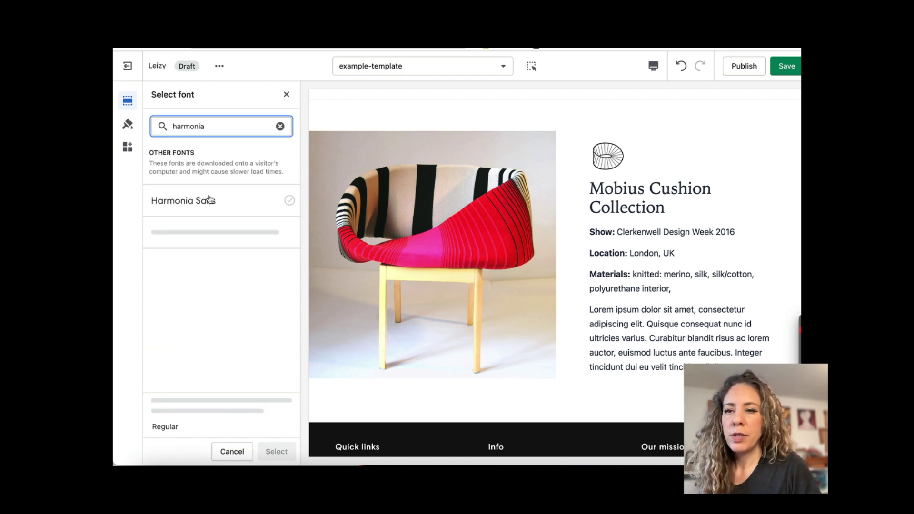
{"action": "left_click", "coordinate": [203, 204]}
{"action": "left_click", "coordinate": [277, 452]}
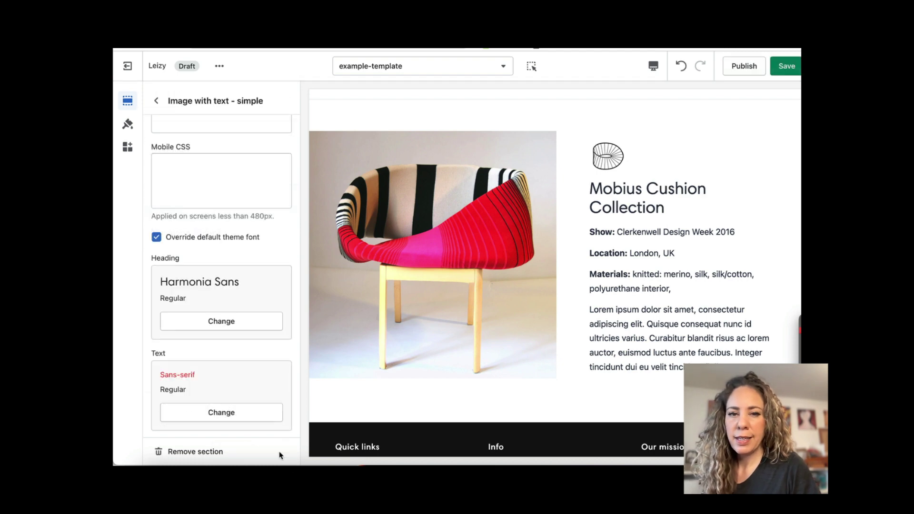
- Set the section's text font to Harmonia Sans in the Light style
{"action": "left_click", "coordinate": [247, 417]}
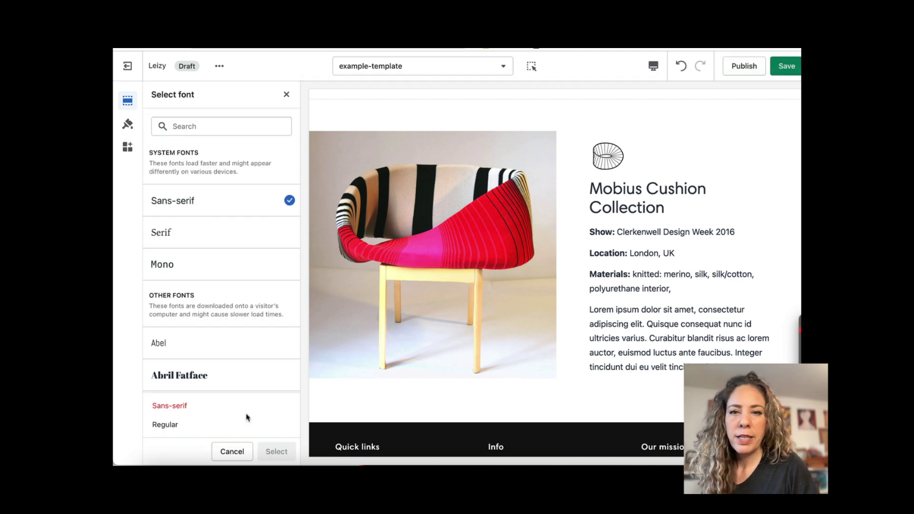
{"action": "left_click", "coordinate": [195, 124]}
{"action": "type", "text": "h"}
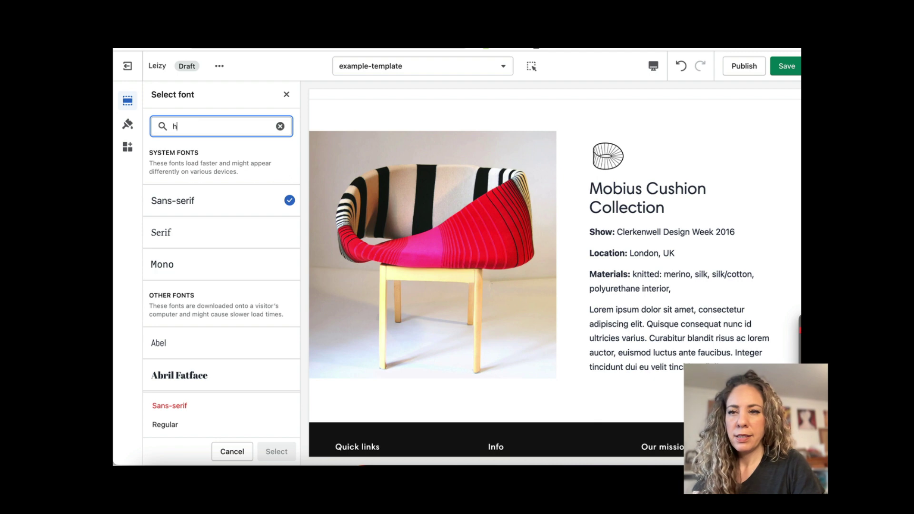
{"action": "type", "text": "armonia"}
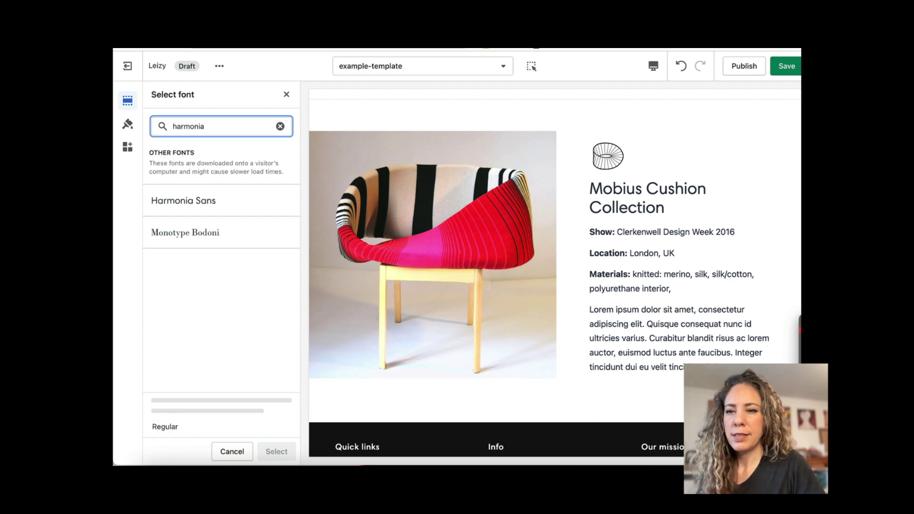
{"action": "left_click", "coordinate": [176, 205]}
{"action": "left_click", "coordinate": [176, 428]}
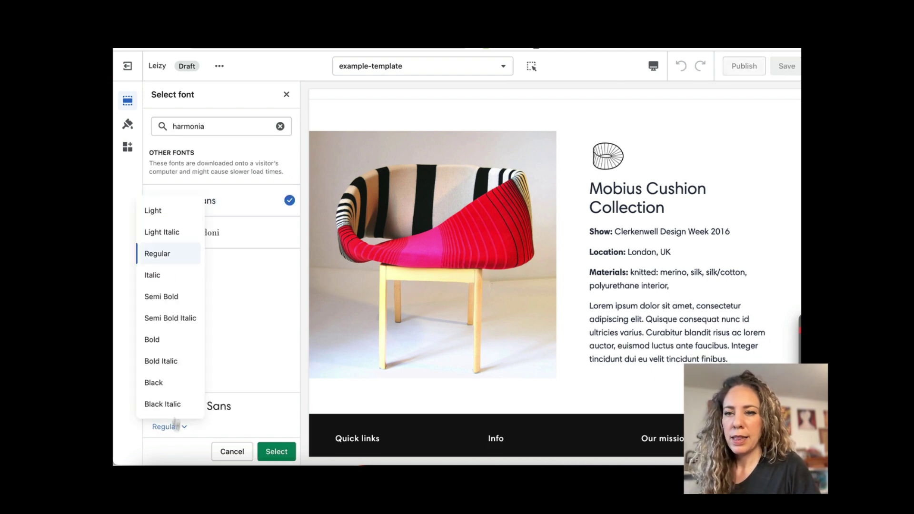
{"action": "left_click", "coordinate": [167, 206]}
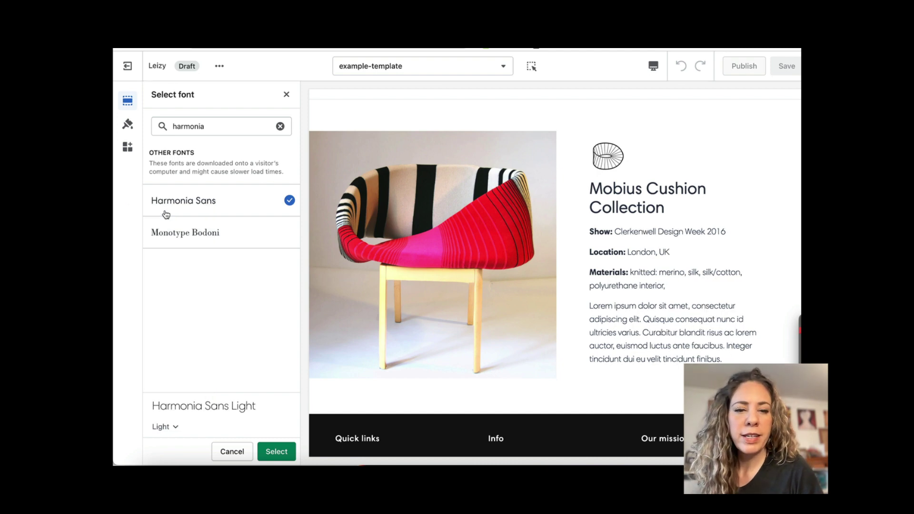
{"action": "left_click", "coordinate": [275, 450]}
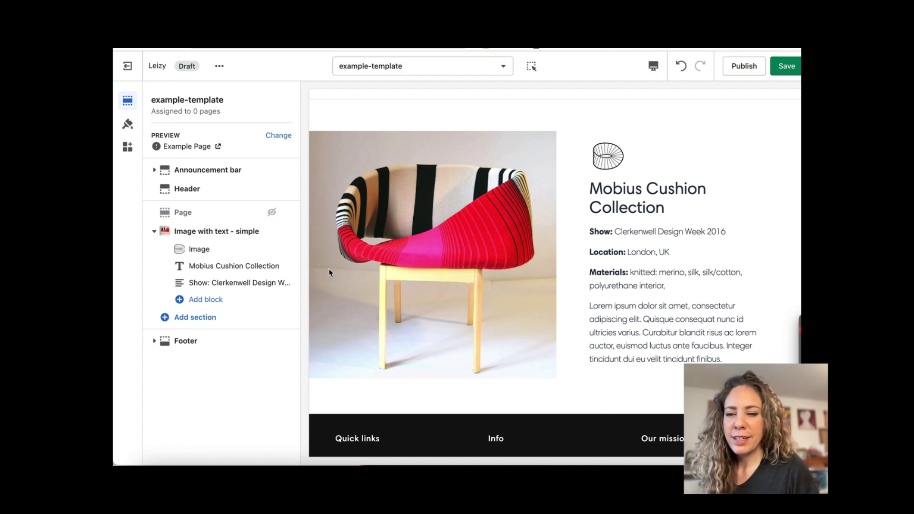
- Paste section CSS giving the first three text paragraphs a 1px solid bottom border and 5px 0 padding, with a 30px bottom margin on the third
{"action": "left_click", "coordinate": [219, 232]}
{"action": "scroll", "coordinate": [230, 304], "scroll_direction": "down", "scroll_amount": 2}
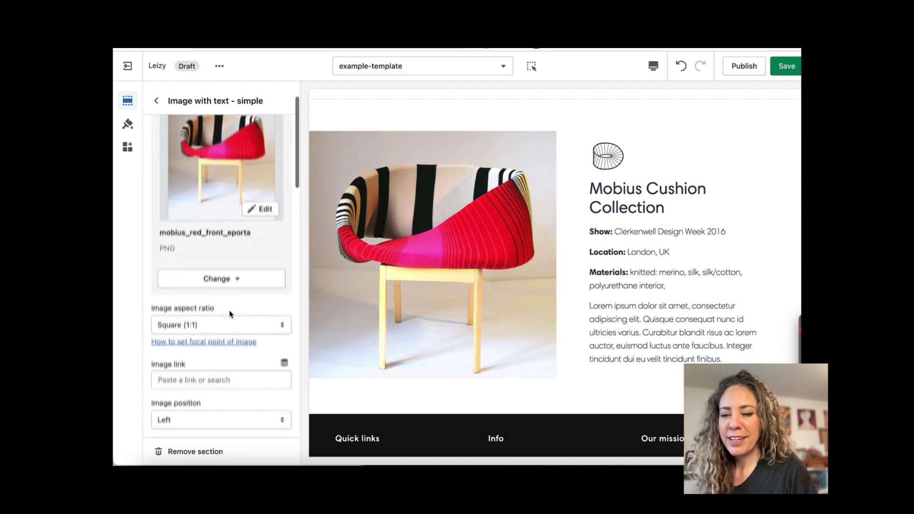
{"action": "scroll", "coordinate": [230, 315], "scroll_direction": "down", "scroll_amount": 6}
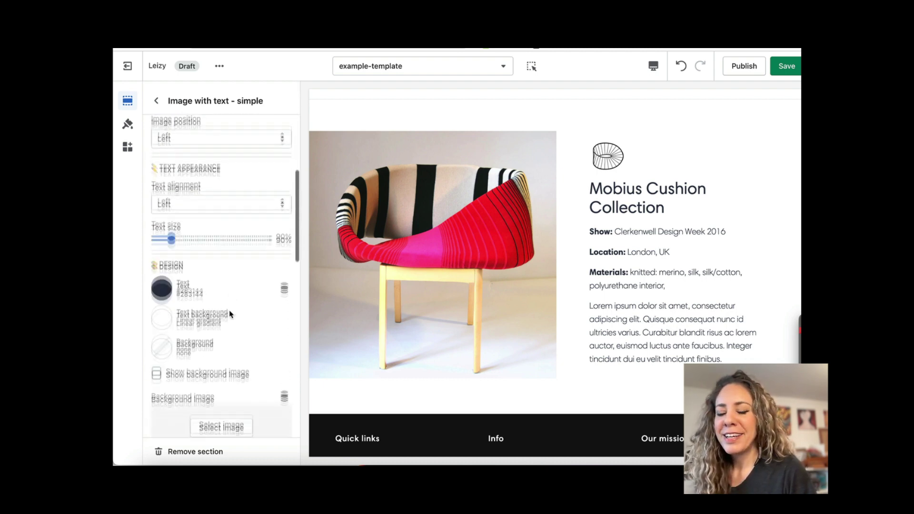
{"action": "scroll", "coordinate": [230, 315], "scroll_direction": "down", "scroll_amount": 10}
{"action": "left_click", "coordinate": [189, 175]}
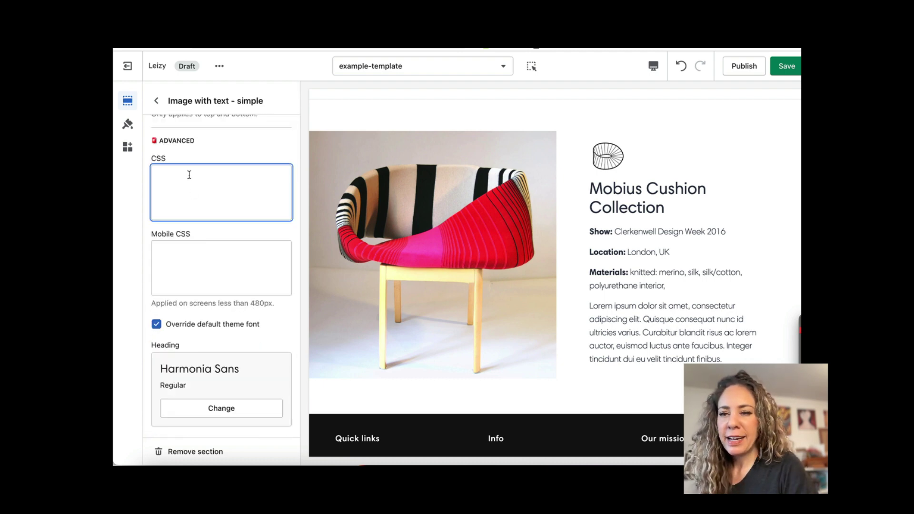
{"action": "key", "text": "ctrl+v"}
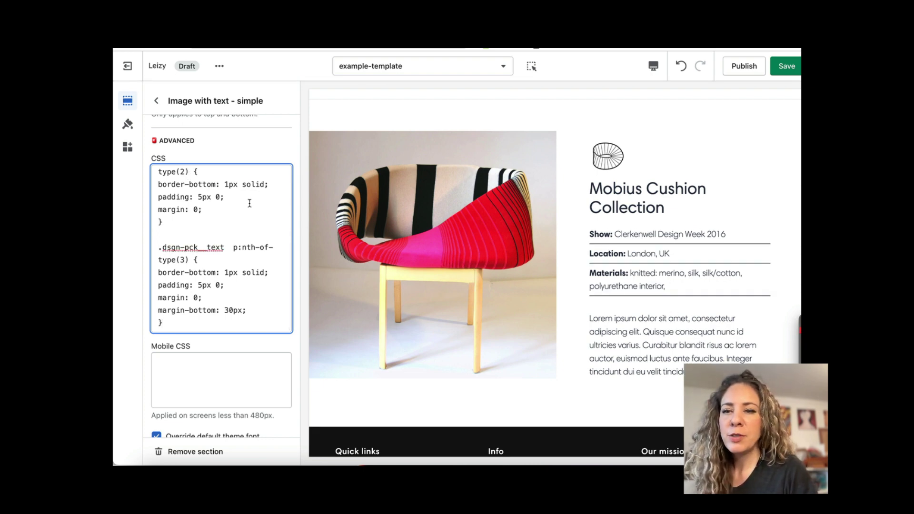
- Review the pasted paragraph border rules in the section's CSS and save the template
{"action": "scroll", "coordinate": [250, 203], "scroll_direction": "up", "scroll_amount": 2}
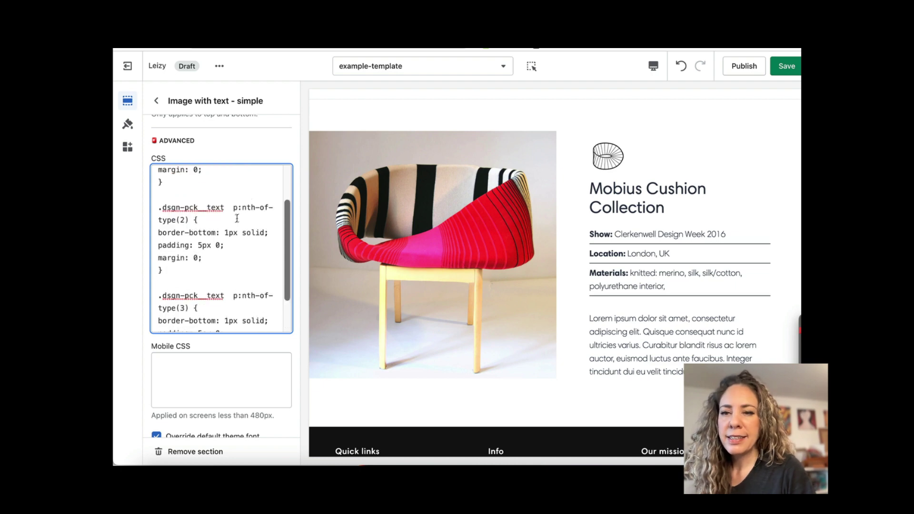
{"action": "scroll", "coordinate": [188, 194], "scroll_direction": "up", "scroll_amount": 2}
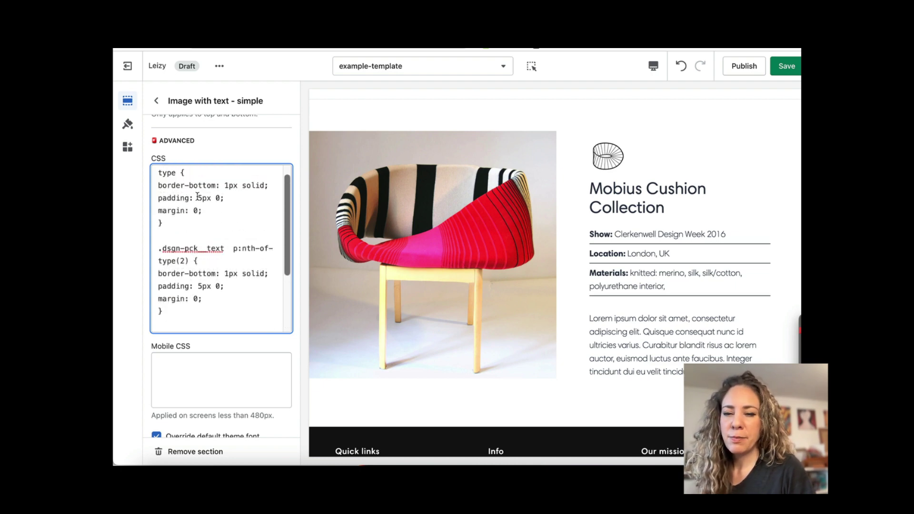
{"action": "scroll", "coordinate": [201, 217], "scroll_direction": "up", "scroll_amount": 1}
{"action": "scroll", "coordinate": [238, 250], "scroll_direction": "down", "scroll_amount": 1}
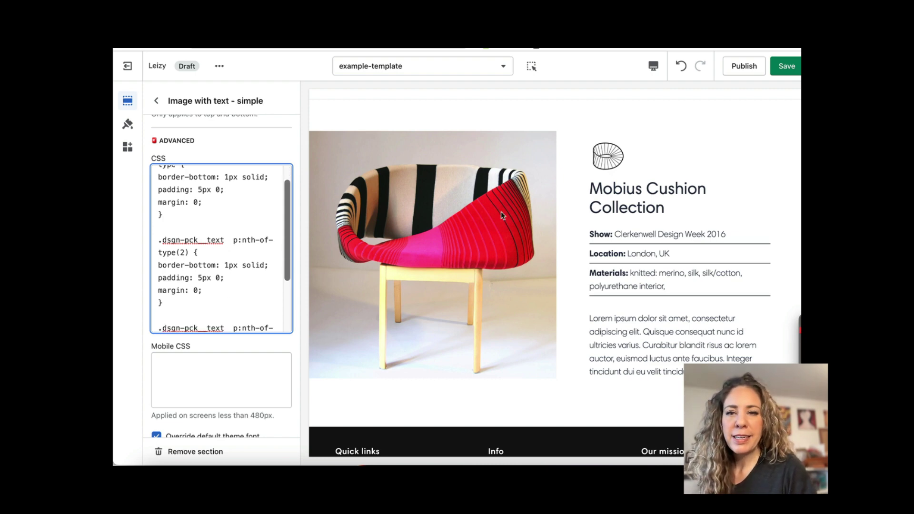
{"action": "scroll", "coordinate": [267, 251], "scroll_direction": "up", "scroll_amount": 10}
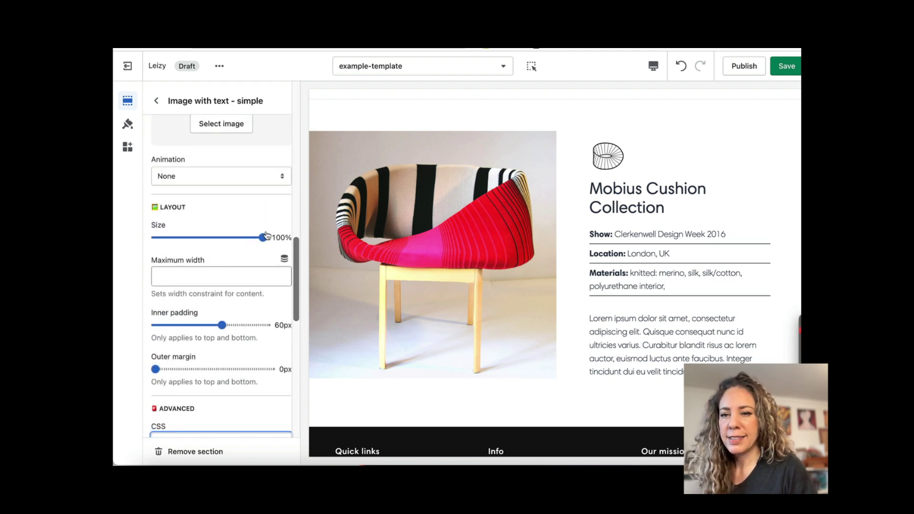
{"action": "left_click", "coordinate": [786, 66]}
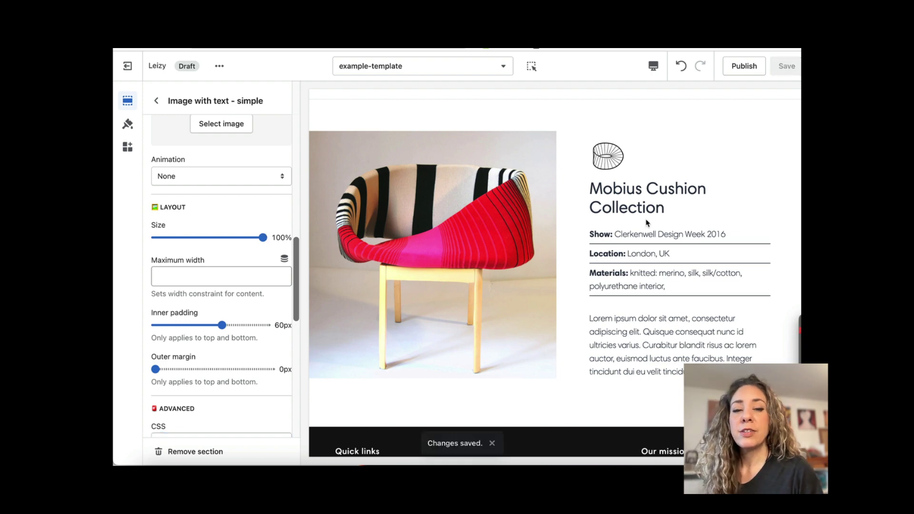
- Look over the styled section in the page preview and return to the section list
{"action": "scroll", "coordinate": [646, 223], "scroll_direction": "down", "scroll_amount": 2}
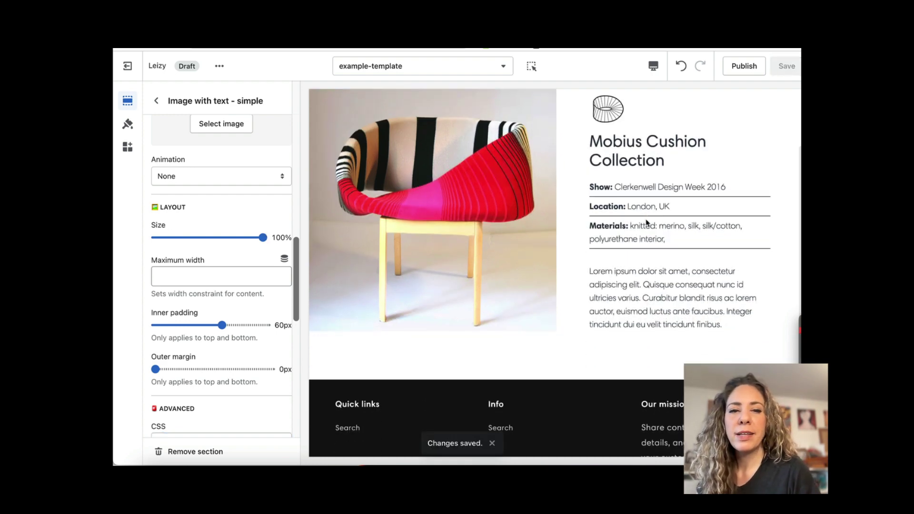
{"action": "scroll", "coordinate": [647, 223], "scroll_direction": "up", "scroll_amount": 4}
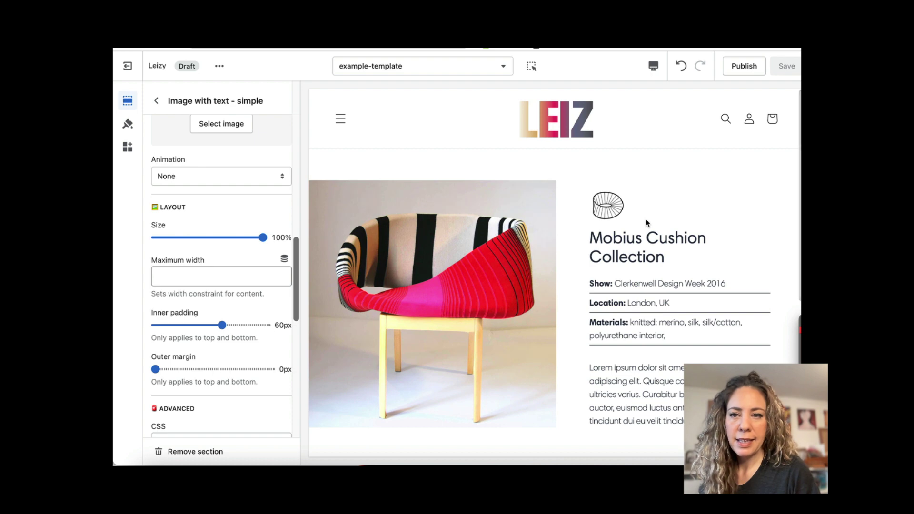
{"action": "scroll", "coordinate": [249, 232], "scroll_direction": "up", "scroll_amount": 5}
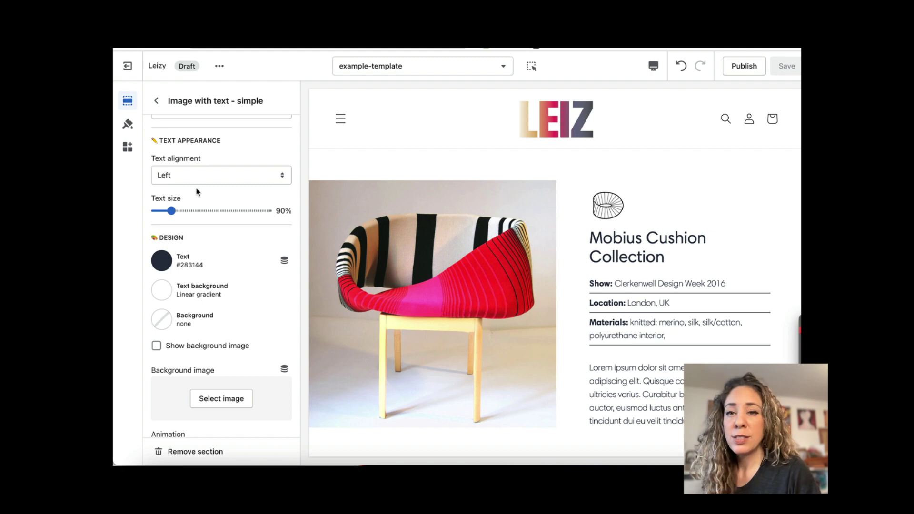
{"action": "left_click", "coordinate": [157, 102]}
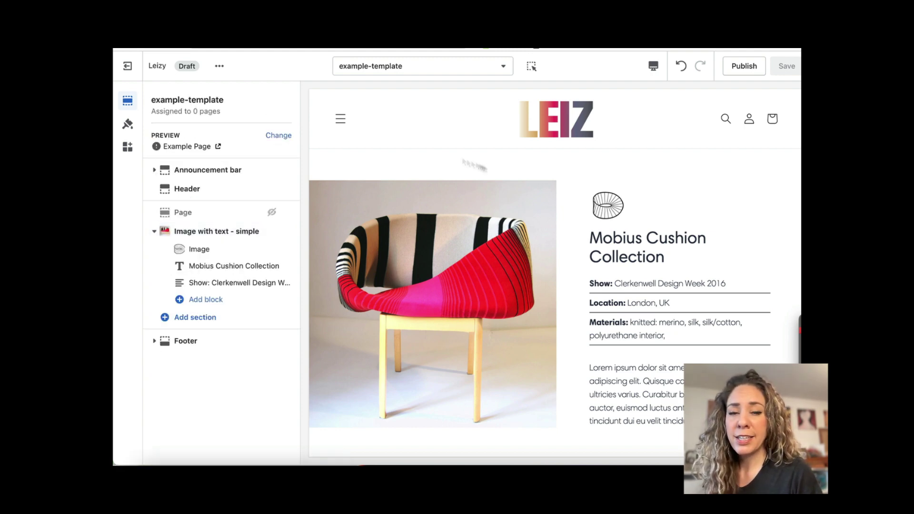
- Turn on the preview inspector and inspect the Image block, the regular text block and the whole Image with text - simple section
{"action": "left_click", "coordinate": [532, 69]}
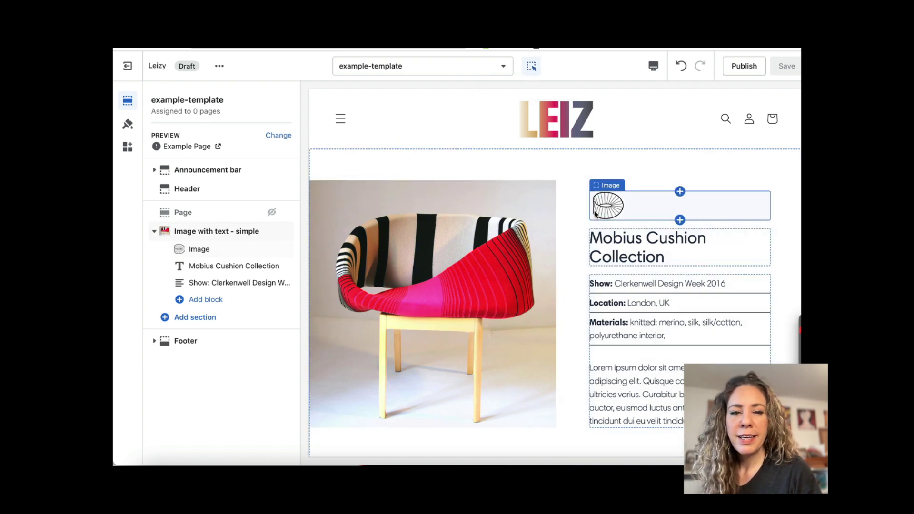
{"action": "left_click", "coordinate": [648, 210]}
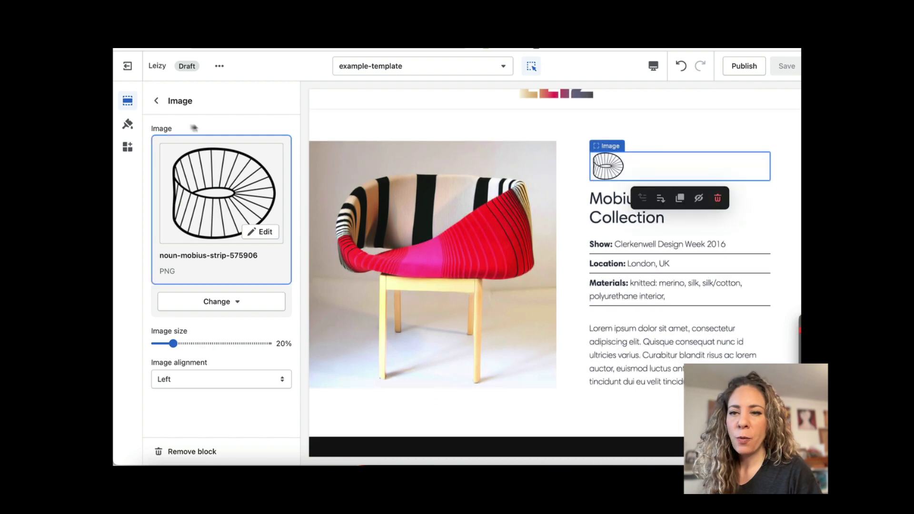
{"action": "left_click", "coordinate": [669, 286]}
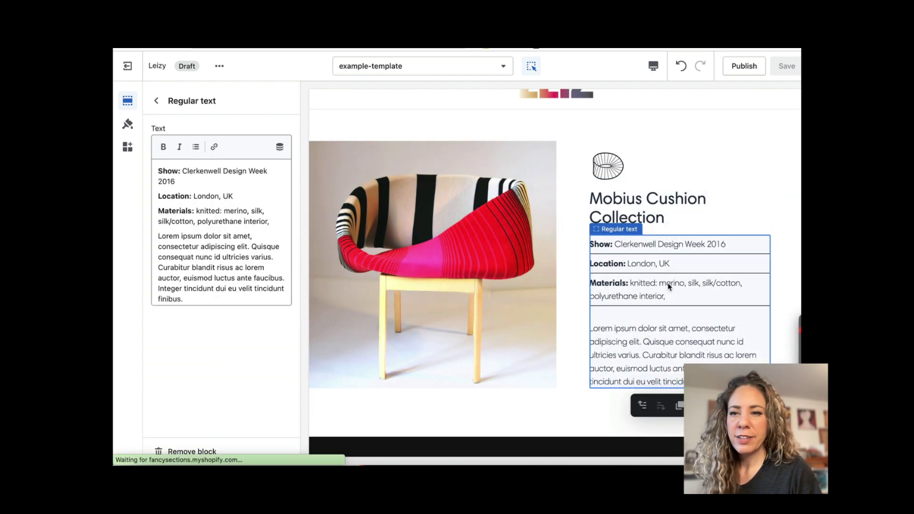
{"action": "left_click", "coordinate": [511, 257]}
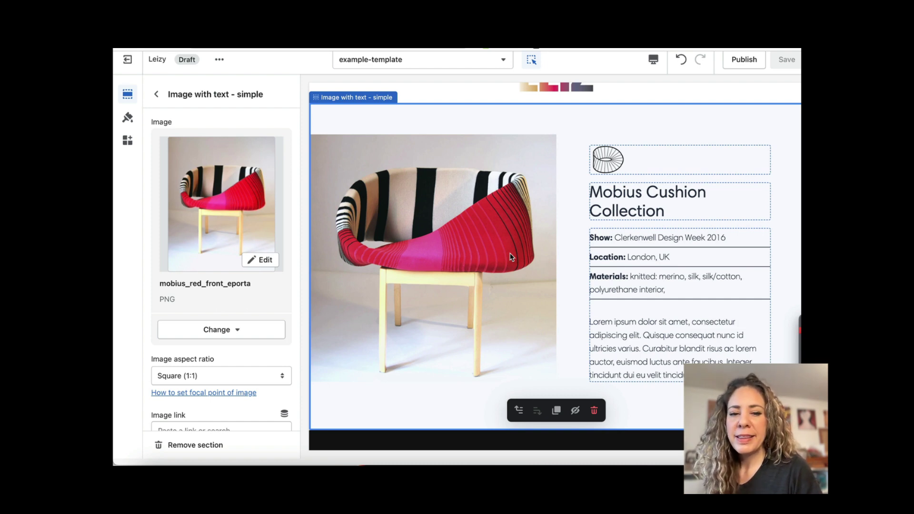
- Duplicate the Image with text - simple section and return to the section list
{"action": "left_click", "coordinate": [557, 413]}
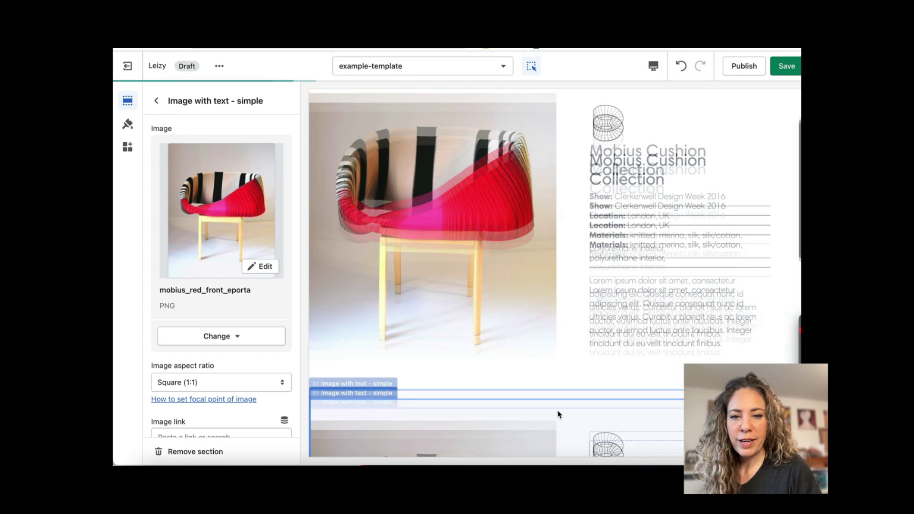
{"action": "left_click", "coordinate": [557, 412]}
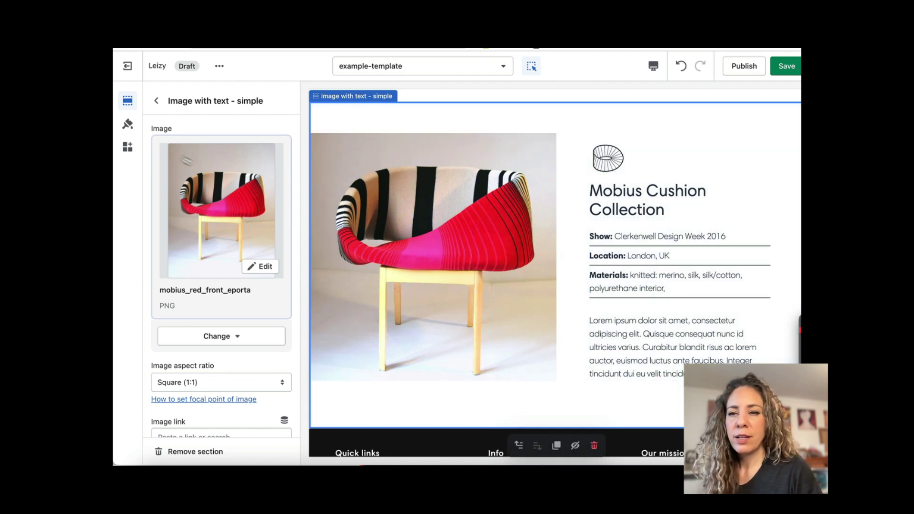
{"action": "left_click", "coordinate": [156, 101]}
- Set the duplicated section's image position to Right and turn off the preview inspector
{"action": "left_click", "coordinate": [205, 320]}
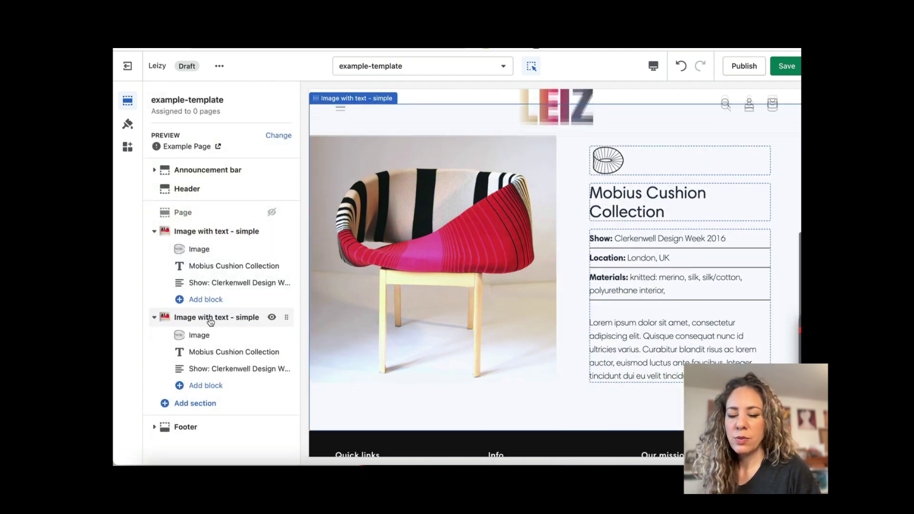
{"action": "scroll", "coordinate": [224, 270], "scroll_direction": "down", "scroll_amount": 3}
{"action": "scroll", "coordinate": [224, 271], "scroll_direction": "down", "scroll_amount": 2}
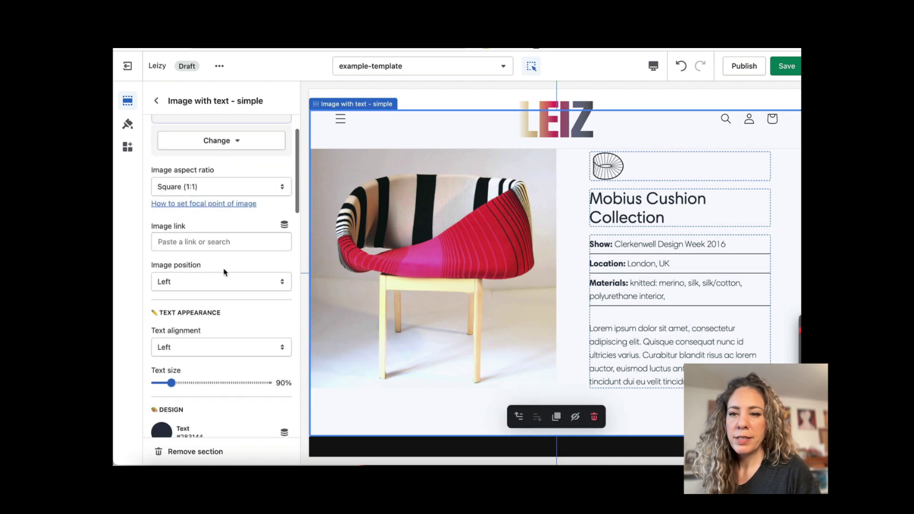
{"action": "left_click", "coordinate": [224, 250]}
{"action": "left_click", "coordinate": [224, 263]}
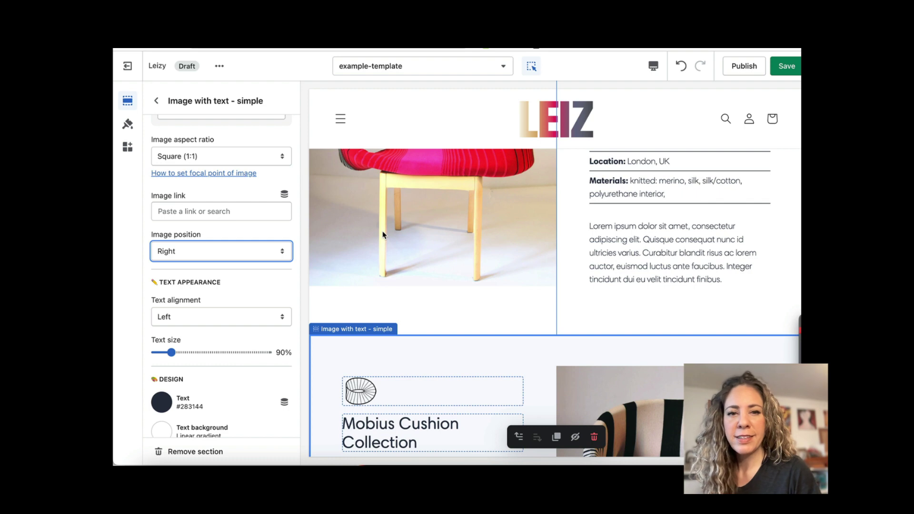
{"action": "left_click", "coordinate": [532, 66]}
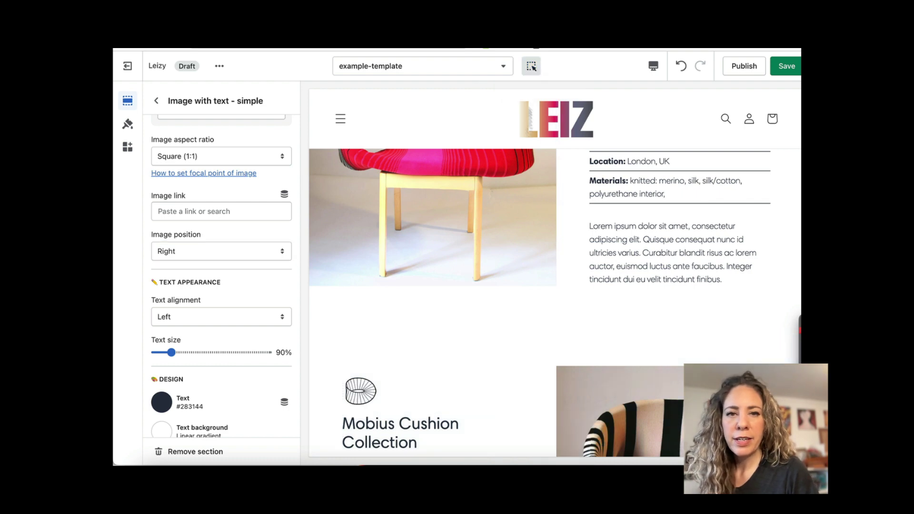
- Replace the duplicated Image with text - simple section's image with the photo of green cushions in a clear bed frame
{"action": "scroll", "coordinate": [535, 205], "scroll_direction": "down", "scroll_amount": 5}
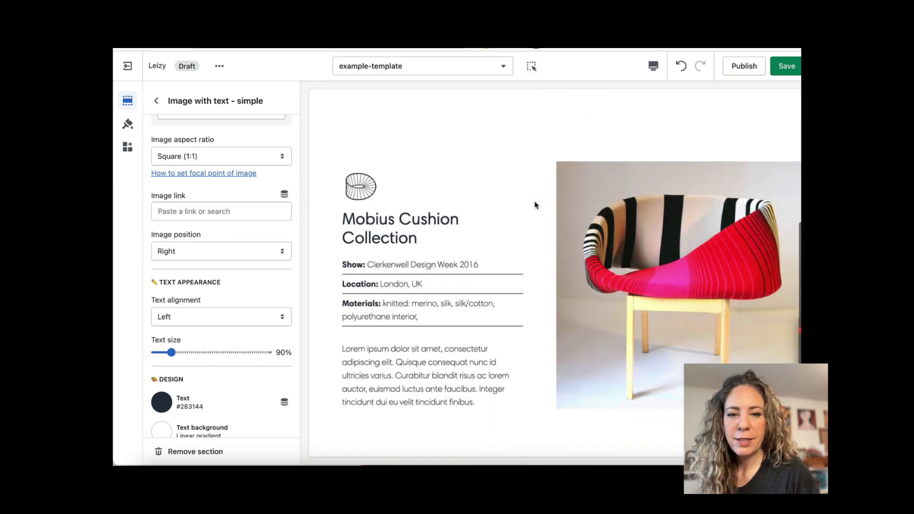
{"action": "left_click", "coordinate": [157, 100]}
{"action": "left_click", "coordinate": [205, 322]}
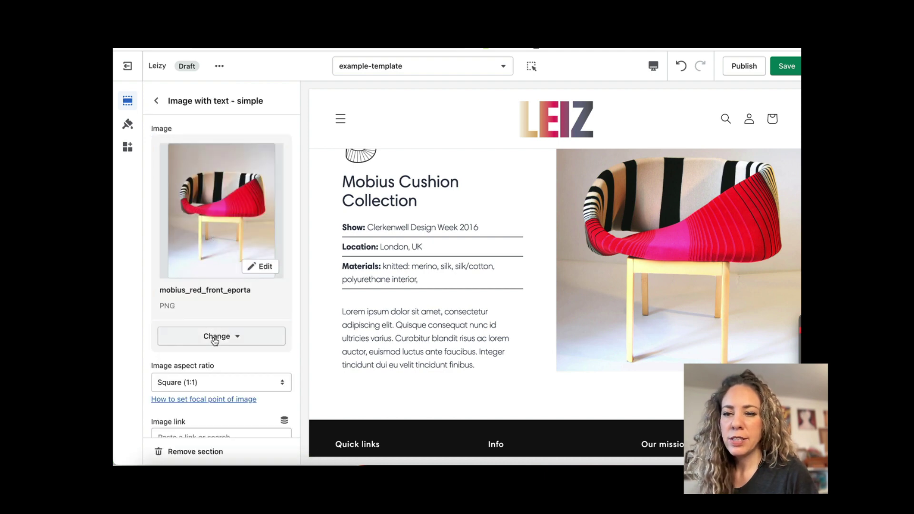
{"action": "left_click", "coordinate": [216, 338]}
{"action": "left_click", "coordinate": [218, 363]}
{"action": "left_click", "coordinate": [187, 327]}
{"action": "scroll", "coordinate": [187, 286], "scroll_direction": "down", "scroll_amount": 3}
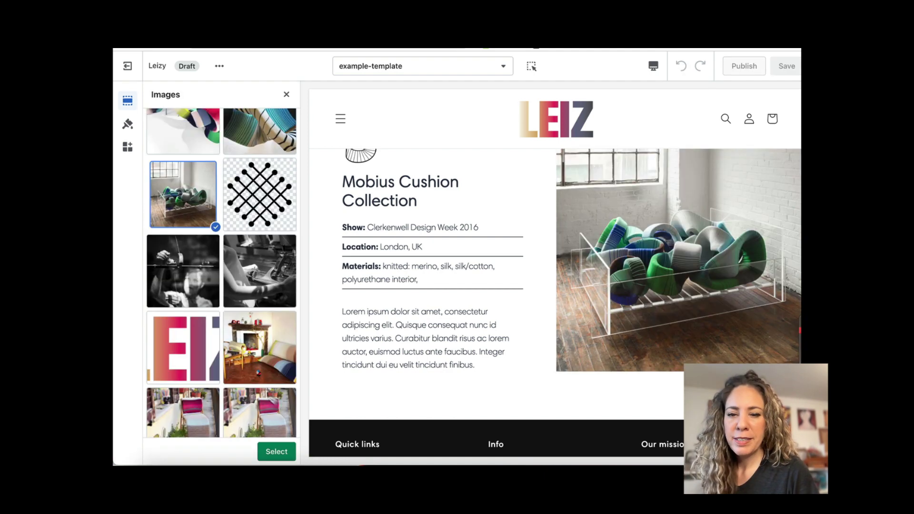
{"action": "left_click", "coordinate": [277, 451]}
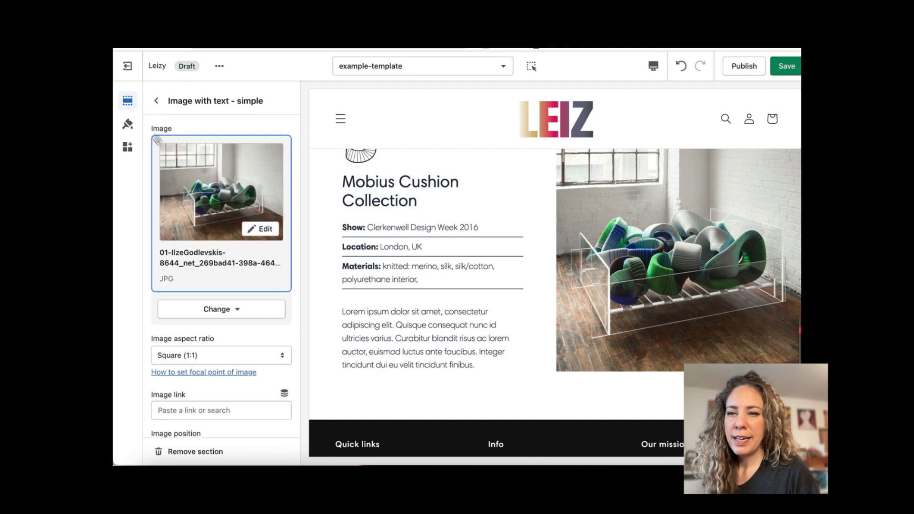
{"action": "left_click", "coordinate": [156, 100]}
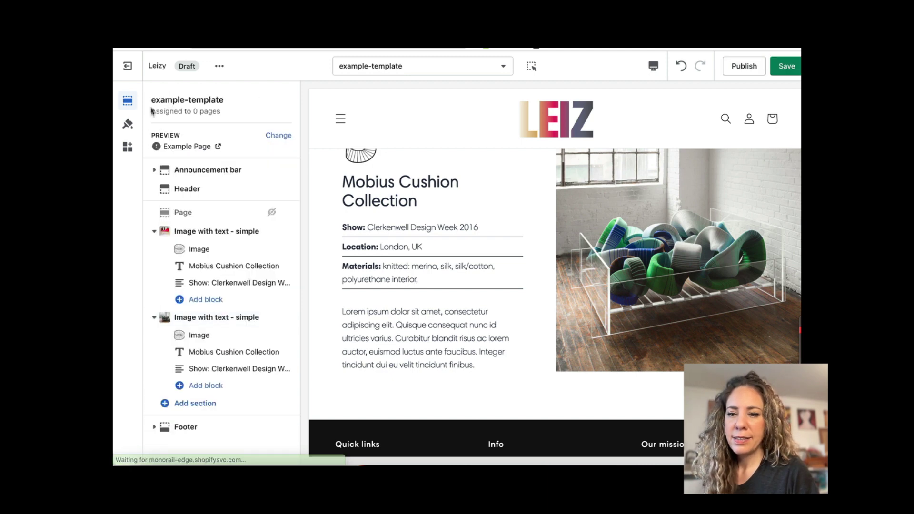
- Set the duplicated section's heading to "Water bed exhibit" and look over both sections in the page preview
{"action": "left_click", "coordinate": [202, 352]}
{"action": "type", "text": "Water bed e"}
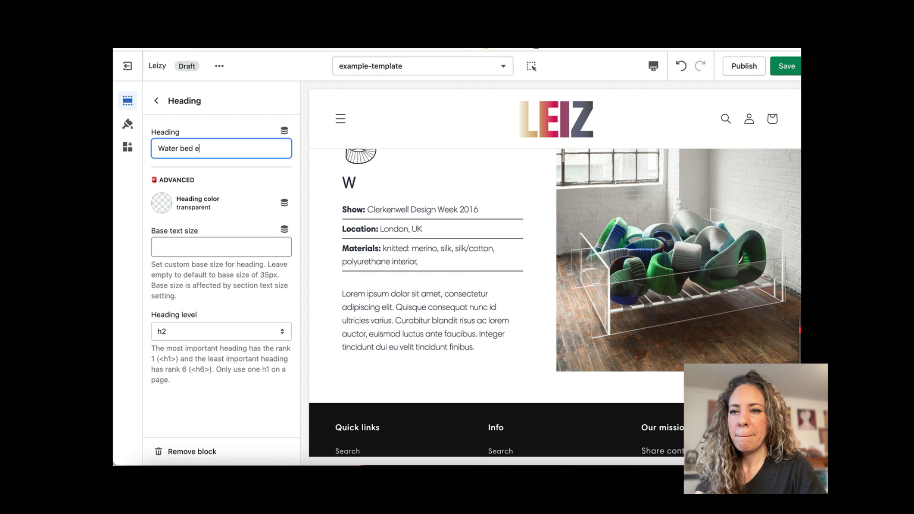
{"action": "type", "text": "xhibit"}
{"action": "left_click", "coordinate": [156, 100]}
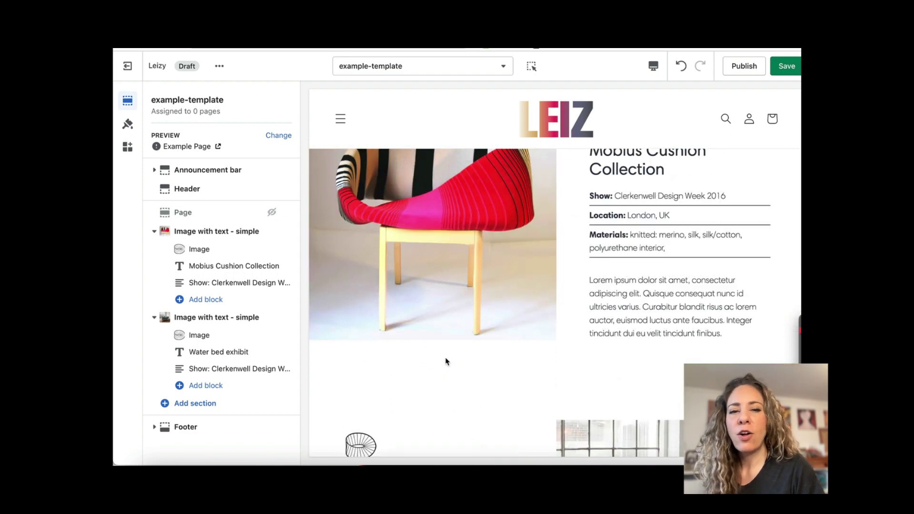
{"action": "scroll", "coordinate": [446, 362], "scroll_direction": "down", "scroll_amount": 9}
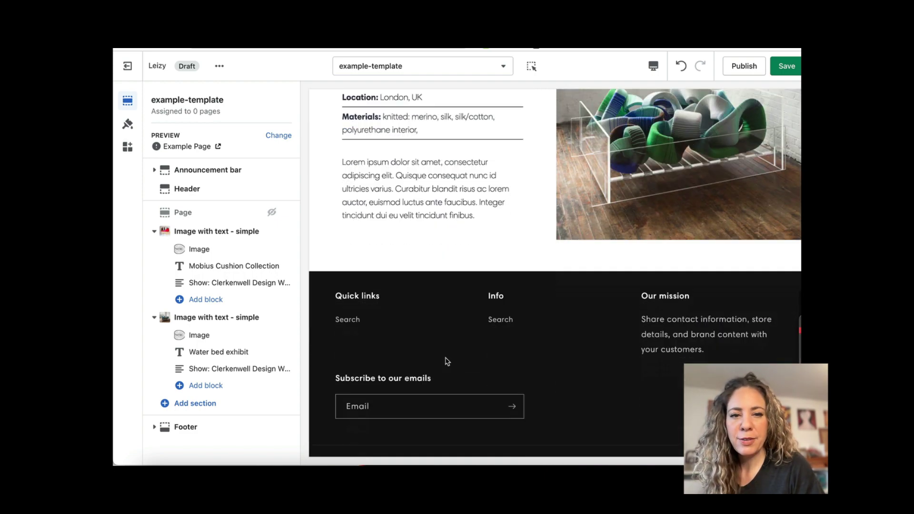
{"action": "scroll", "coordinate": [447, 361], "scroll_direction": "up", "scroll_amount": 6}
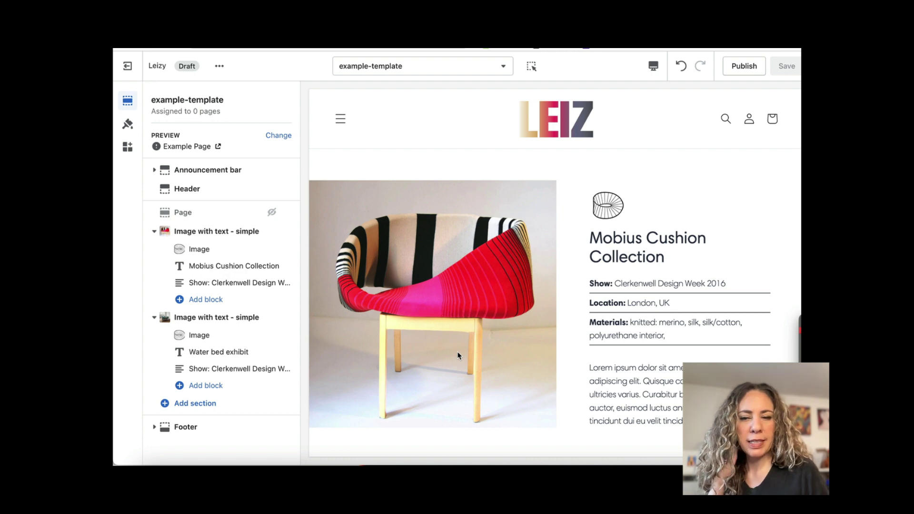
- Add a Banner image - simple section and move it above the first Image with text - simple section
{"action": "left_click", "coordinate": [177, 403]}
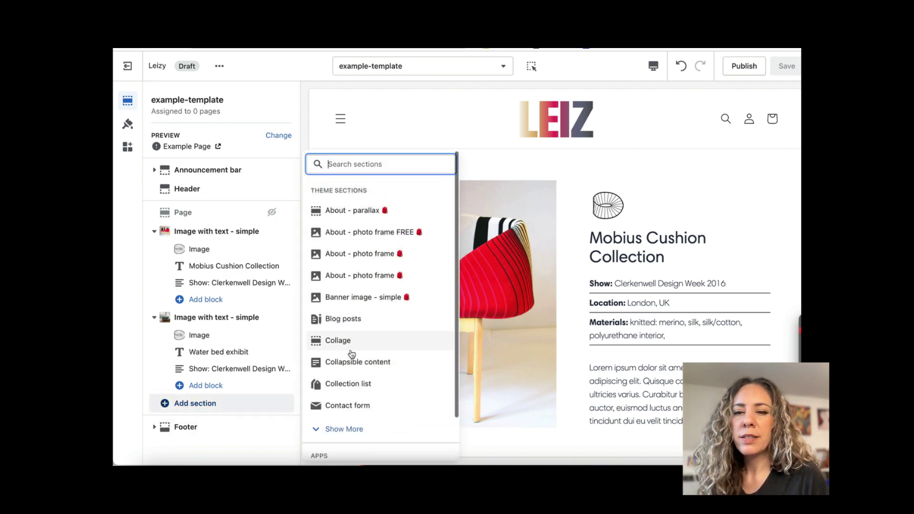
{"action": "left_click", "coordinate": [367, 297]}
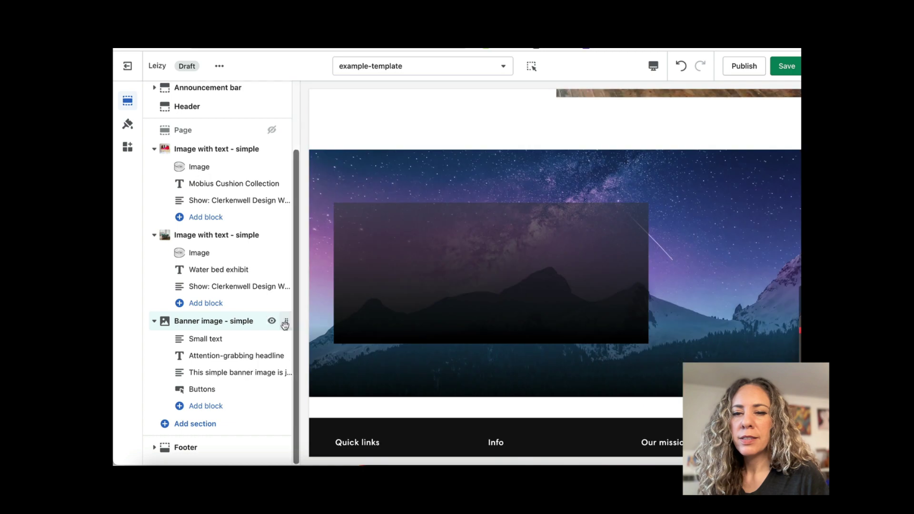
{"action": "left_click_drag", "start_coordinate": [285, 325], "coordinate": [271, 213]}
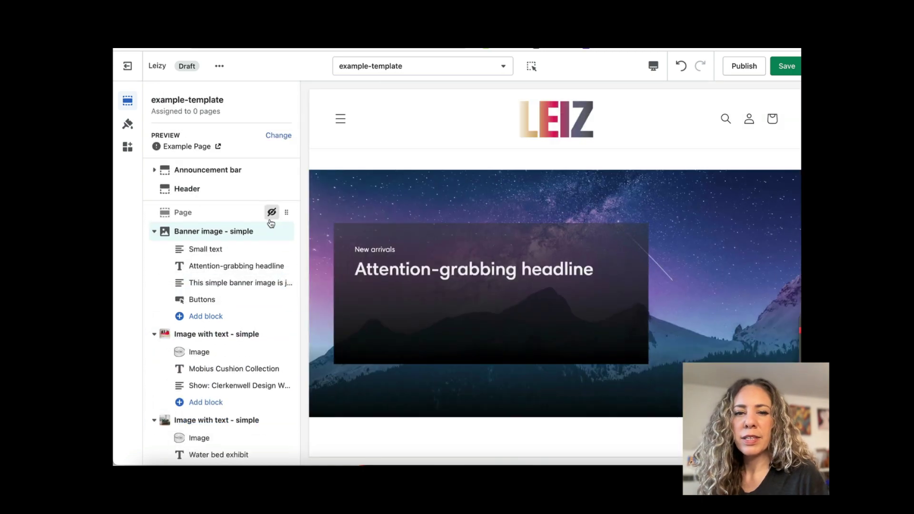
- Add a Newsletter - text section below the Image with text - simple sections and save example-template
{"action": "scroll", "coordinate": [440, 259], "scroll_direction": "down", "scroll_amount": 5}
{"action": "scroll", "coordinate": [229, 359], "scroll_direction": "down", "scroll_amount": 2}
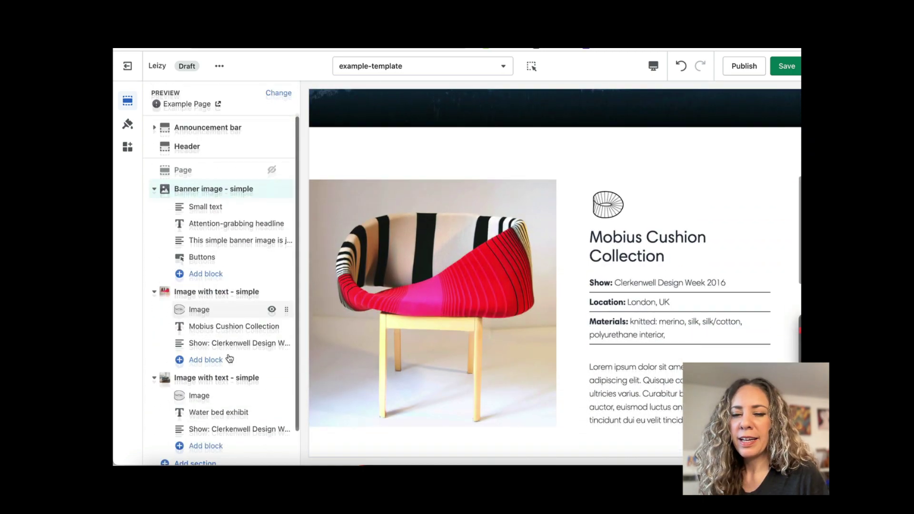
{"action": "left_click", "coordinate": [199, 424]}
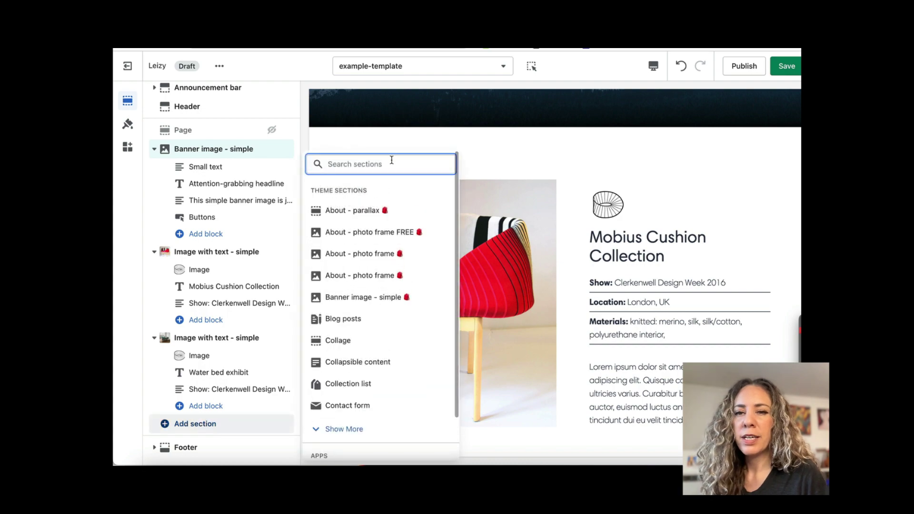
{"action": "type", "text": "new"}
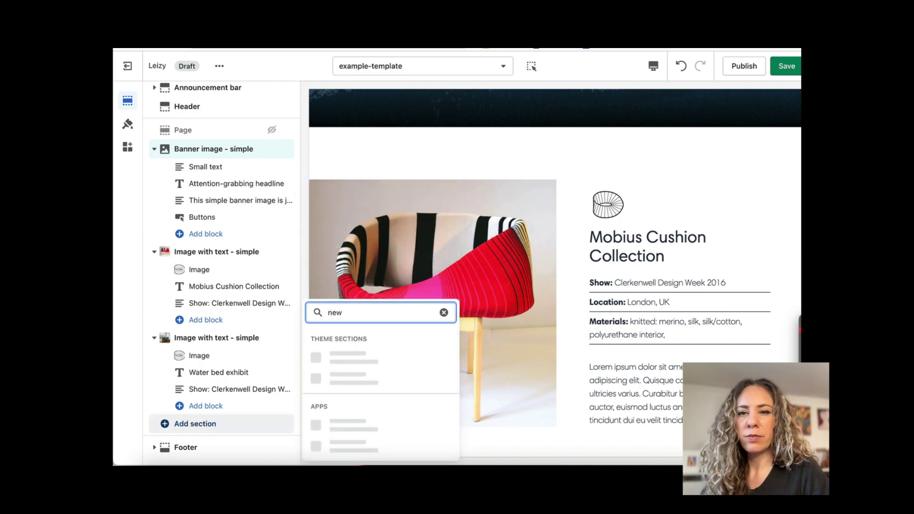
{"action": "left_click", "coordinate": [341, 358]}
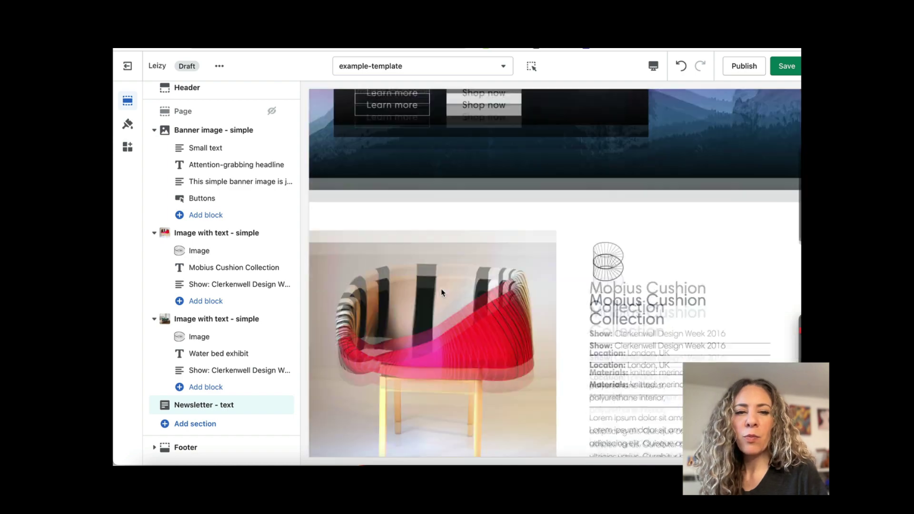
{"action": "scroll", "coordinate": [442, 293], "scroll_direction": "up", "scroll_amount": 7}
{"action": "left_click", "coordinate": [788, 70]}
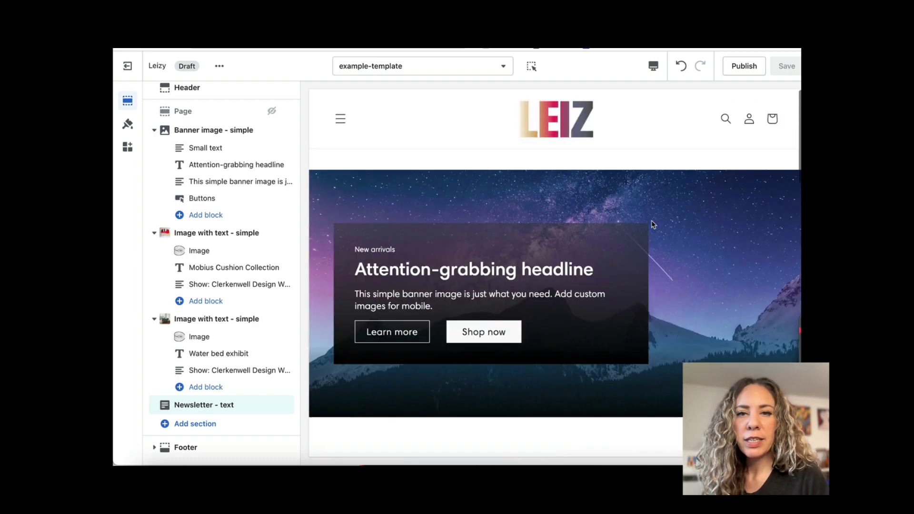
- Create a page template named new-example based on example-template
{"action": "left_click", "coordinate": [489, 71]}
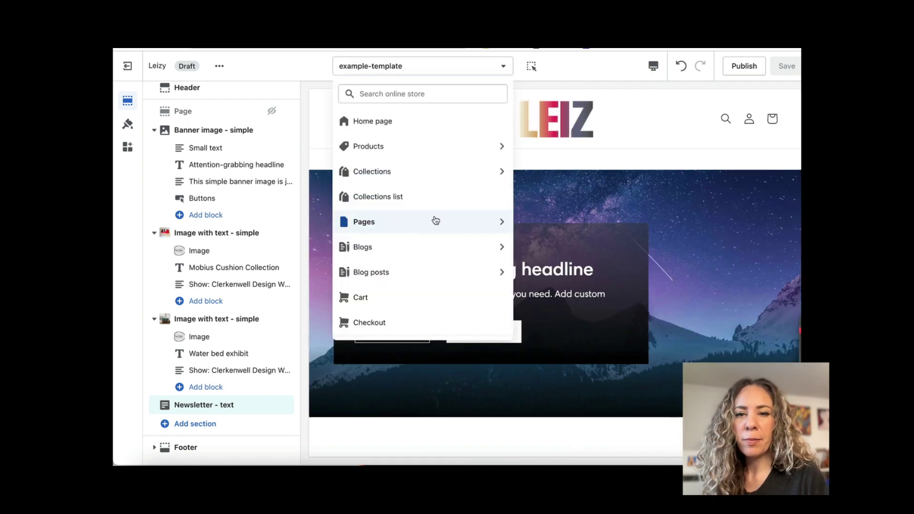
{"action": "left_click", "coordinate": [435, 224]}
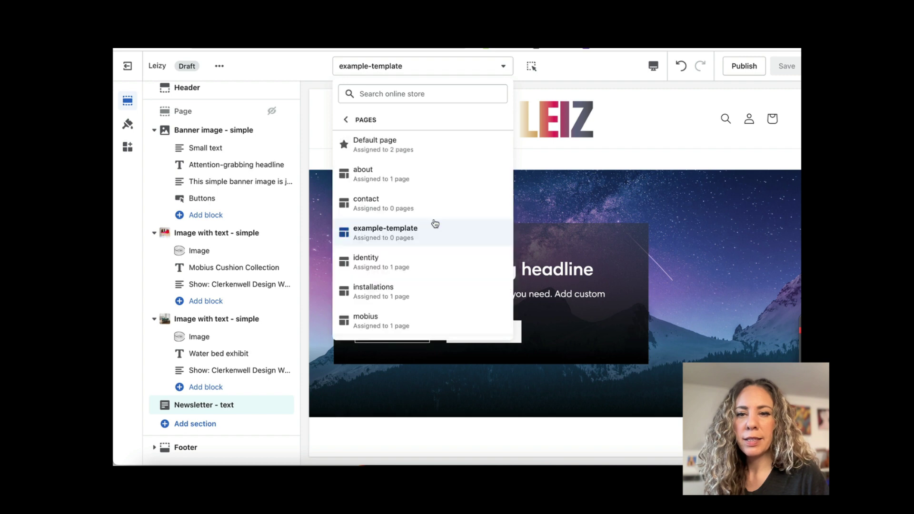
{"action": "scroll", "coordinate": [435, 223], "scroll_direction": "down", "scroll_amount": 2}
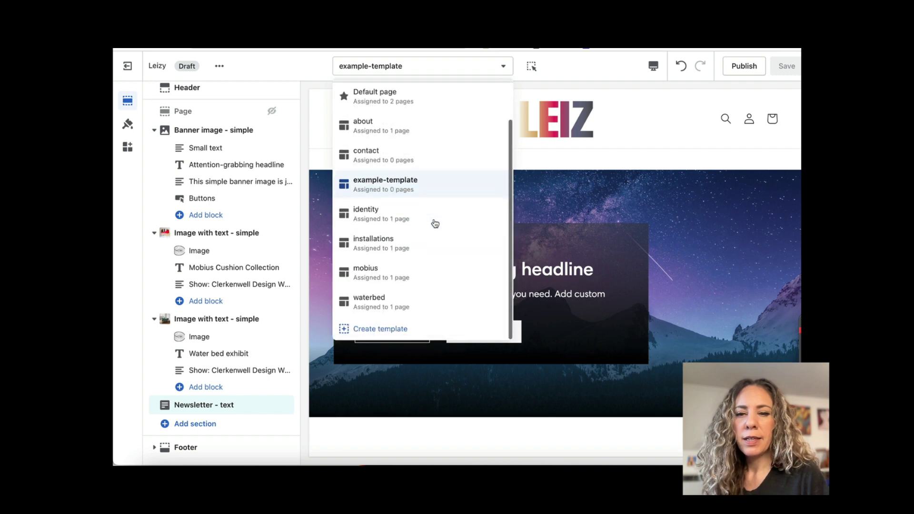
{"action": "left_click", "coordinate": [390, 330]}
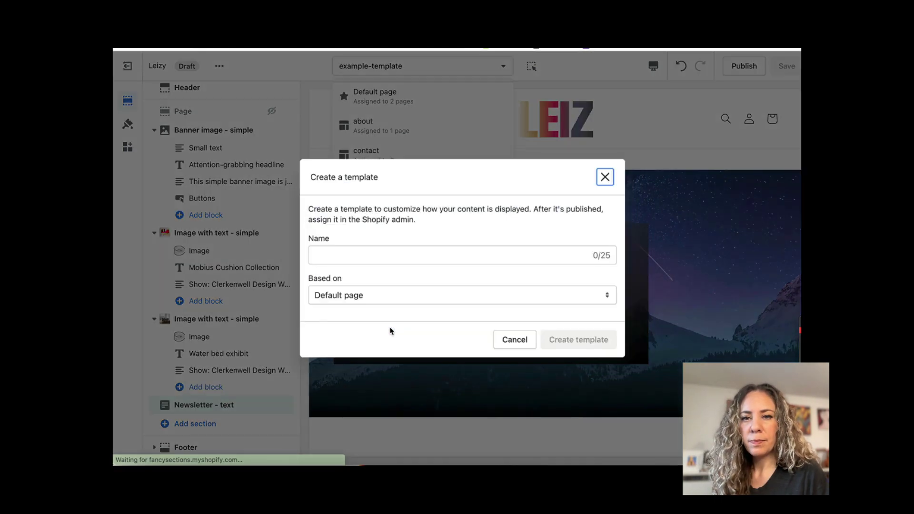
{"action": "type", "text": "new-example"}
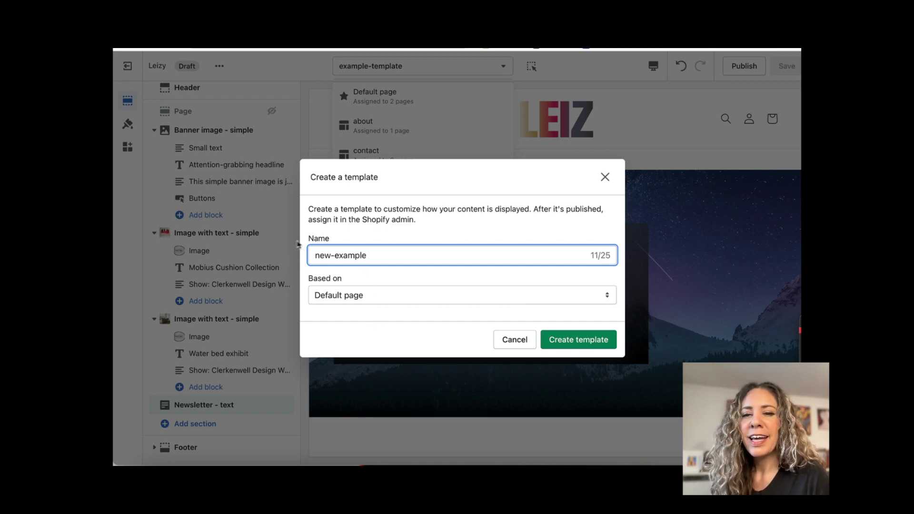
{"action": "left_click", "coordinate": [409, 299]}
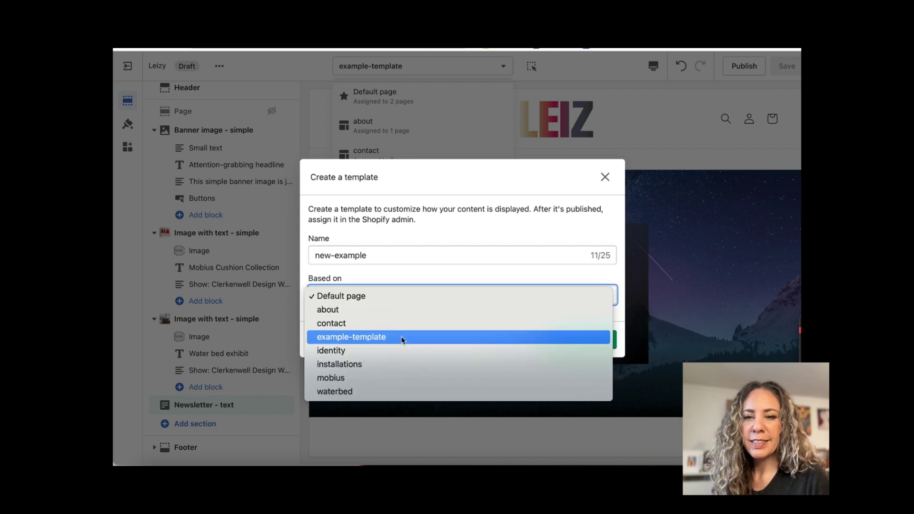
{"action": "left_click", "coordinate": [403, 337]}
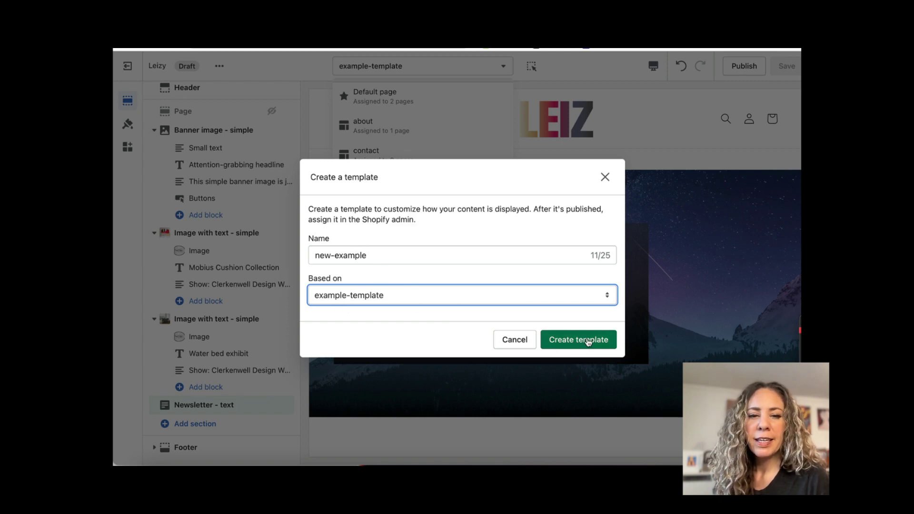
{"action": "left_click", "coordinate": [588, 342]}
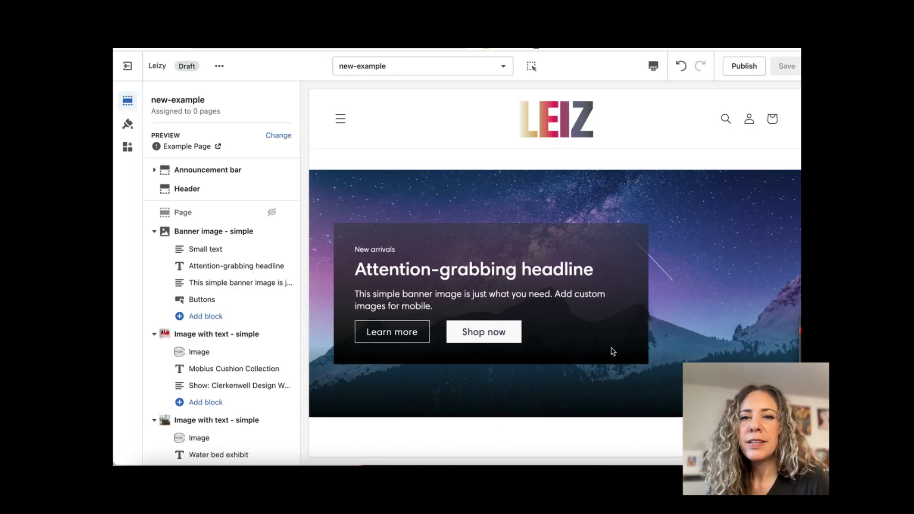
- Examine the new-example template in the page preview and check the list of page templates
{"action": "scroll", "coordinate": [613, 352], "scroll_direction": "down", "scroll_amount": 15}
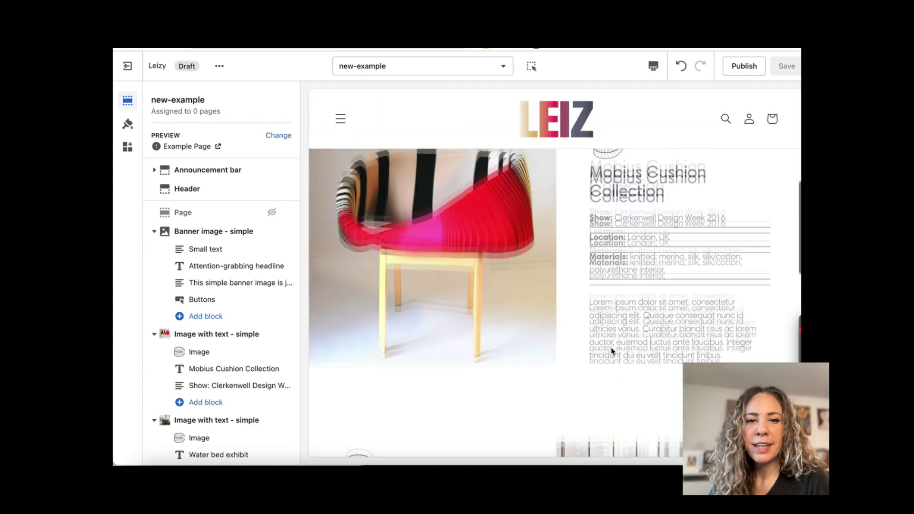
{"action": "left_click", "coordinate": [423, 66]}
{"action": "left_click", "coordinate": [434, 219]}
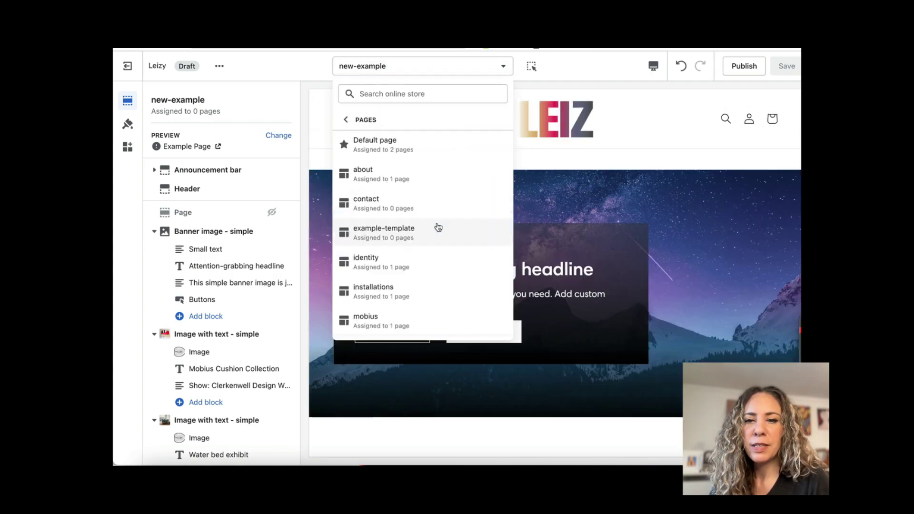
{"action": "scroll", "coordinate": [437, 226], "scroll_direction": "down", "scroll_amount": 3}
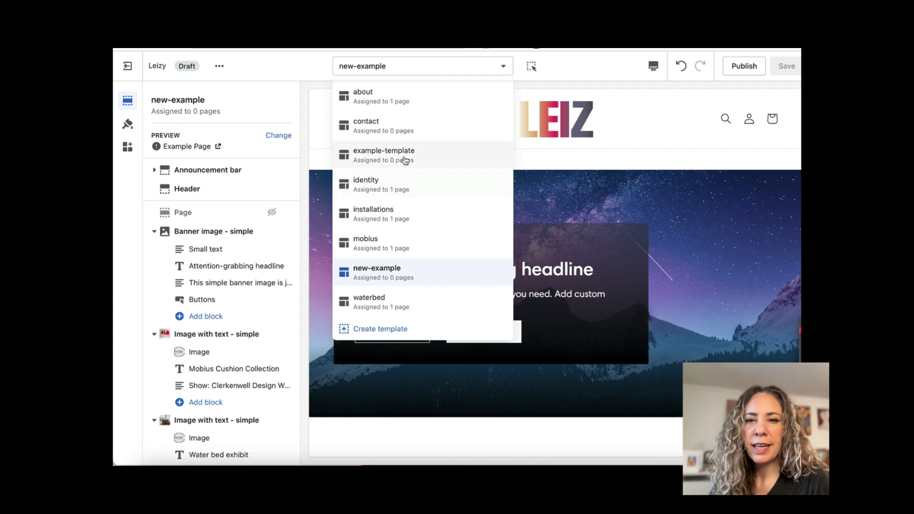
{"action": "left_click", "coordinate": [657, 210]}
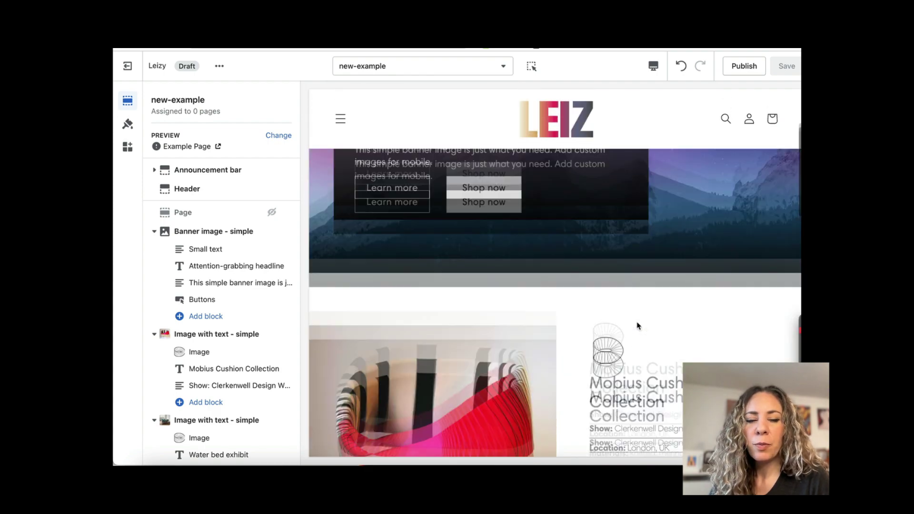
{"action": "scroll", "coordinate": [587, 266], "scroll_direction": "down", "scroll_amount": 5}
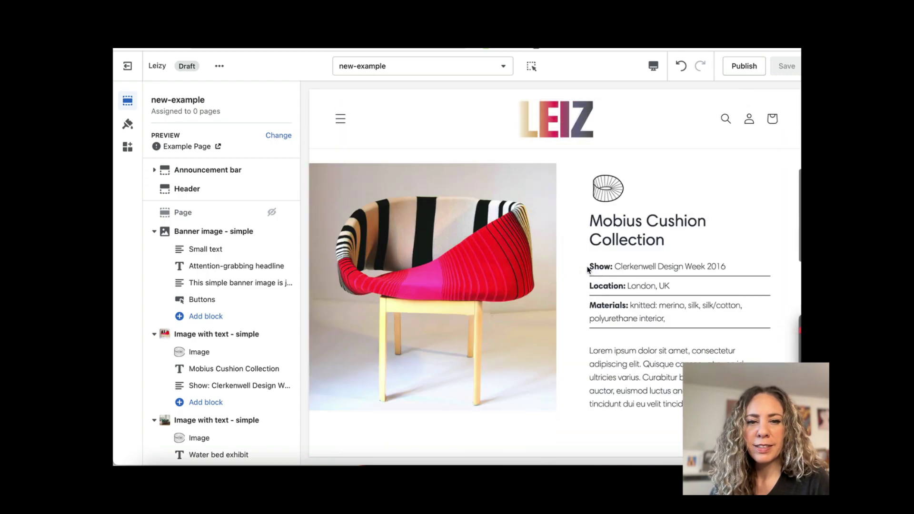
{"action": "scroll", "coordinate": [587, 269], "scroll_direction": "down", "scroll_amount": 3}
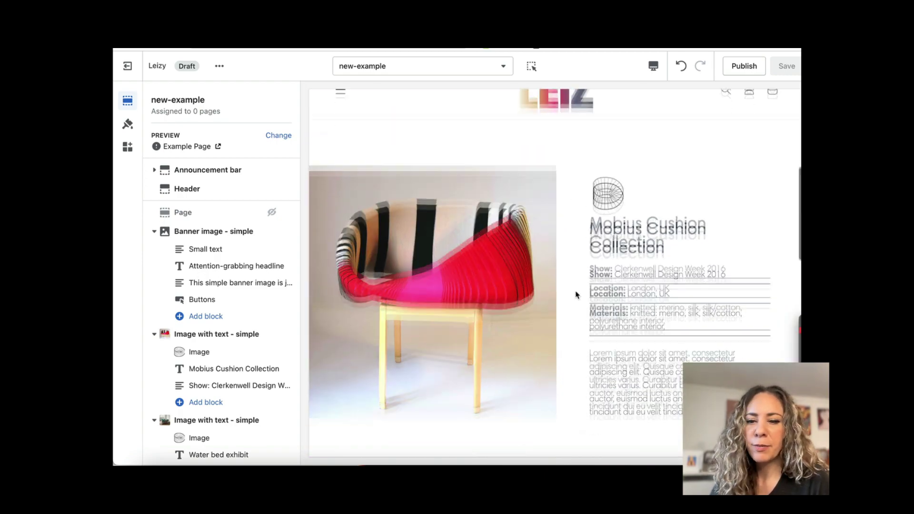
- Hide the first Image with text - simple section and place a new About - photo frame section directly below it
{"action": "scroll", "coordinate": [219, 371], "scroll_direction": "down", "scroll_amount": 2}
{"action": "left_click", "coordinate": [272, 232]}
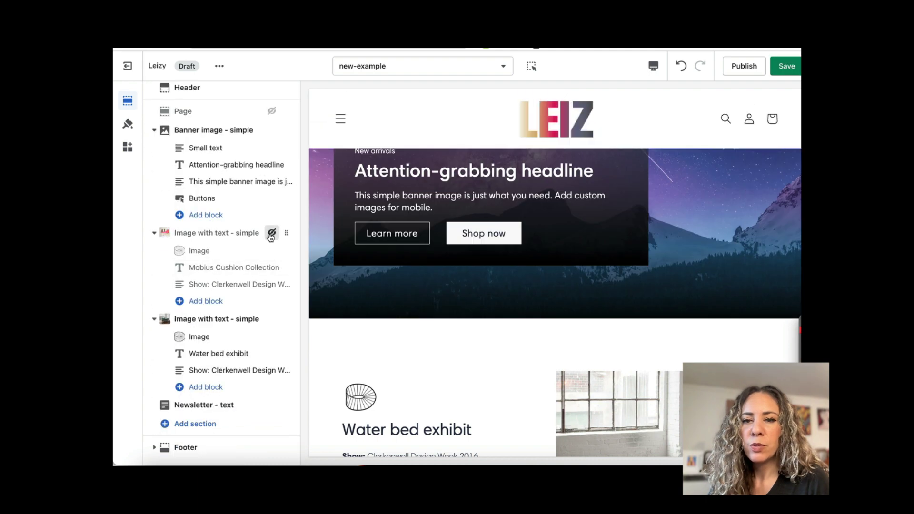
{"action": "left_click", "coordinate": [202, 426]}
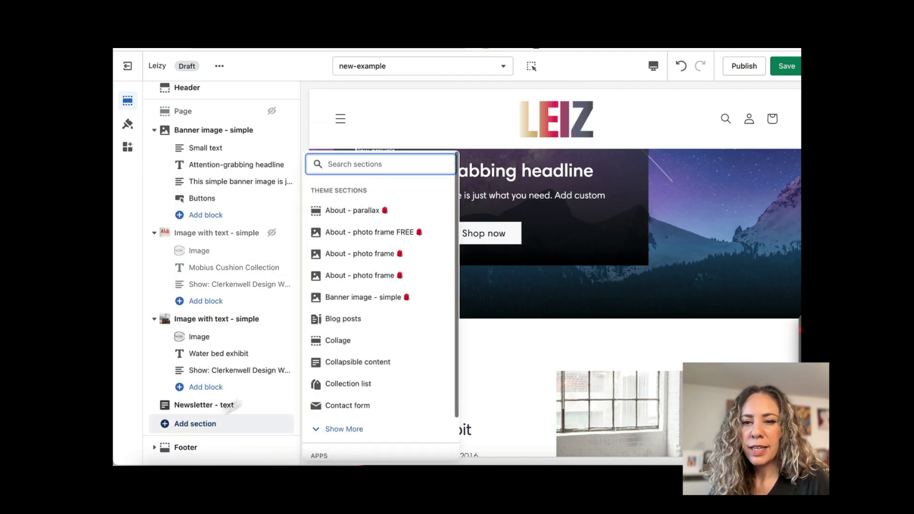
{"action": "left_click", "coordinate": [363, 275]}
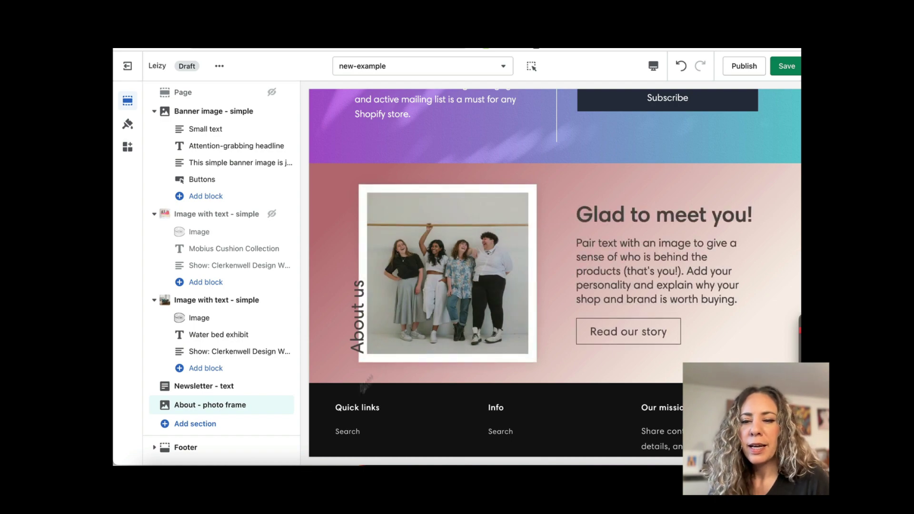
{"action": "left_click_drag", "start_coordinate": [287, 405], "coordinate": [290, 305]}
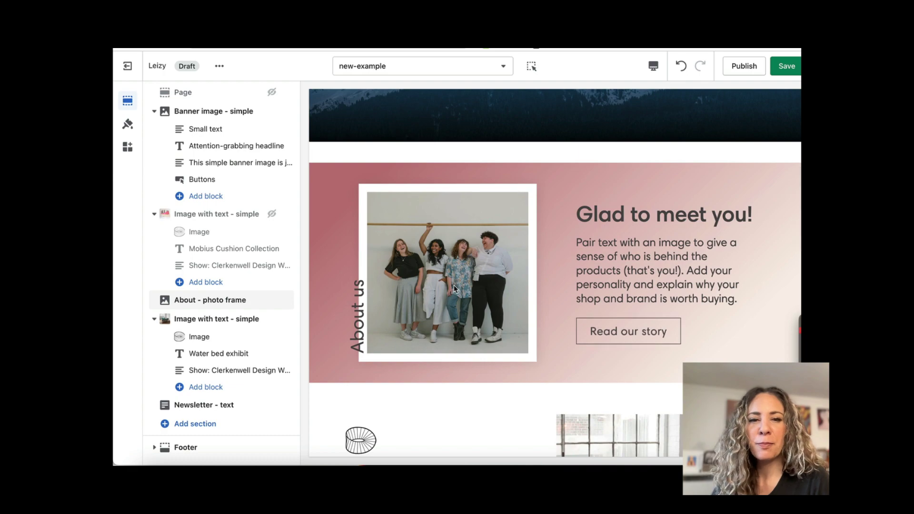
- Review the sections in the new-example page preview and save the template
{"action": "scroll", "coordinate": [455, 288], "scroll_direction": "up", "scroll_amount": 5}
{"action": "scroll", "coordinate": [455, 288], "scroll_direction": "down", "scroll_amount": 15}
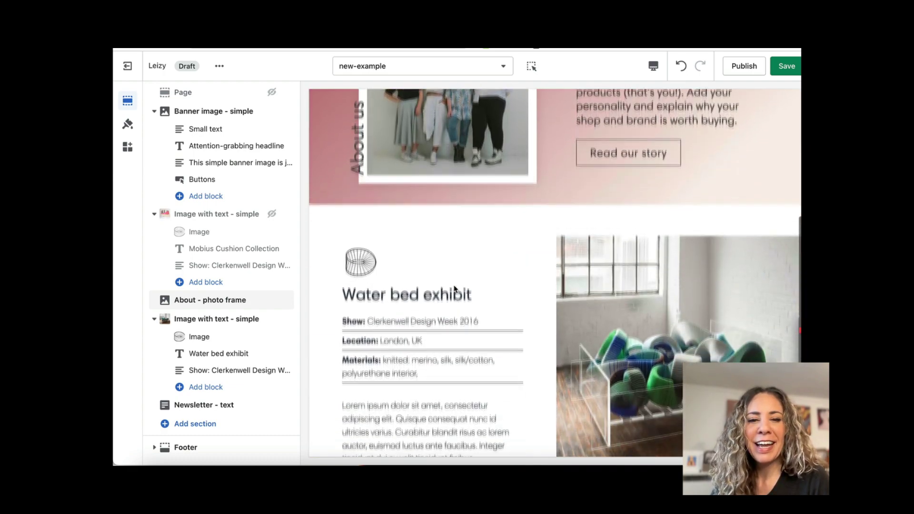
{"action": "scroll", "coordinate": [455, 288], "scroll_direction": "up", "scroll_amount": 15}
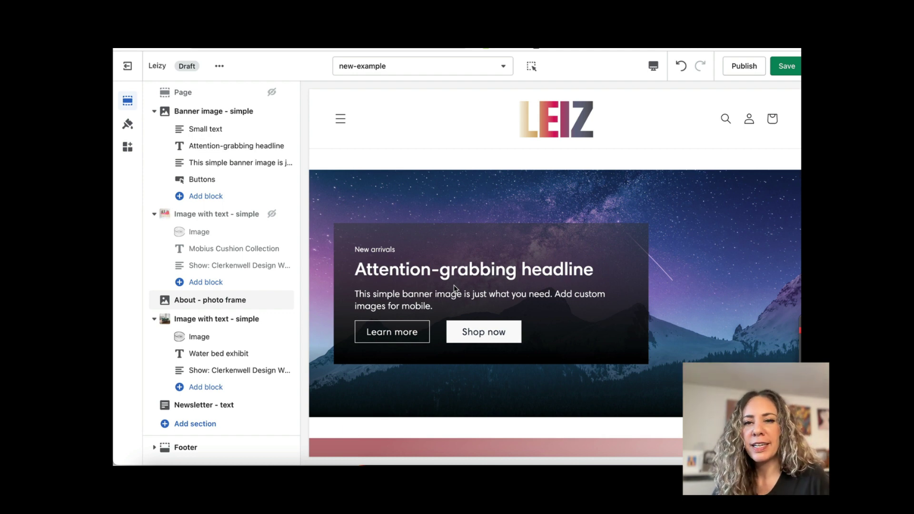
{"action": "key", "text": "super+s"}
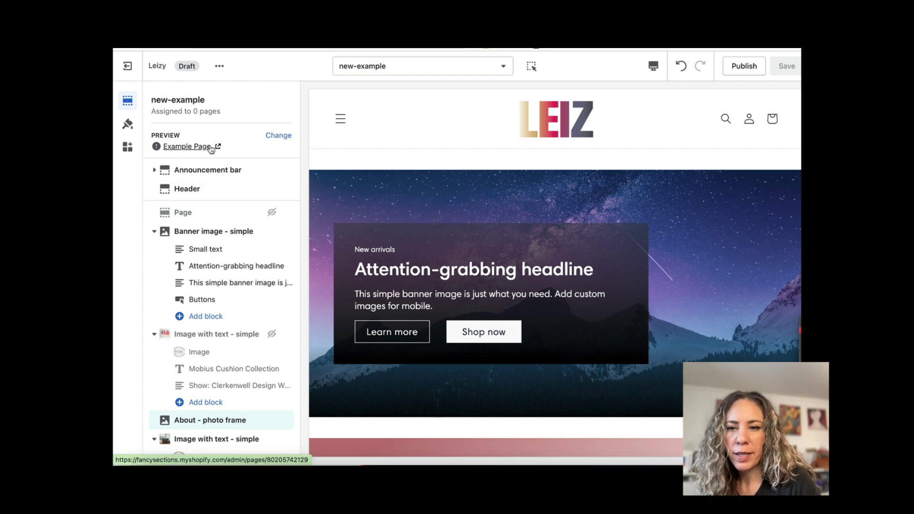
- Unhide the Page section of new-example and check its content in the preview
{"action": "left_click", "coordinate": [272, 212]}
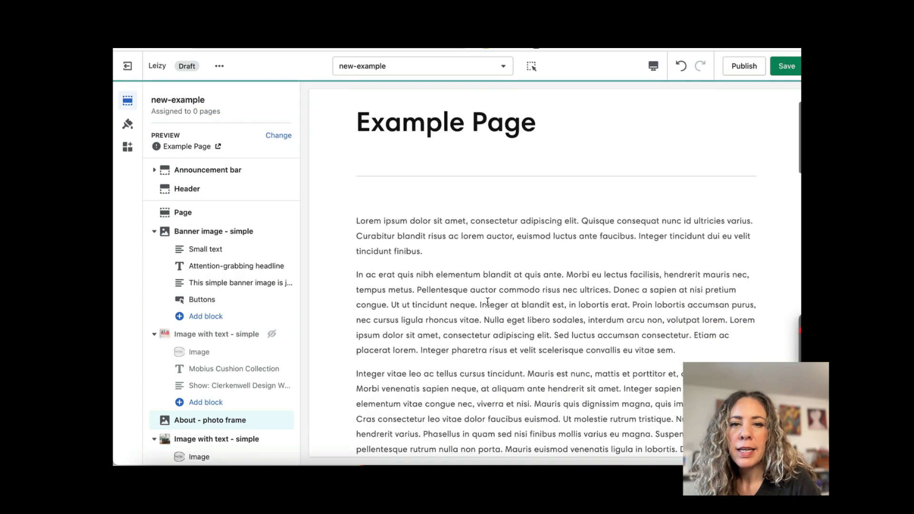
{"action": "scroll", "coordinate": [487, 302], "scroll_direction": "down", "scroll_amount": 3}
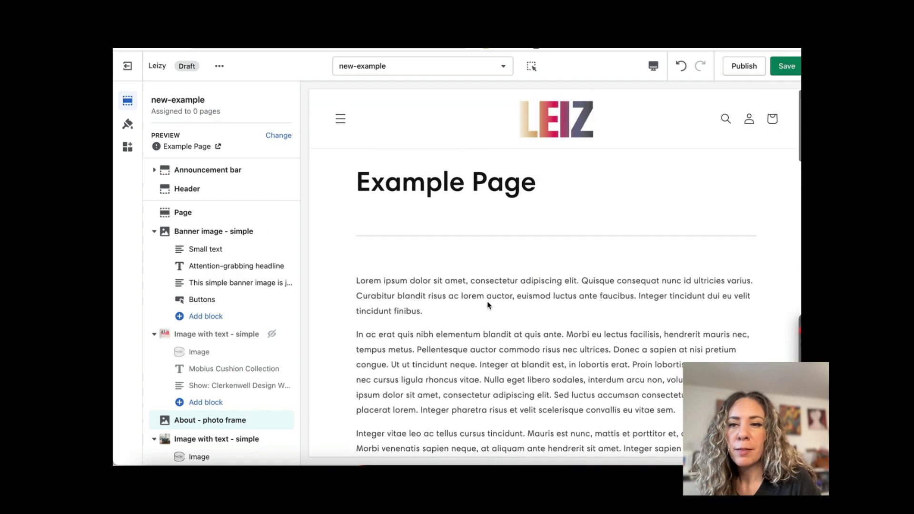
{"action": "mouse_move", "coordinate": [157, 149]}
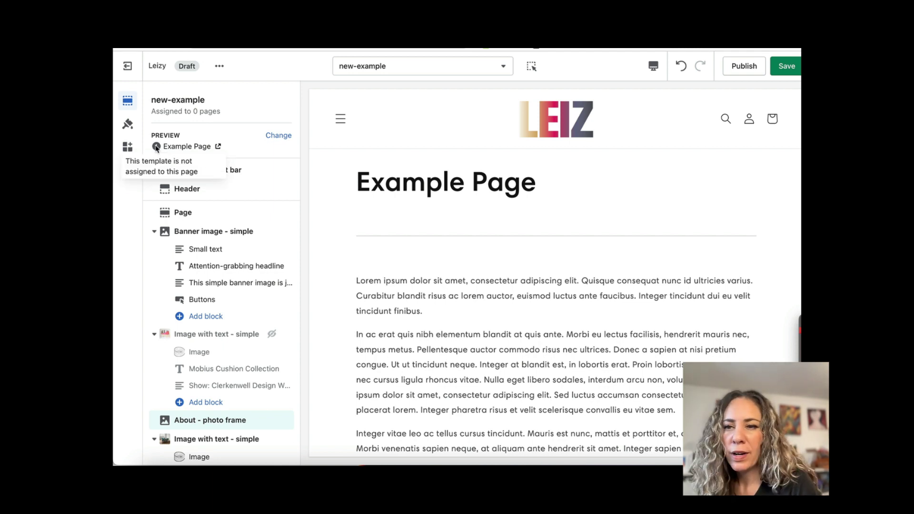
- Preview the new-example template with the about page and hide the Page section again
{"action": "left_click", "coordinate": [277, 136]}
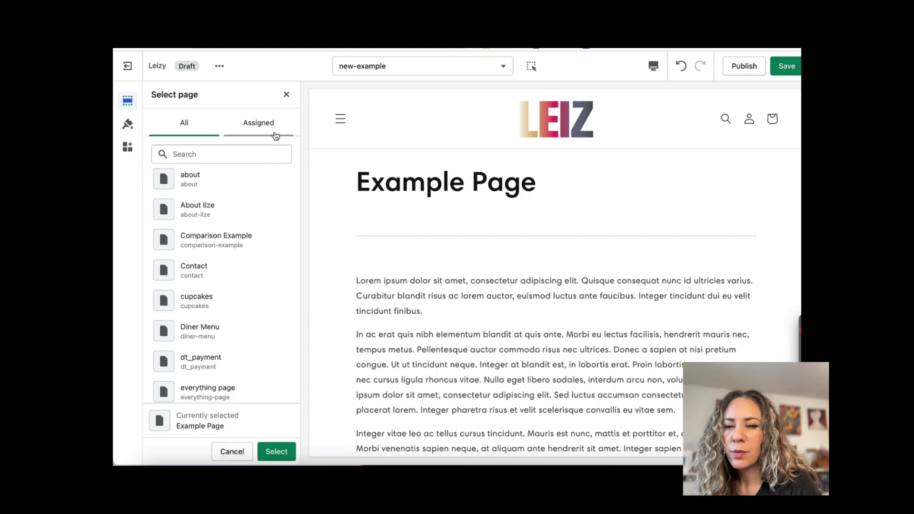
{"action": "scroll", "coordinate": [232, 258], "scroll_direction": "down", "scroll_amount": 6}
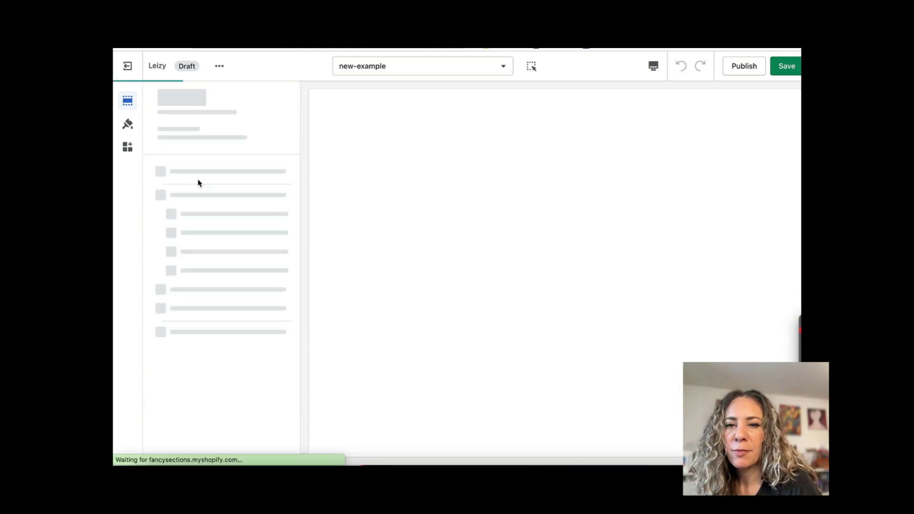
{"action": "scroll", "coordinate": [410, 248], "scroll_direction": "down", "scroll_amount": 4}
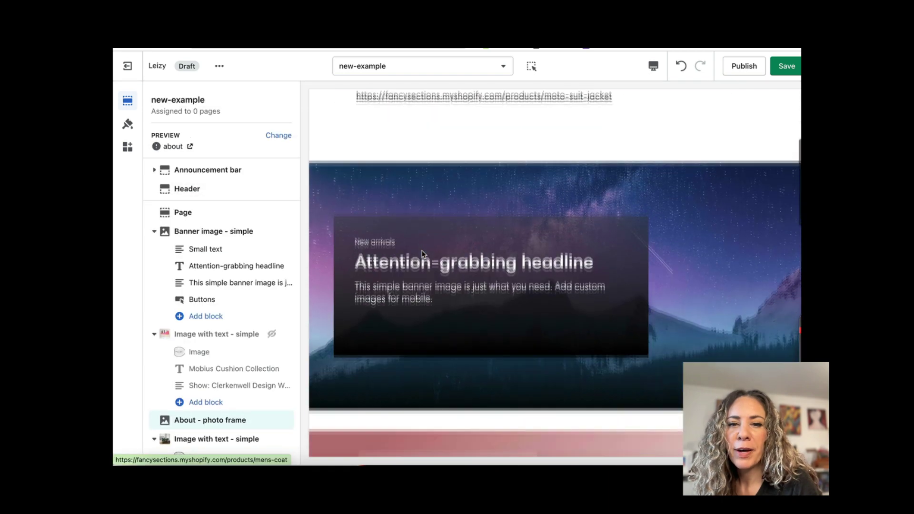
{"action": "scroll", "coordinate": [419, 253], "scroll_direction": "up", "scroll_amount": 4}
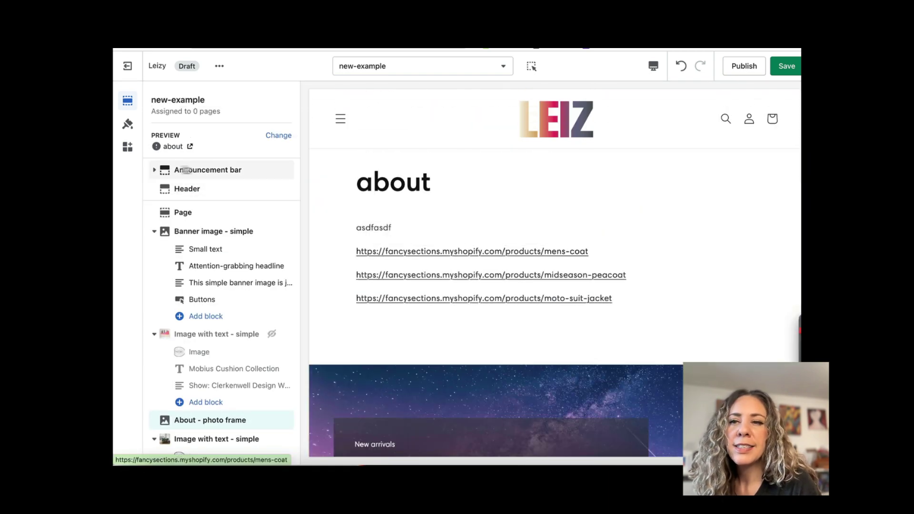
{"action": "mouse_move", "coordinate": [157, 150]}
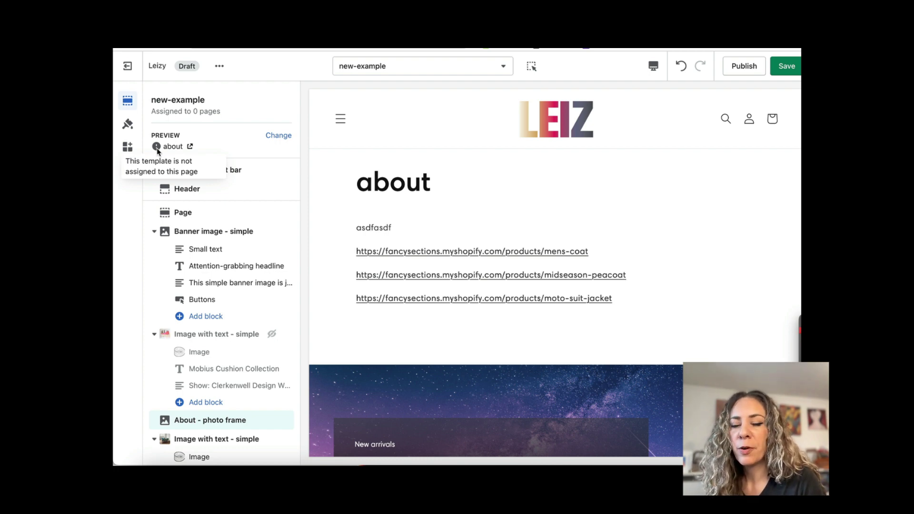
{"action": "left_click", "coordinate": [272, 213]}
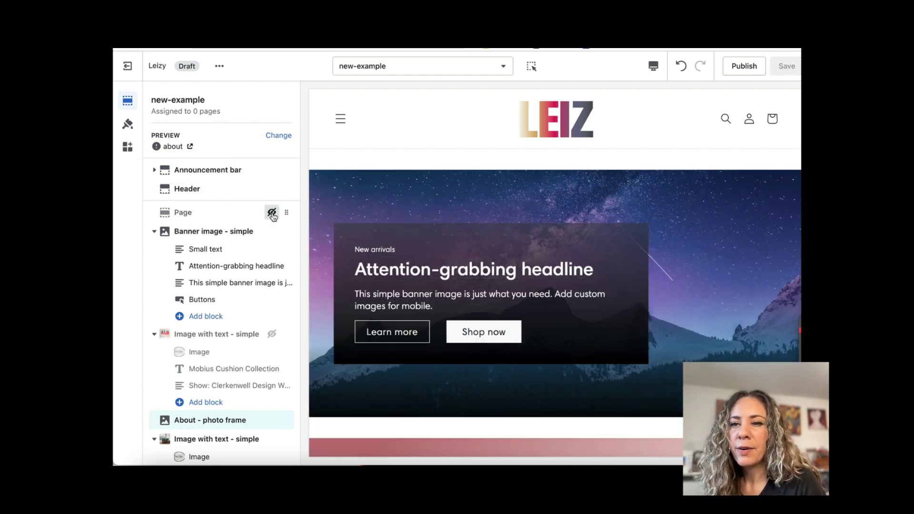
- Assign the new-example theme template to Example Page in the store admin, save it, and return to the theme editor
{"action": "left_click_drag", "start_coordinate": [232, 114], "coordinate": [145, 114]}
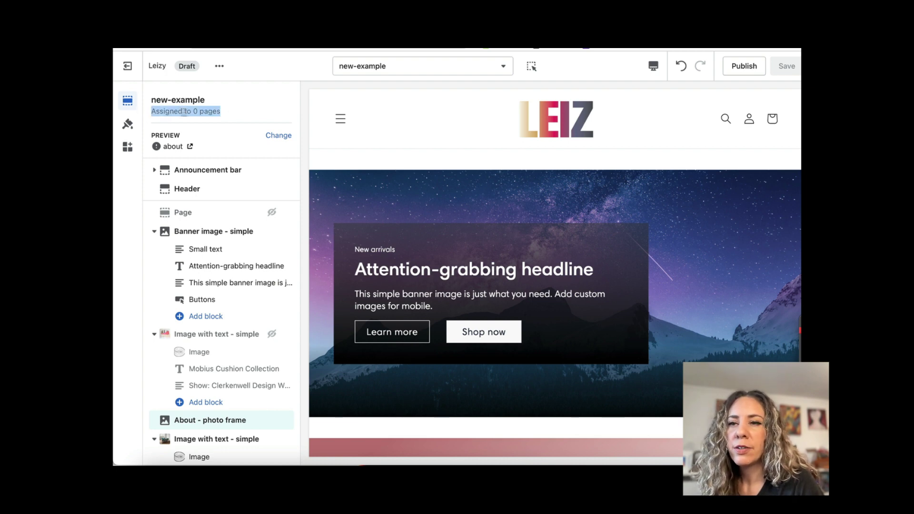
{"action": "left_click", "coordinate": [191, 147]}
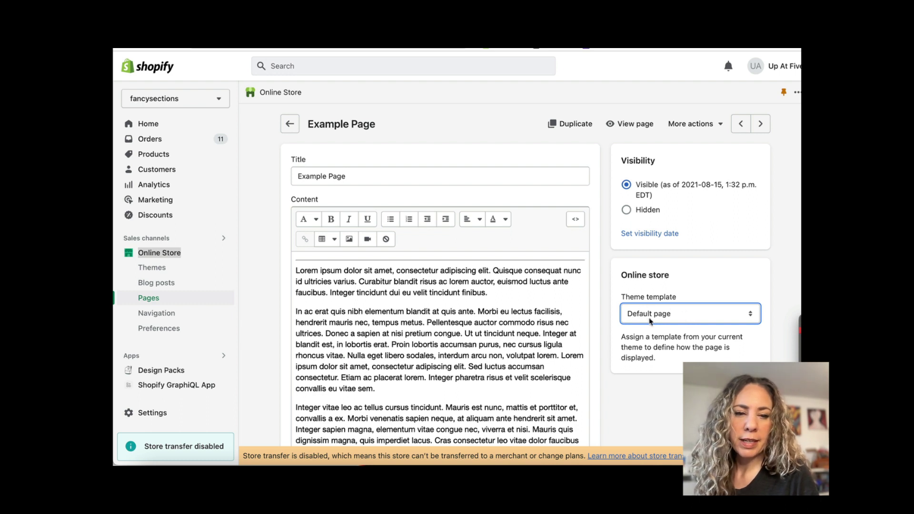
{"action": "left_click", "coordinate": [668, 320]}
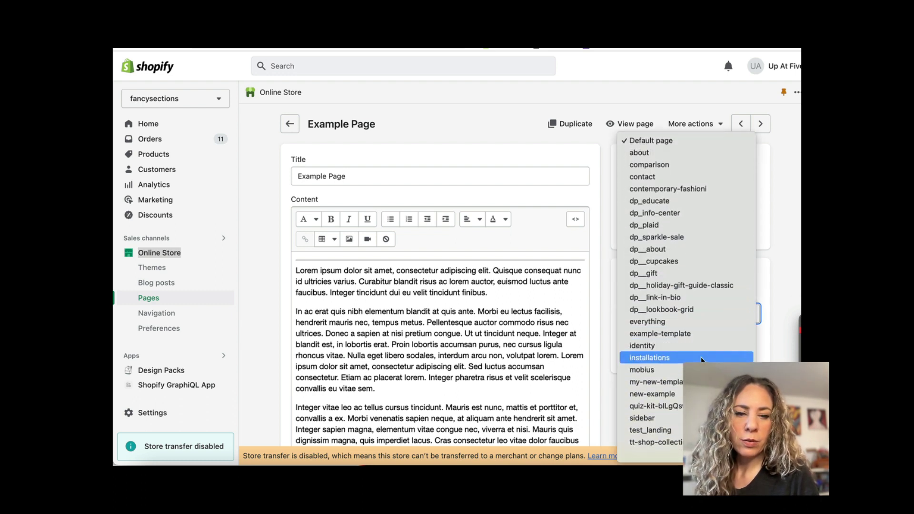
{"action": "scroll", "coordinate": [702, 360], "scroll_direction": "down", "scroll_amount": 1}
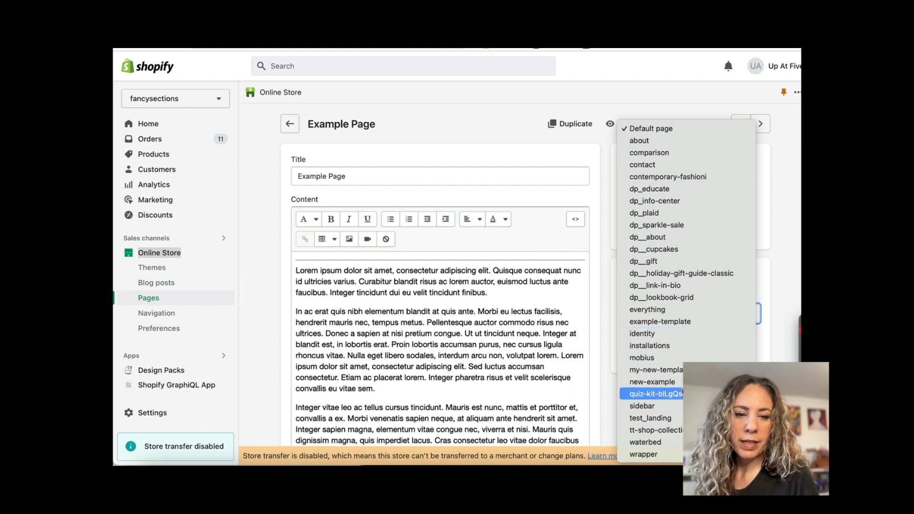
{"action": "left_click", "coordinate": [680, 384]}
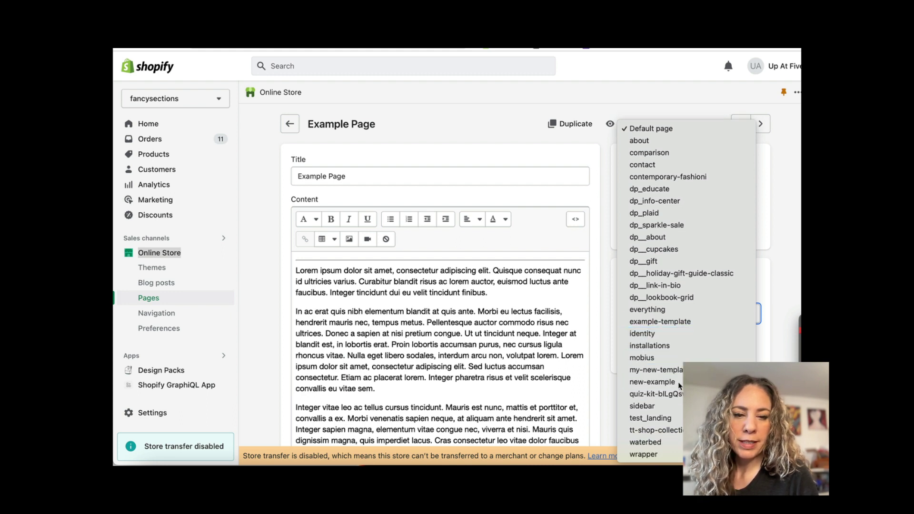
{"action": "left_click", "coordinate": [754, 67]}
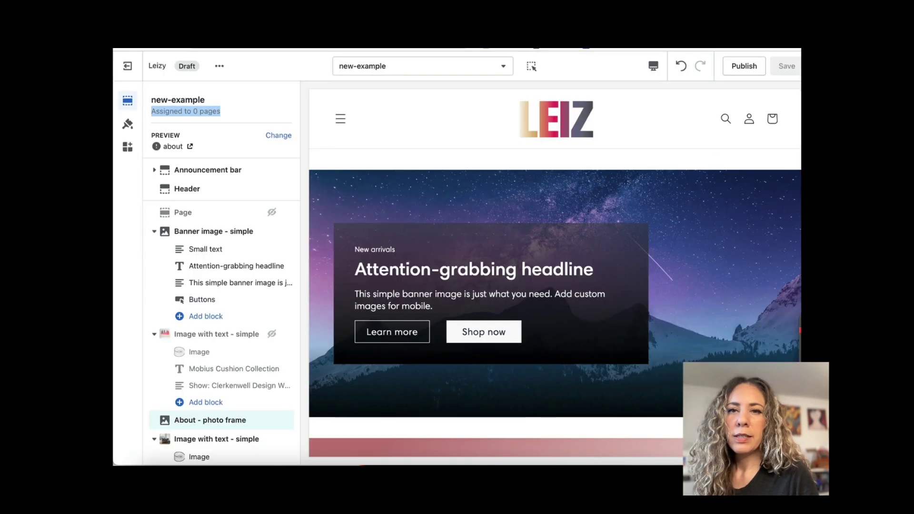
{"action": "left_click", "coordinate": [456, 74]}
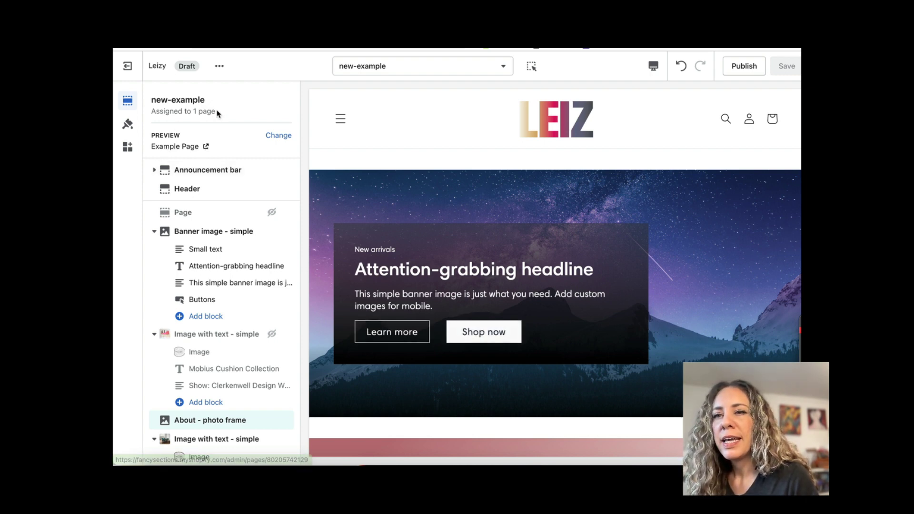
- Check the new-example template's page assignment and the theme template selected for Example Page
{"action": "left_click_drag", "start_coordinate": [219, 113], "coordinate": [144, 114]}
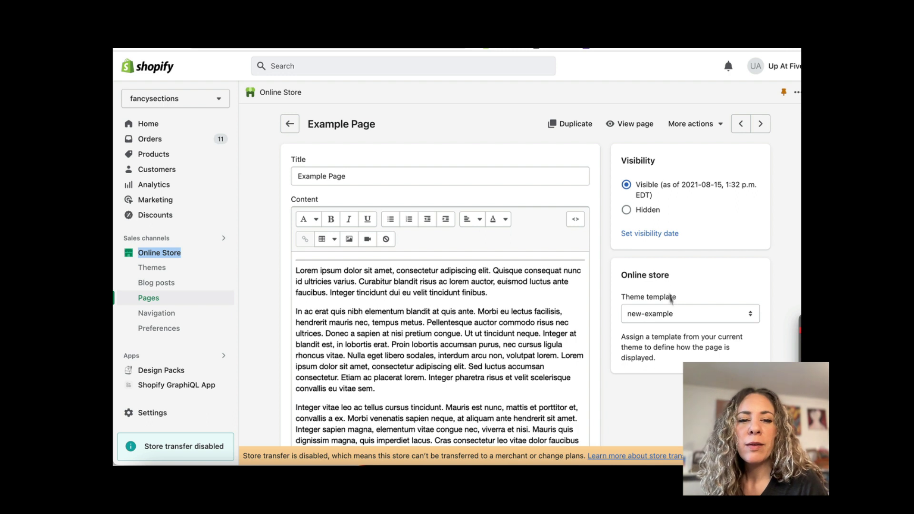
{"action": "left_click", "coordinate": [680, 318]}
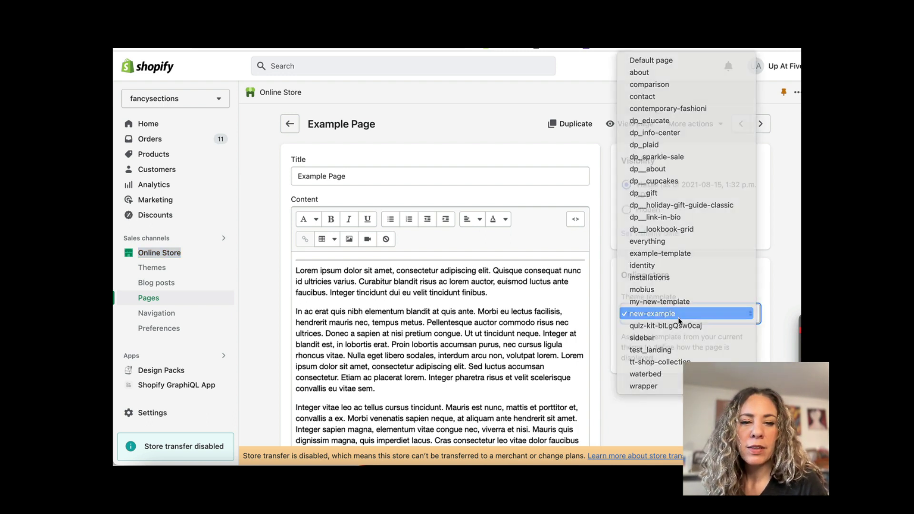
{"action": "left_click", "coordinate": [680, 315]}
{"action": "left_click", "coordinate": [680, 320]}
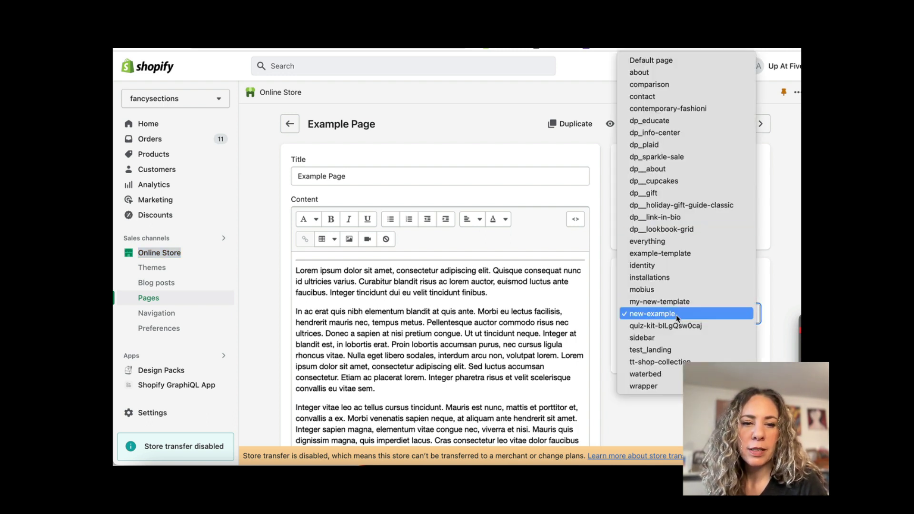
{"action": "left_click", "coordinate": [676, 315]}
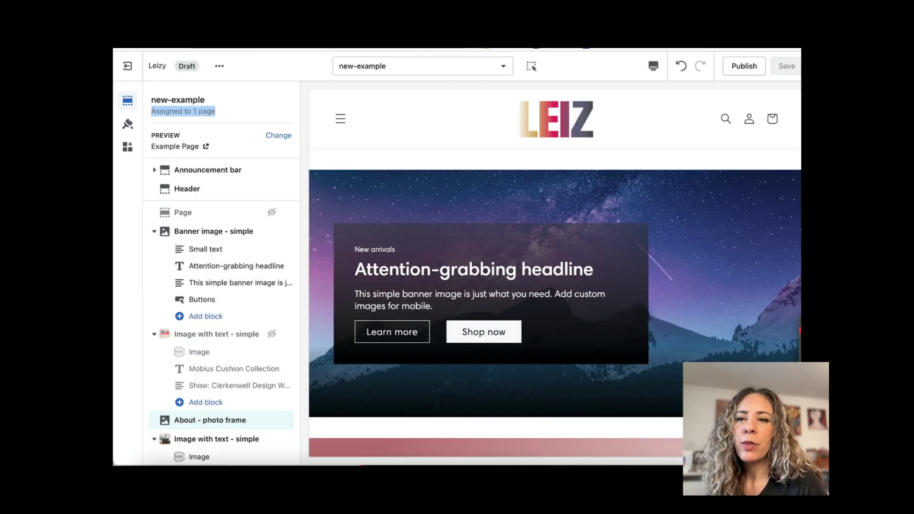
- View the list of pages assigned to the new-example template and close the page selection
{"action": "left_click", "coordinate": [276, 137]}
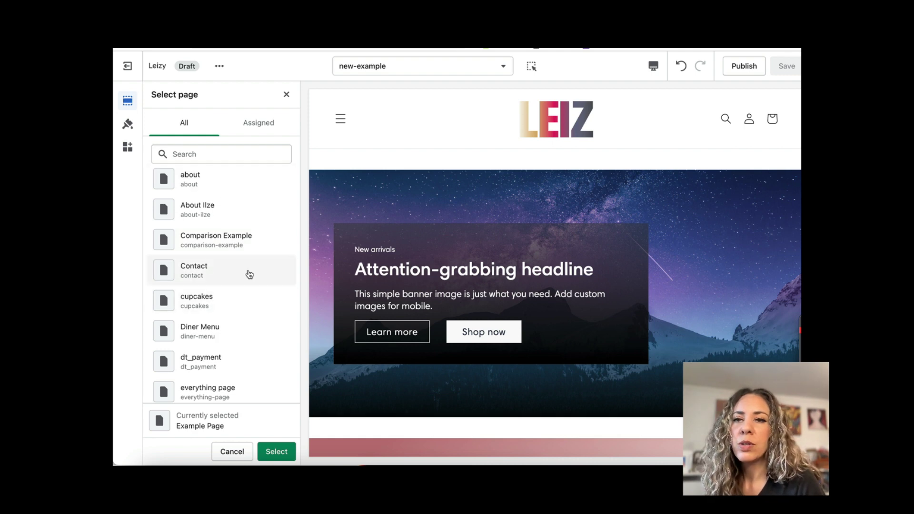
{"action": "left_click", "coordinate": [259, 124]}
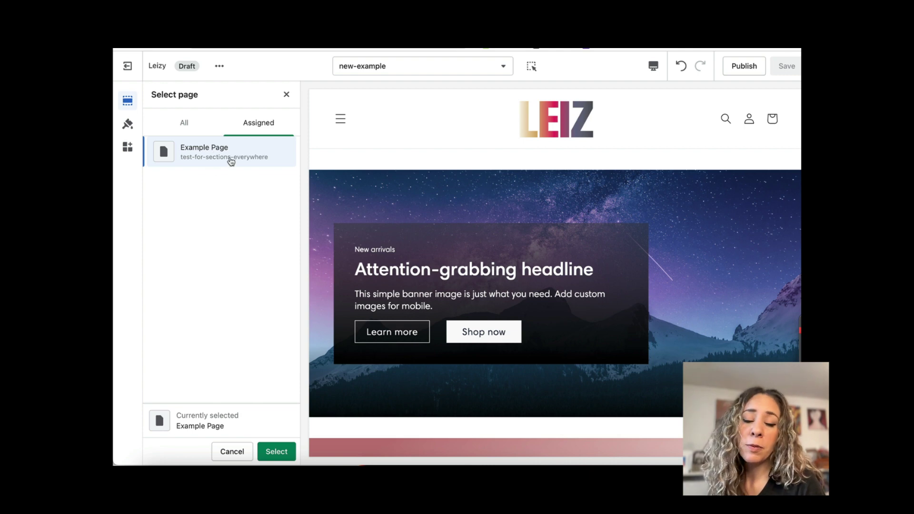
{"action": "left_click", "coordinate": [286, 94]}
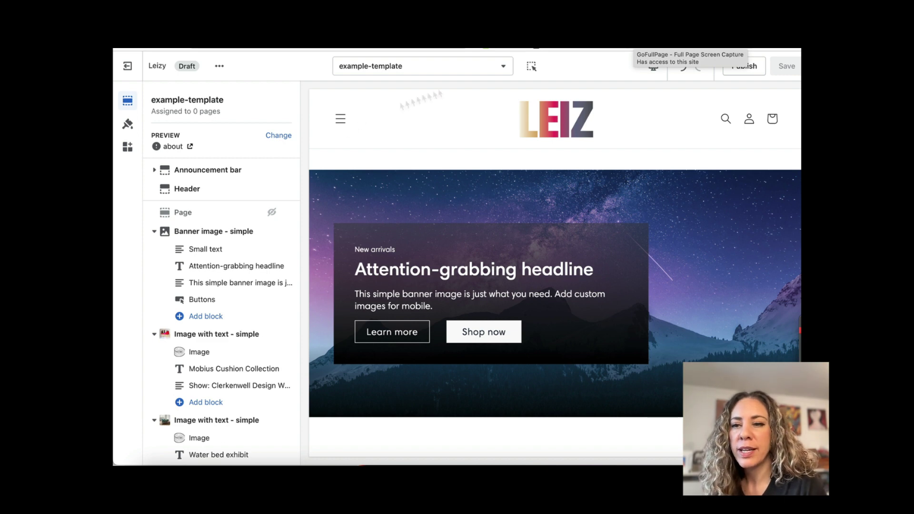
- Hide the Banner image - simple section in example-template and collapse it and both Image with text - simple sections
{"action": "left_click", "coordinate": [155, 232]}
{"action": "left_click", "coordinate": [271, 232]}
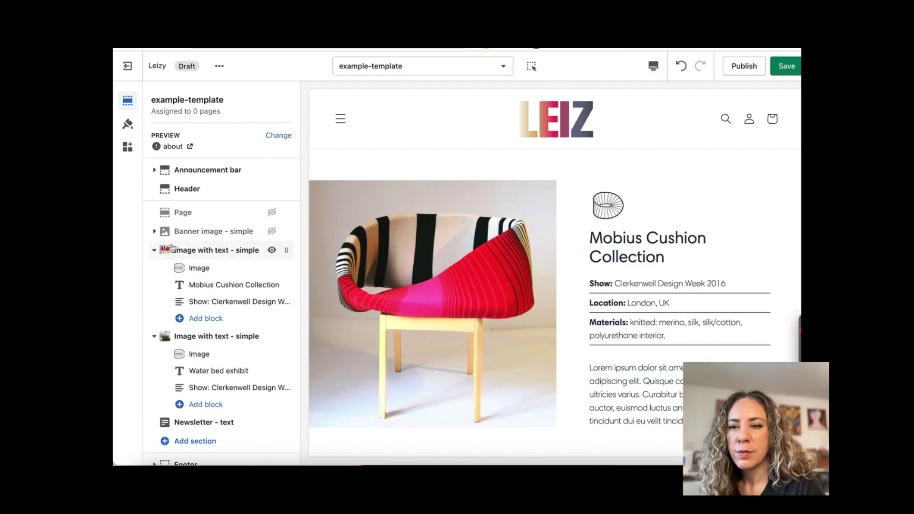
{"action": "left_click", "coordinate": [154, 250]}
{"action": "left_click", "coordinate": [154, 270]}
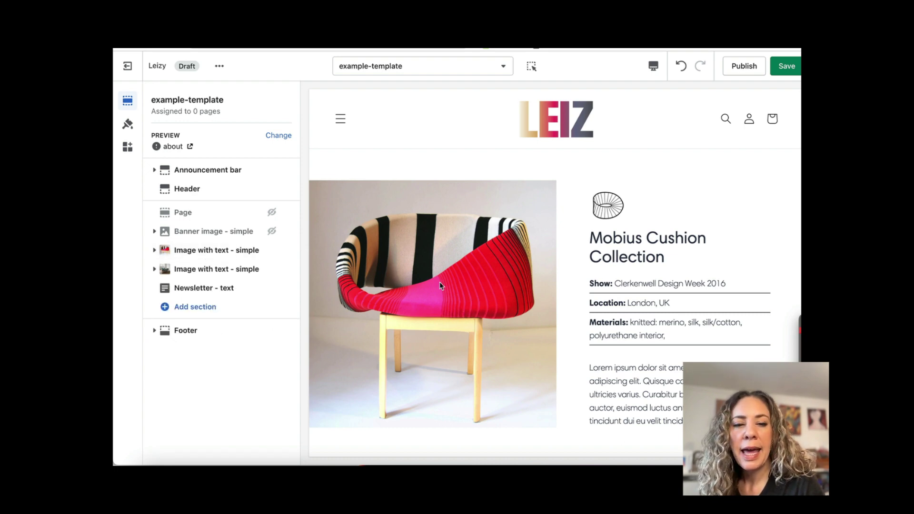
- Add a focal point to the first Image with text - simple section's image, place it just above the chair, and save it
{"action": "left_click", "coordinate": [224, 251]}
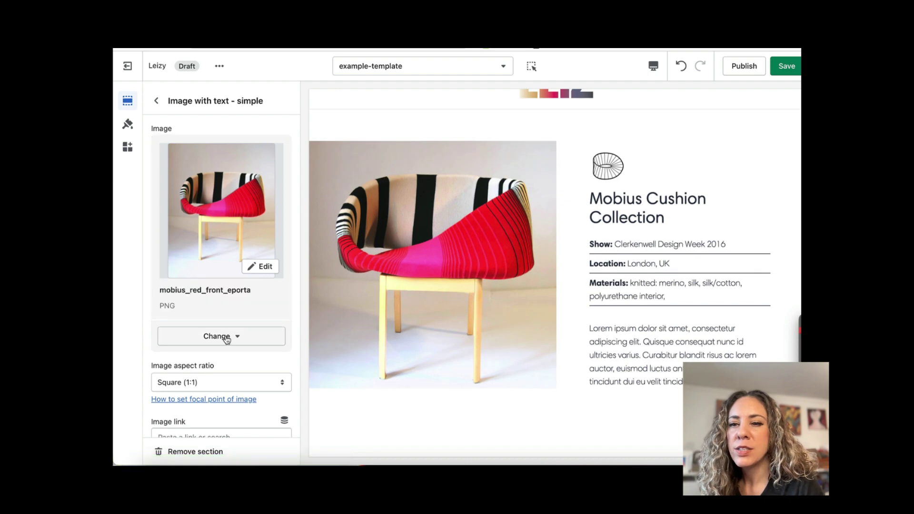
{"action": "left_click", "coordinate": [227, 339]}
{"action": "left_click", "coordinate": [227, 340]}
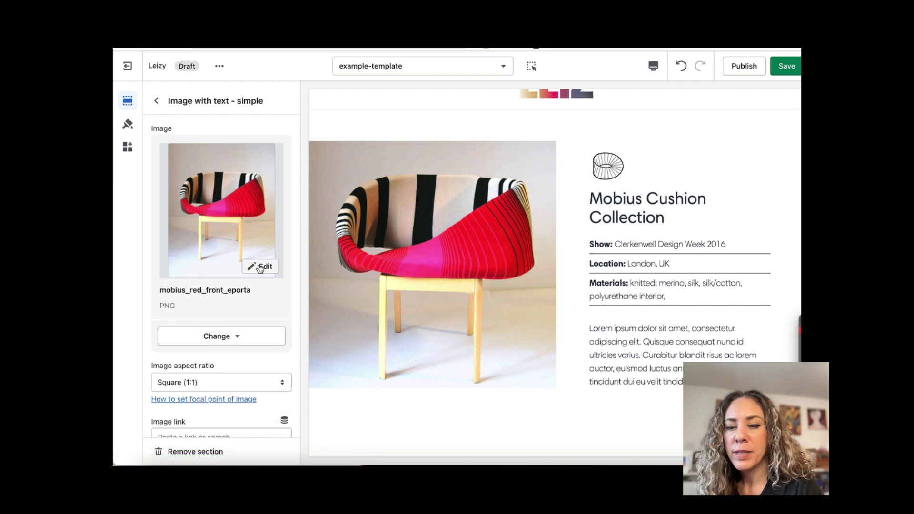
{"action": "left_click", "coordinate": [261, 268]}
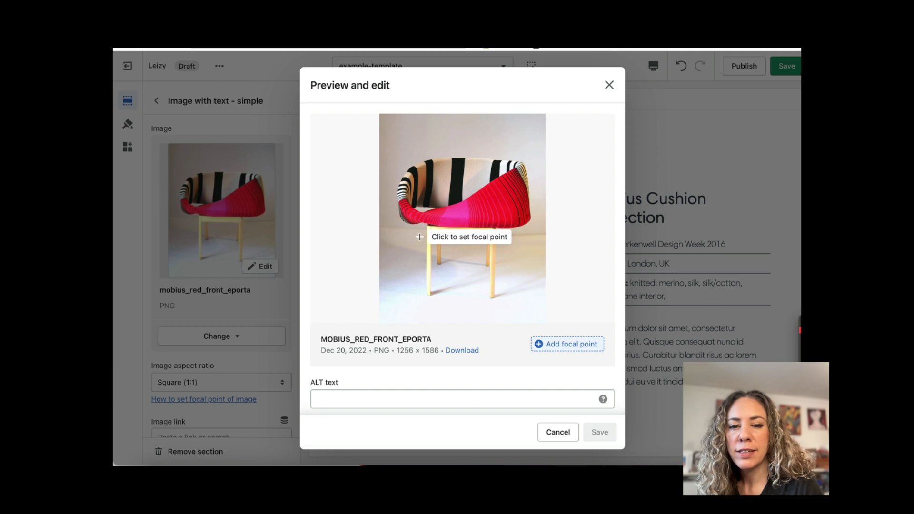
{"action": "scroll", "coordinate": [421, 236], "scroll_direction": "down", "scroll_amount": 1}
{"action": "scroll", "coordinate": [431, 241], "scroll_direction": "up", "scroll_amount": 1}
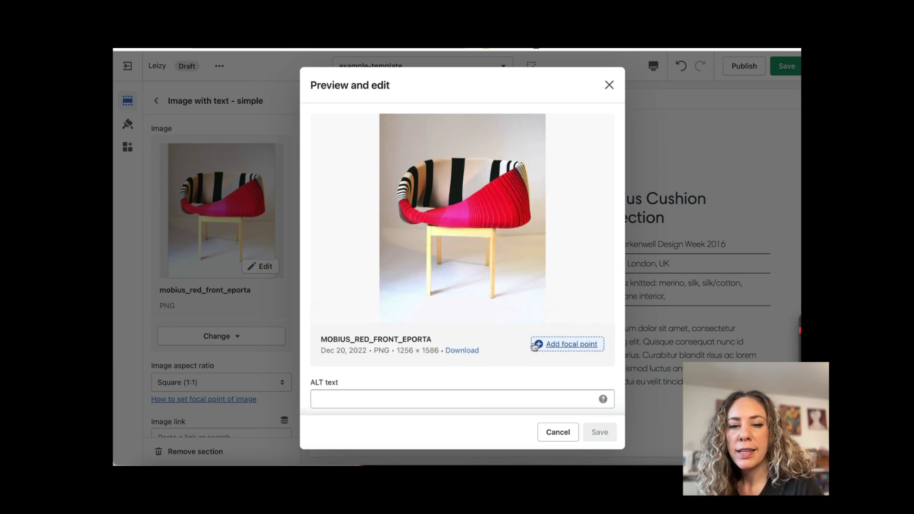
{"action": "left_click", "coordinate": [562, 346]}
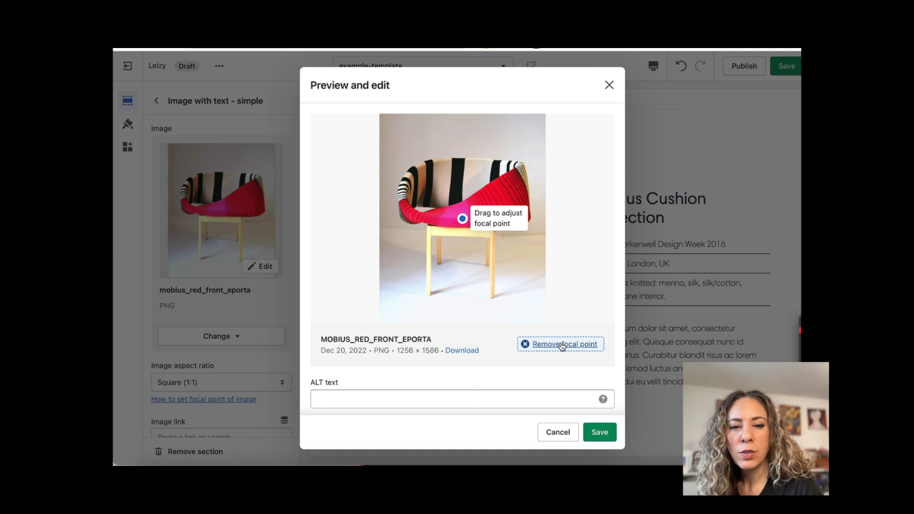
{"action": "left_click_drag", "start_coordinate": [463, 218], "coordinate": [463, 137]}
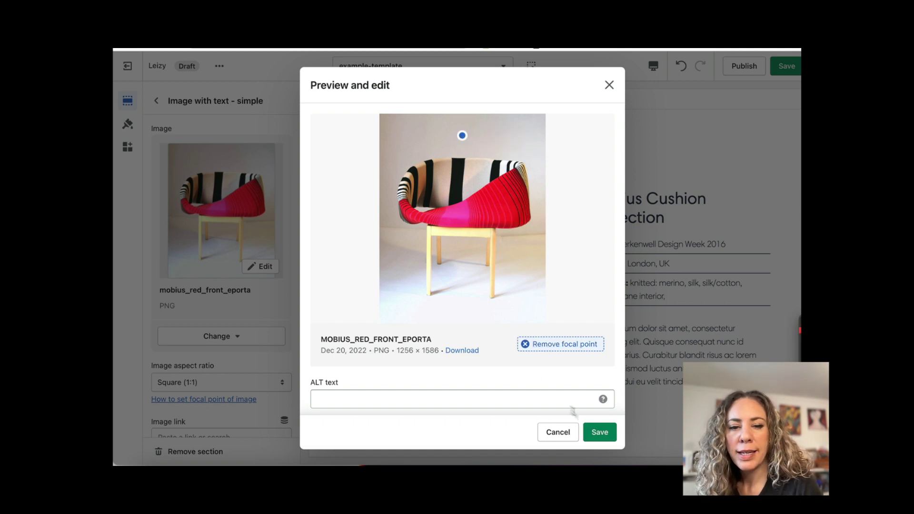
{"action": "left_click", "coordinate": [599, 432]}
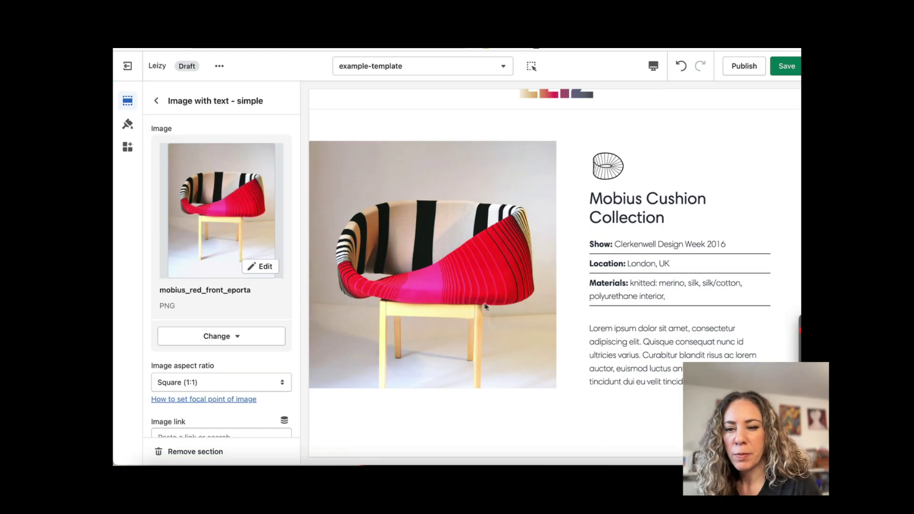
- Move the chair image's focal point onto the top of the backrest, save it, and adjust the Water bed exhibit image's focal point
{"action": "scroll", "coordinate": [219, 348], "scroll_direction": "down", "scroll_amount": 5}
{"action": "scroll", "coordinate": [248, 348], "scroll_direction": "up", "scroll_amount": 2}
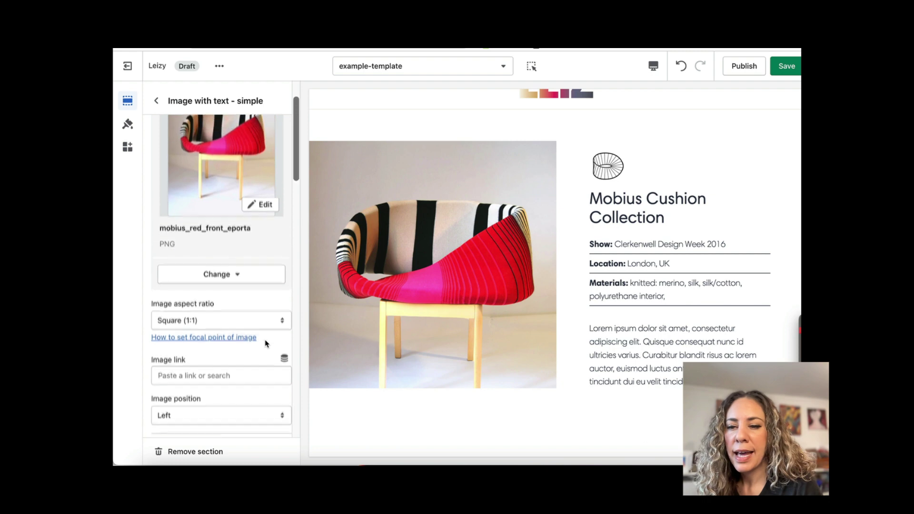
{"action": "scroll", "coordinate": [266, 344], "scroll_direction": "up", "scroll_amount": 3}
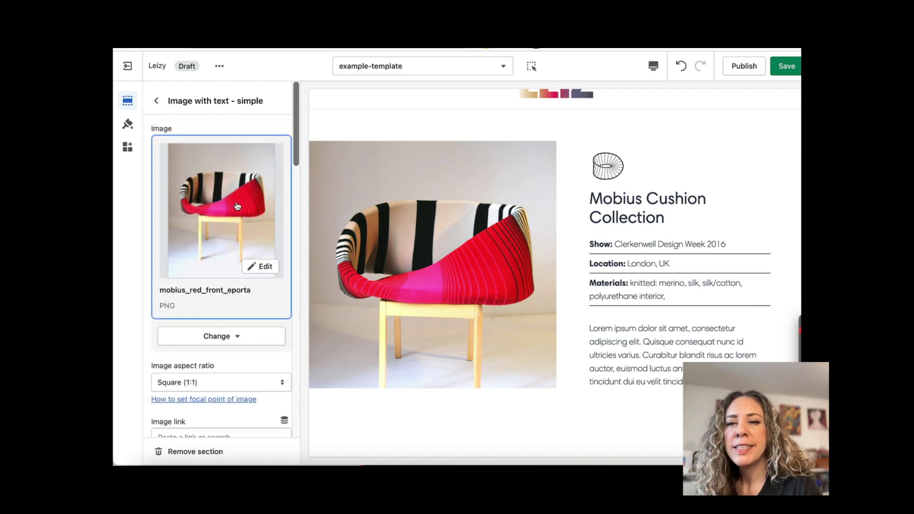
{"action": "left_click", "coordinate": [261, 266]}
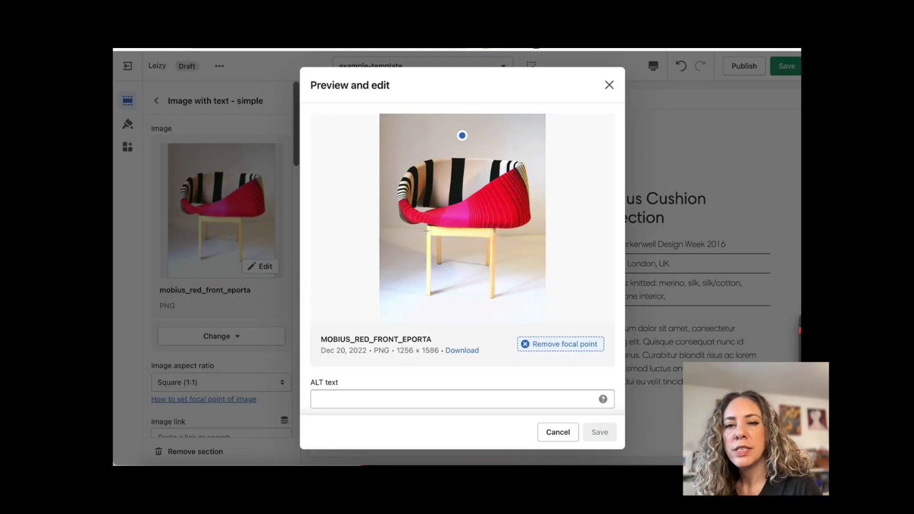
{"action": "left_click", "coordinate": [460, 166]}
{"action": "left_click", "coordinate": [599, 432]}
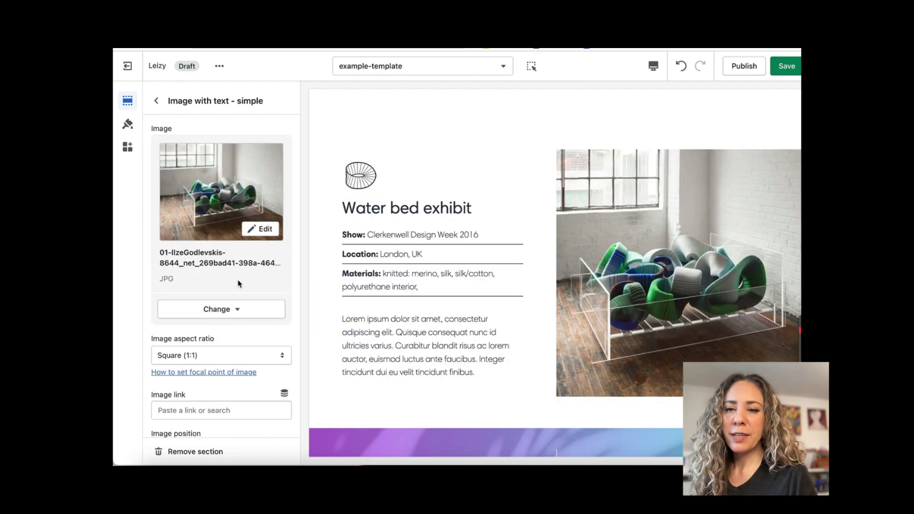
{"action": "left_click", "coordinate": [261, 228]}
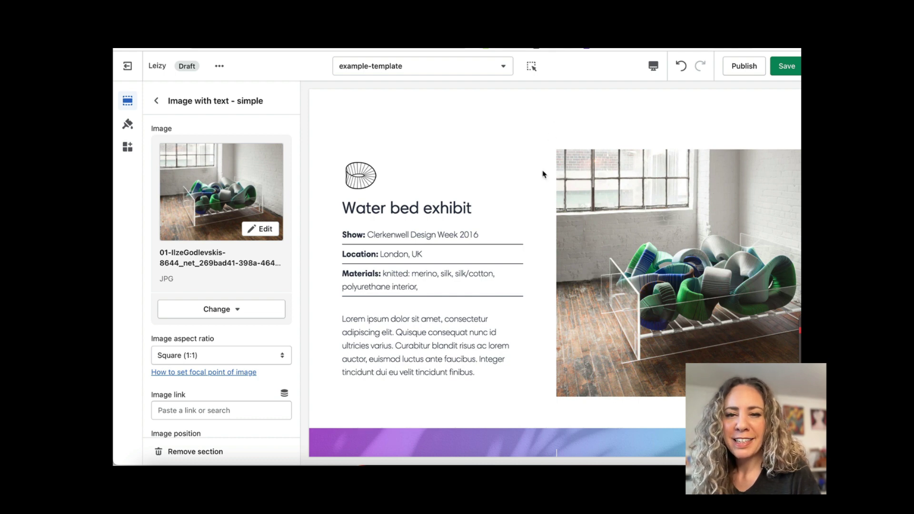
- Apply the purple-to-turquoise linear gradient preset as the Water bed exhibit section's background
{"action": "scroll", "coordinate": [253, 318], "scroll_direction": "down", "scroll_amount": 10}
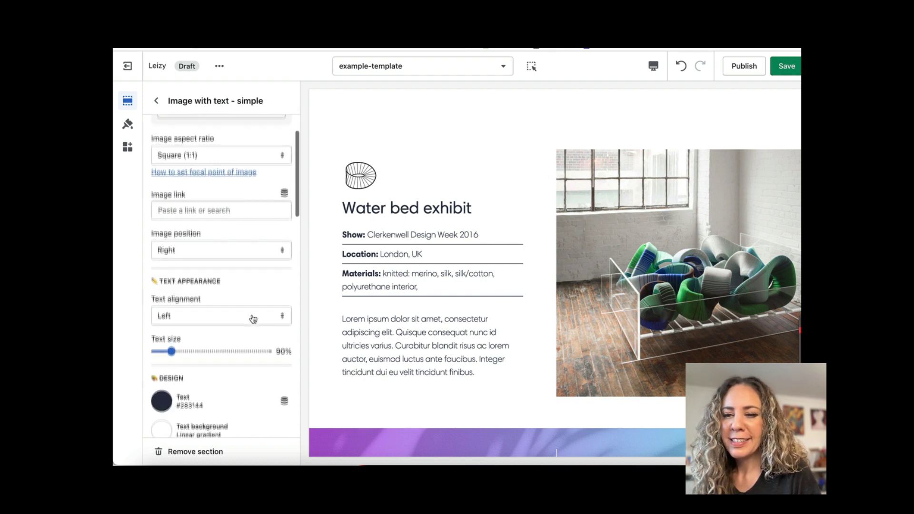
{"action": "left_click", "coordinate": [167, 295]}
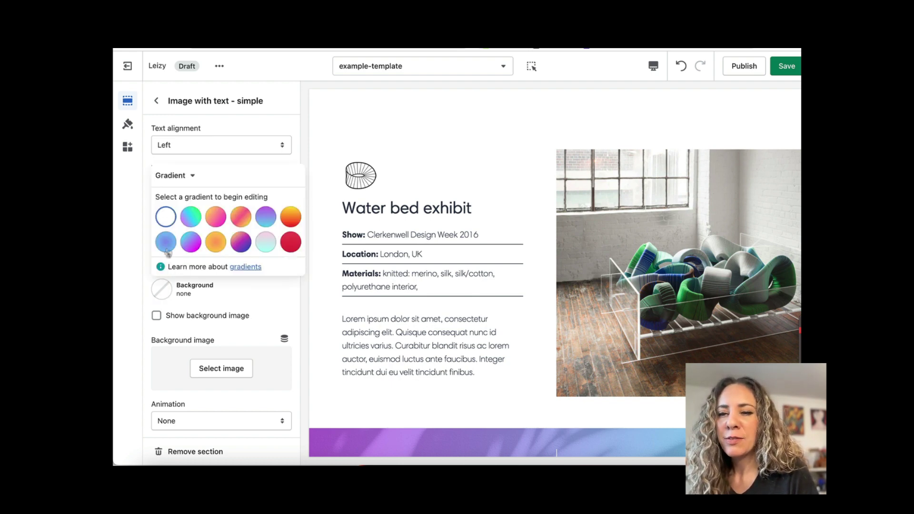
{"action": "left_click", "coordinate": [265, 218]}
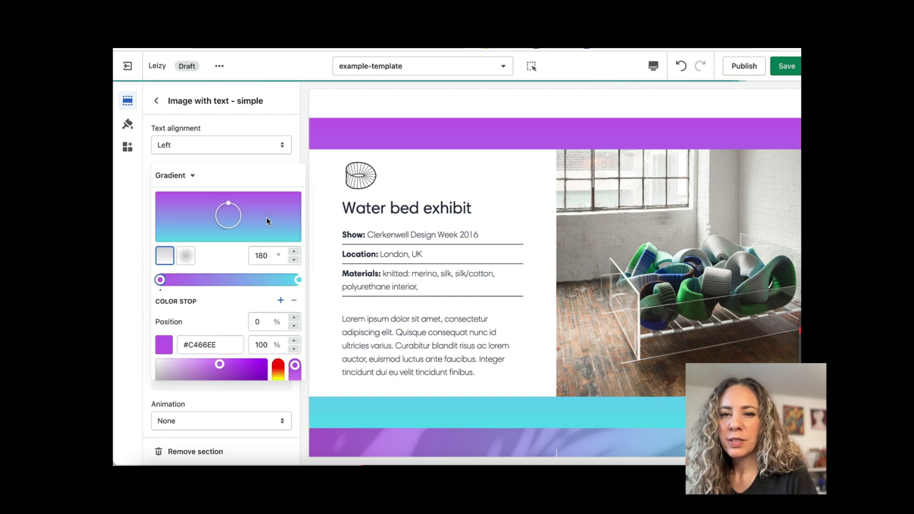
{"action": "left_click", "coordinate": [261, 161]}
- Remove the gradient from the Water bed exhibit section's text background
{"action": "left_click", "coordinate": [172, 258]}
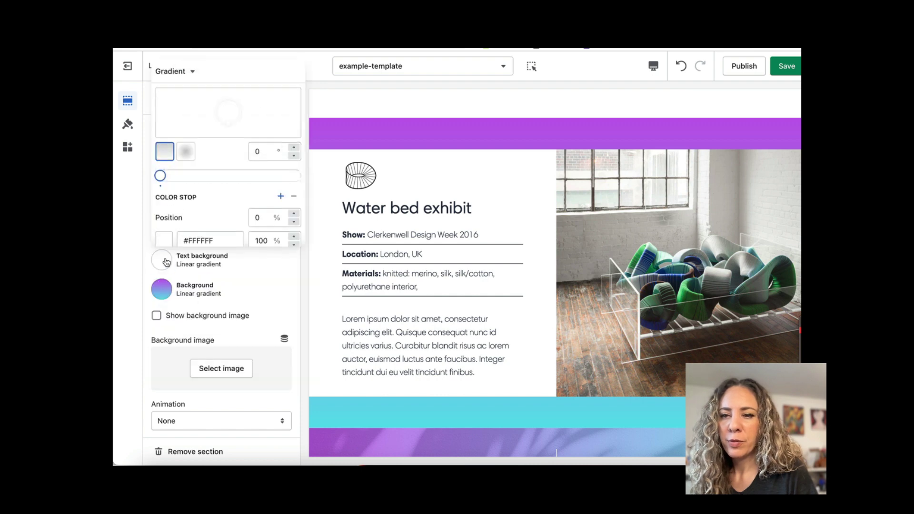
{"action": "left_click", "coordinate": [217, 211]}
{"action": "left_click", "coordinate": [220, 235]}
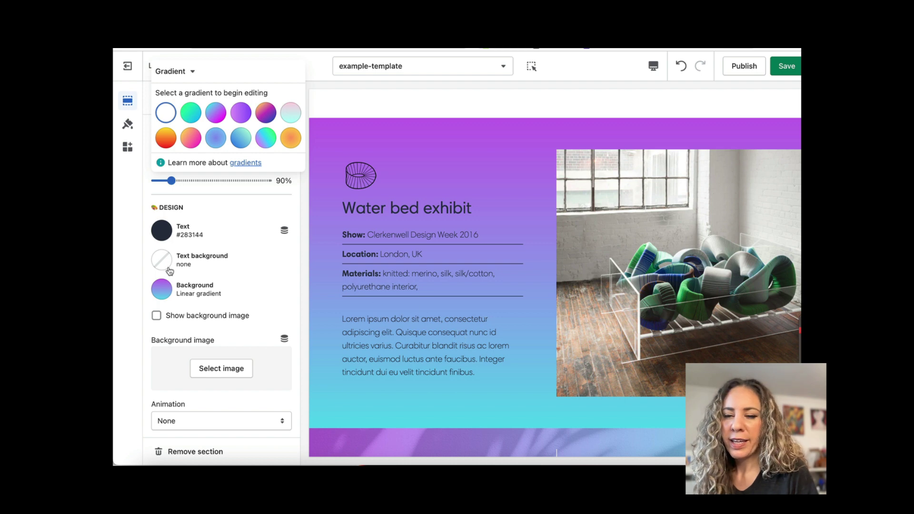
{"action": "left_click", "coordinate": [246, 270]}
- Remove the purple-to-turquoise gradient from the section's background
{"action": "left_click", "coordinate": [165, 296]}
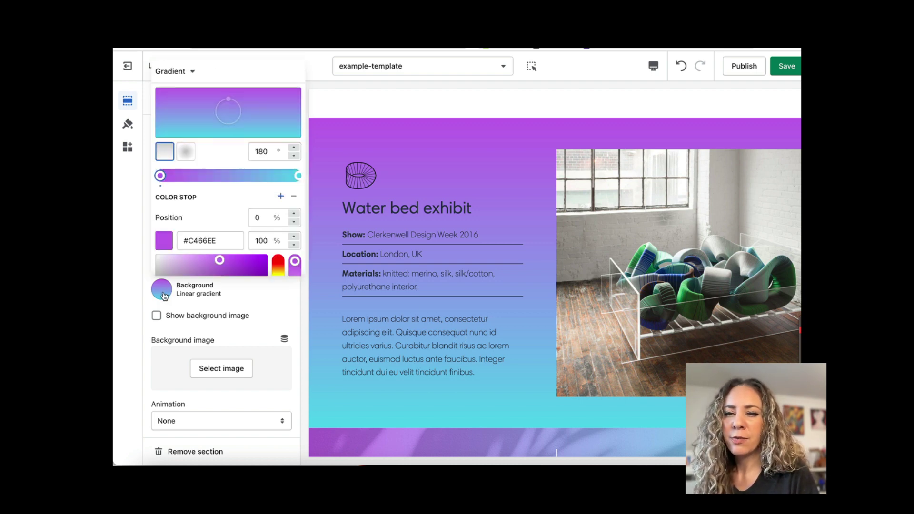
{"action": "scroll", "coordinate": [219, 209], "scroll_direction": "down", "scroll_amount": 5}
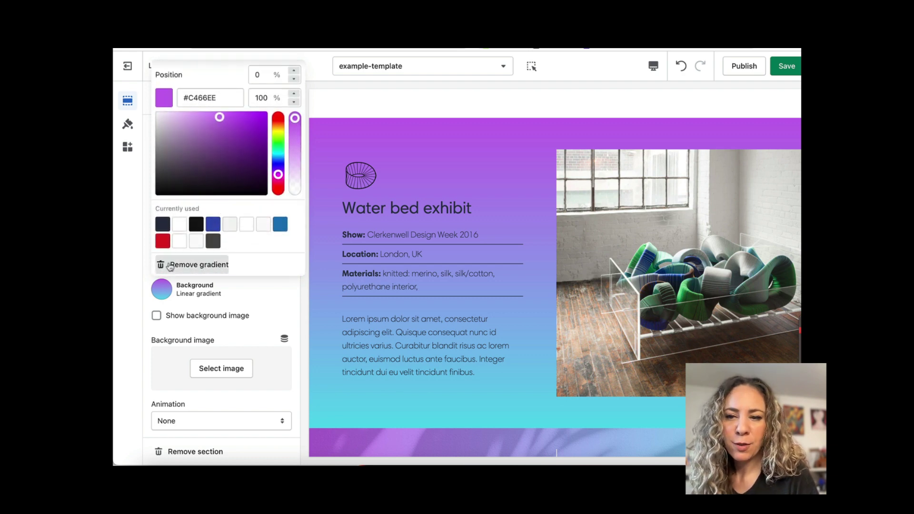
{"action": "left_click", "coordinate": [187, 265]}
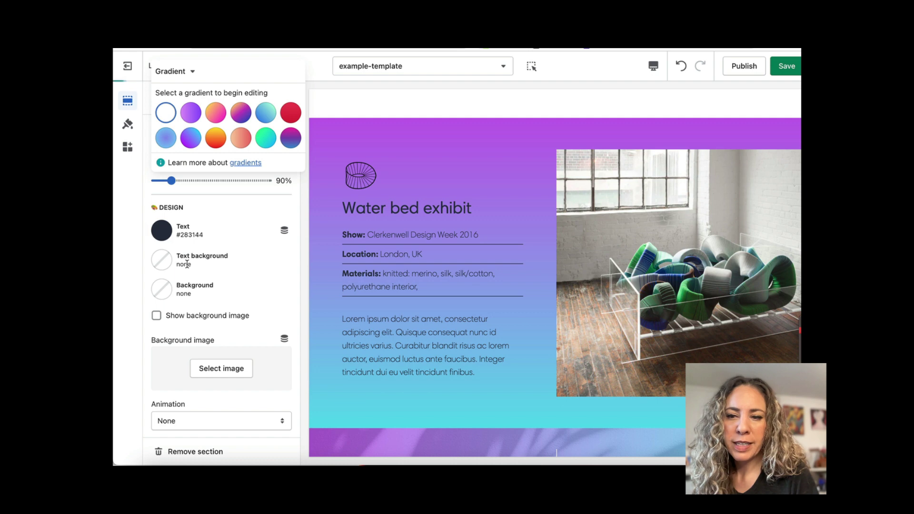
{"action": "left_click", "coordinate": [325, 270]}
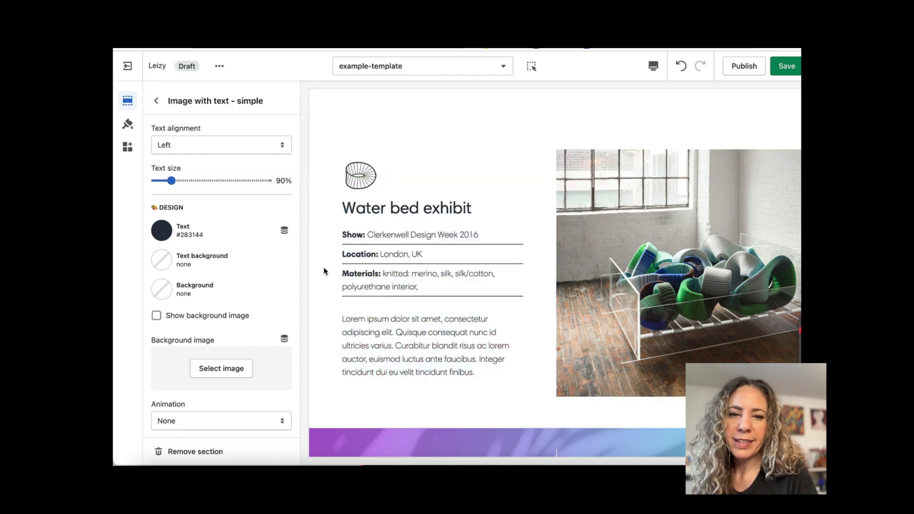
- Apply the coral-and-pink gradient preset as the section's background and change its first color stop to #EED1CD
{"action": "left_click", "coordinate": [163, 290]}
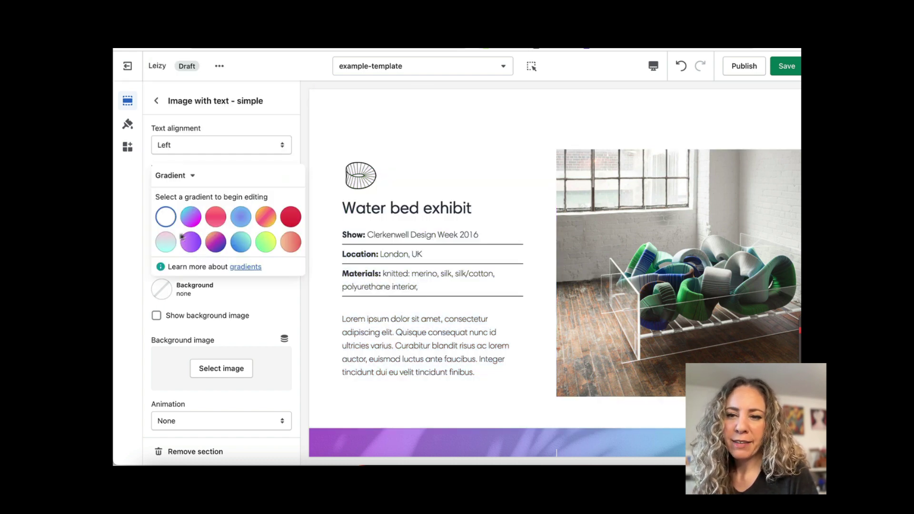
{"action": "left_click", "coordinate": [216, 216]}
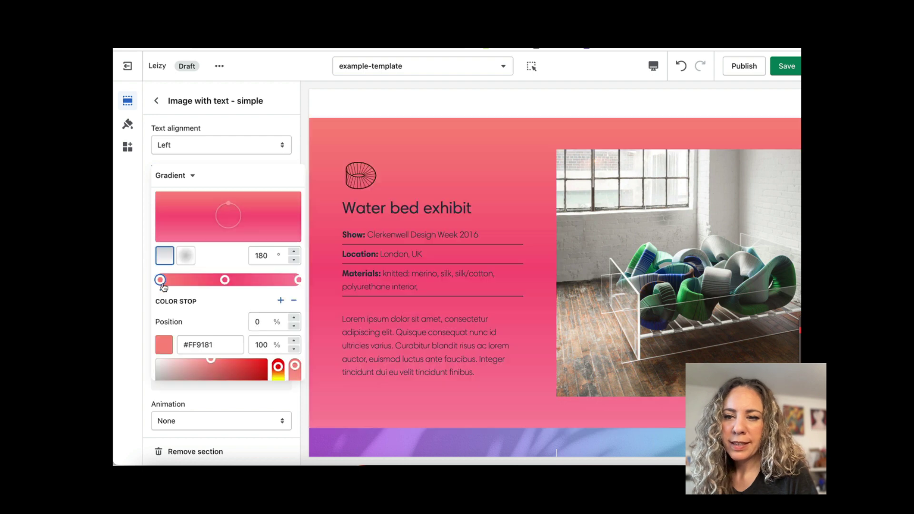
{"action": "scroll", "coordinate": [211, 333], "scroll_direction": "down", "scroll_amount": 2}
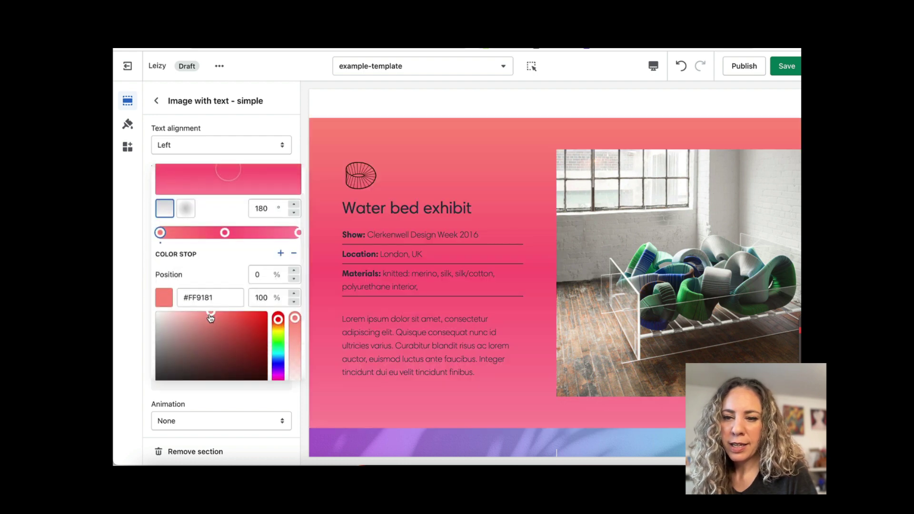
{"action": "left_click_drag", "start_coordinate": [211, 319], "coordinate": [171, 318]}
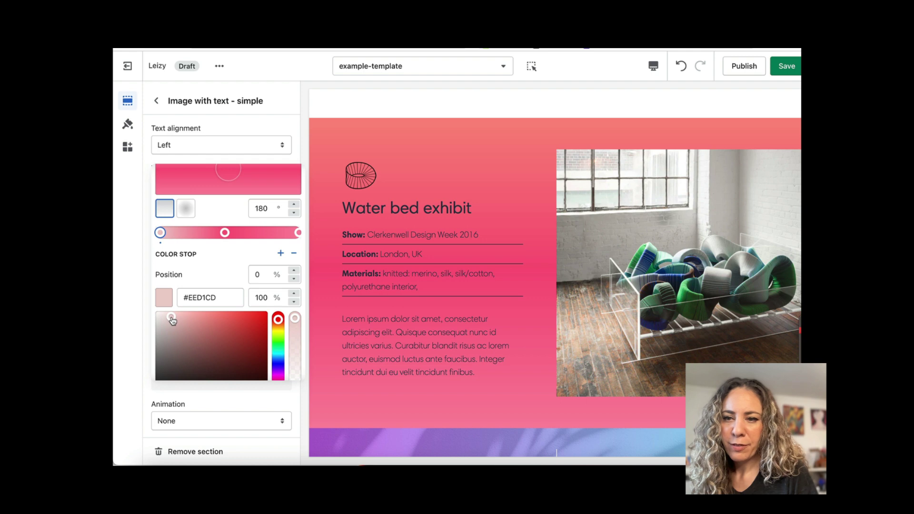
- Set the background gradient's last color stop to #FFC68C at 81% opacity and rotate the gradient to 124 degrees
{"action": "left_click", "coordinate": [297, 235]}
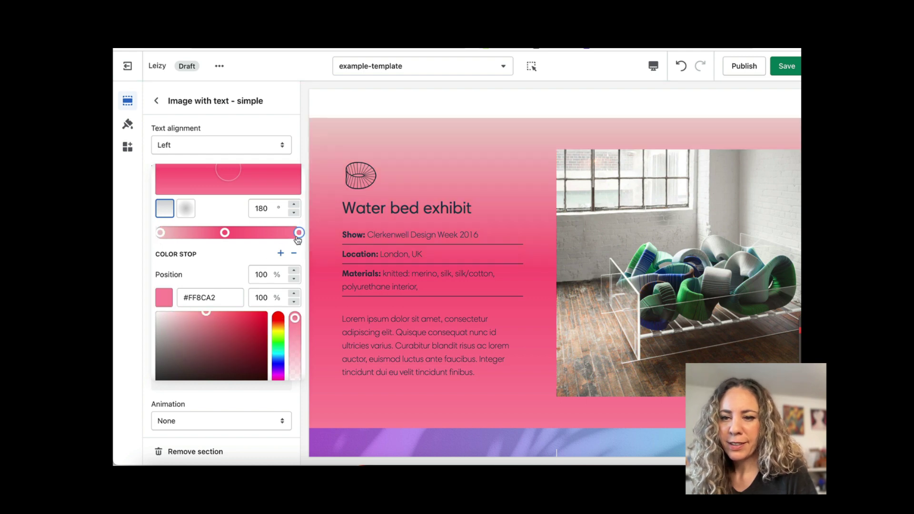
{"action": "left_click", "coordinate": [277, 327]}
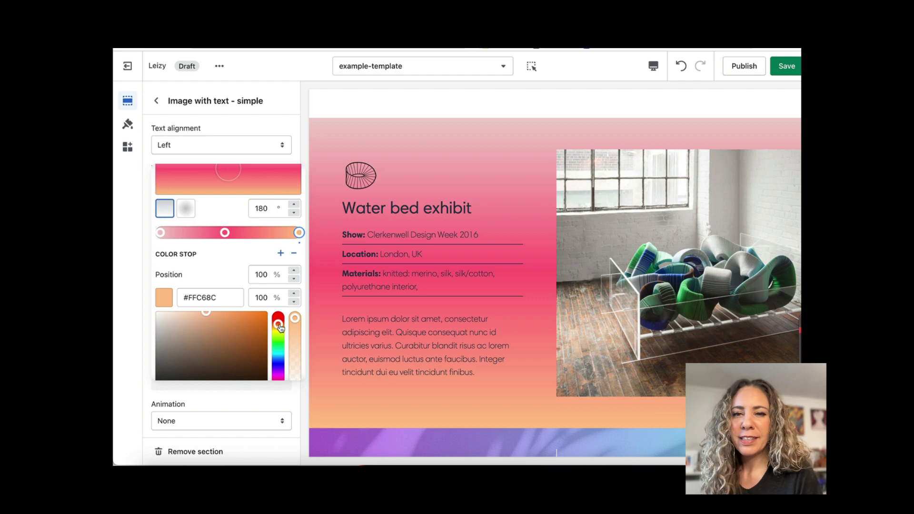
{"action": "scroll", "coordinate": [241, 259], "scroll_direction": "up", "scroll_amount": 2}
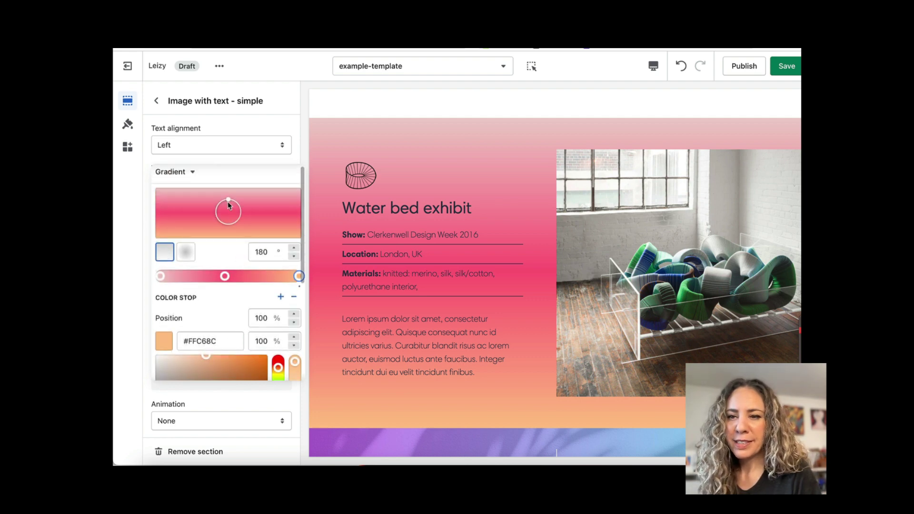
{"action": "left_click_drag", "start_coordinate": [227, 202], "coordinate": [219, 204]}
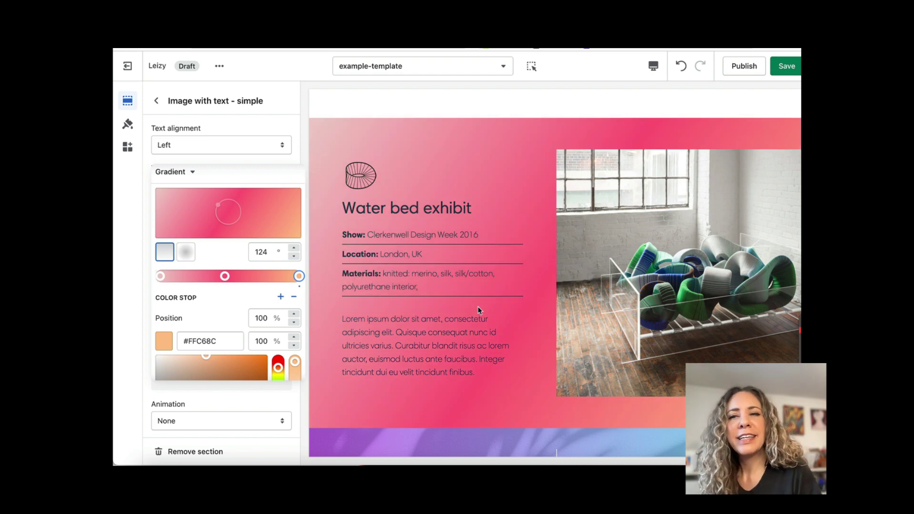
{"action": "scroll", "coordinate": [300, 342], "scroll_direction": "down", "scroll_amount": 3}
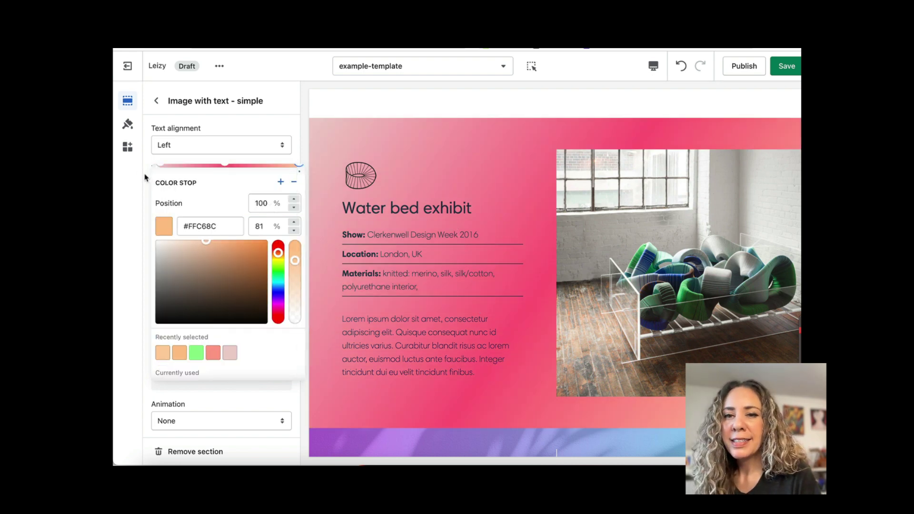
{"action": "left_click", "coordinate": [144, 191]}
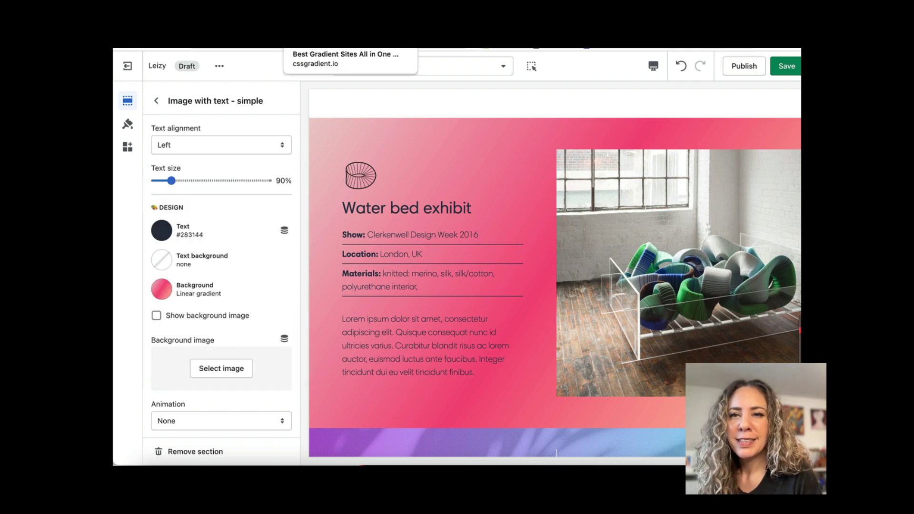
- Switch to the cssgradient.io Gradient Backgrounds page and copy the CSS of Grabient's green-to-yellow 45° gradient
{"action": "left_click", "coordinate": [334, 42]}
{"action": "scroll", "coordinate": [365, 301], "scroll_direction": "down", "scroll_amount": 2}
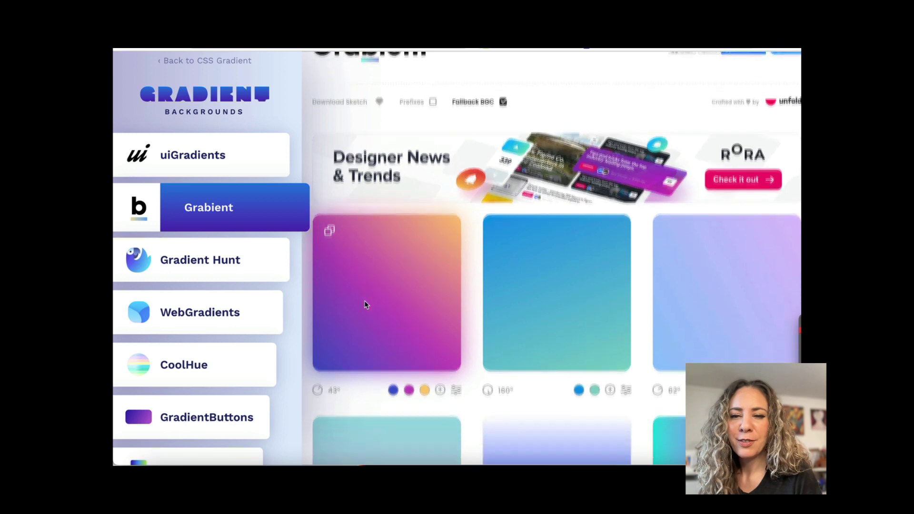
{"action": "scroll", "coordinate": [364, 301], "scroll_direction": "down", "scroll_amount": 5}
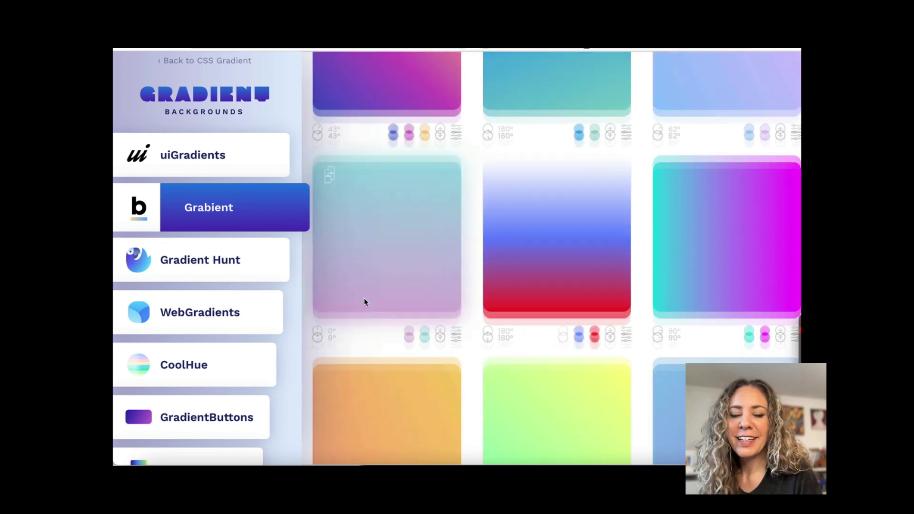
{"action": "scroll", "coordinate": [364, 301], "scroll_direction": "down", "scroll_amount": 4}
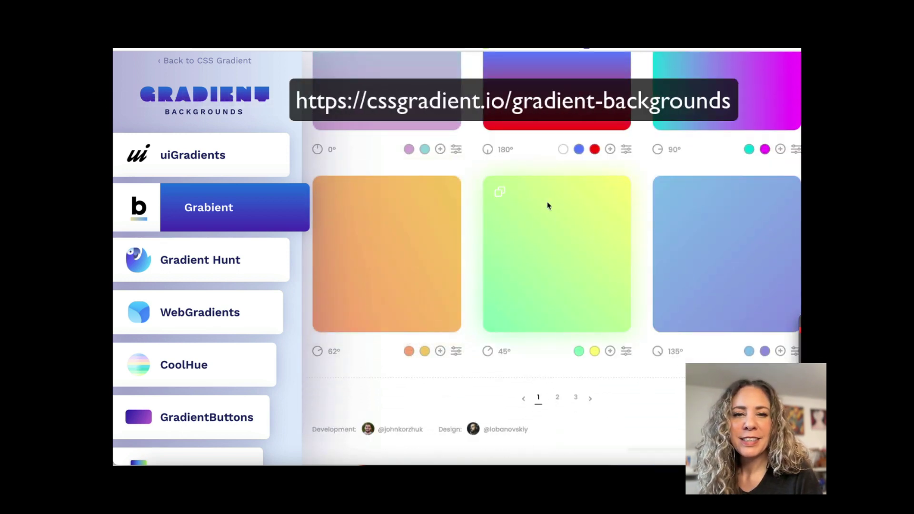
{"action": "left_click", "coordinate": [500, 192]}
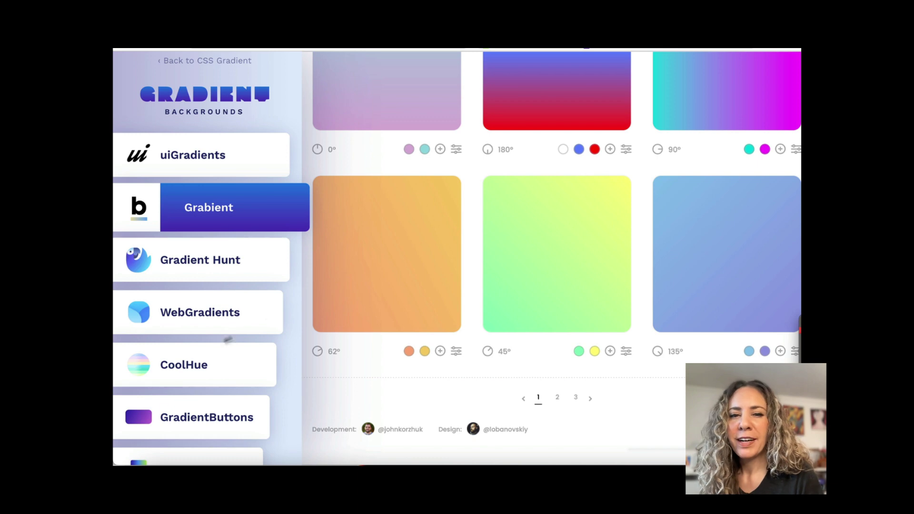
{"action": "mouse_move", "coordinate": [503, 205]}
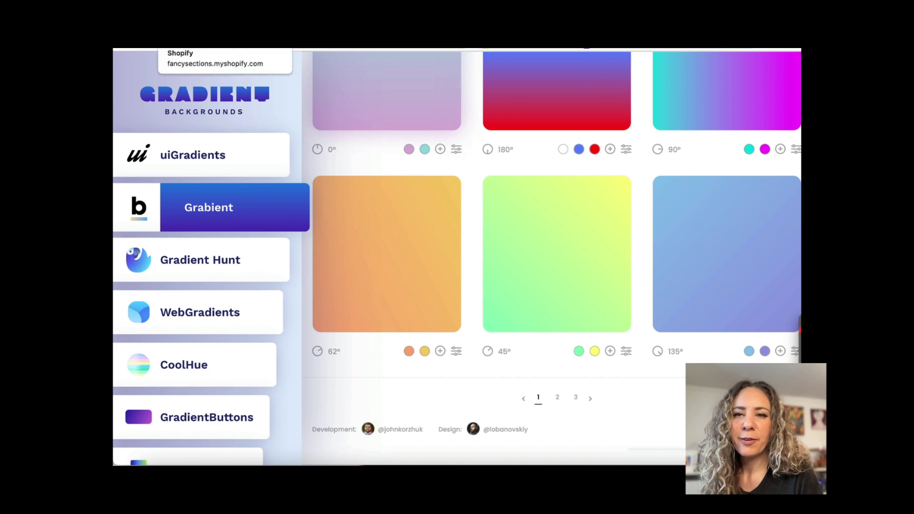
- Back in the Shopify theme editor, replace the section background's CSS code with the copied 45deg #85FFBD to #FFFB7D gradient code
{"action": "left_click", "coordinate": [191, 50]}
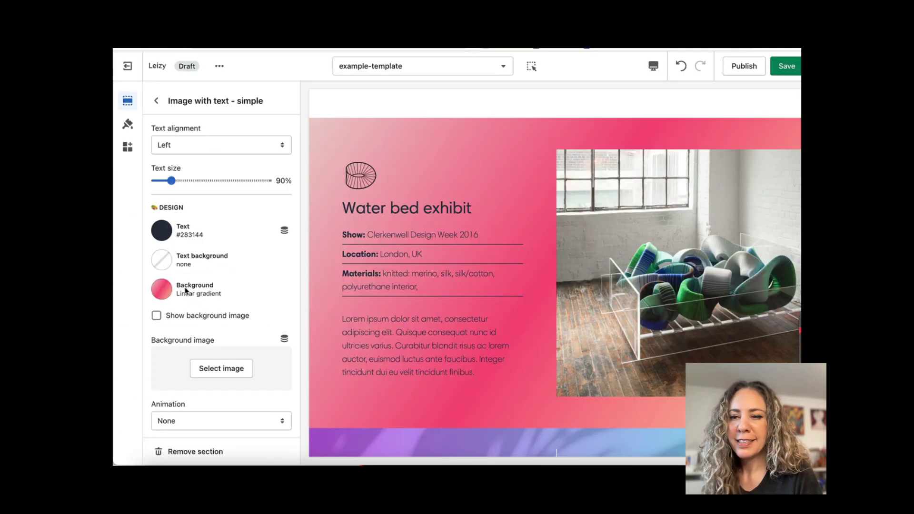
{"action": "left_click", "coordinate": [163, 290]}
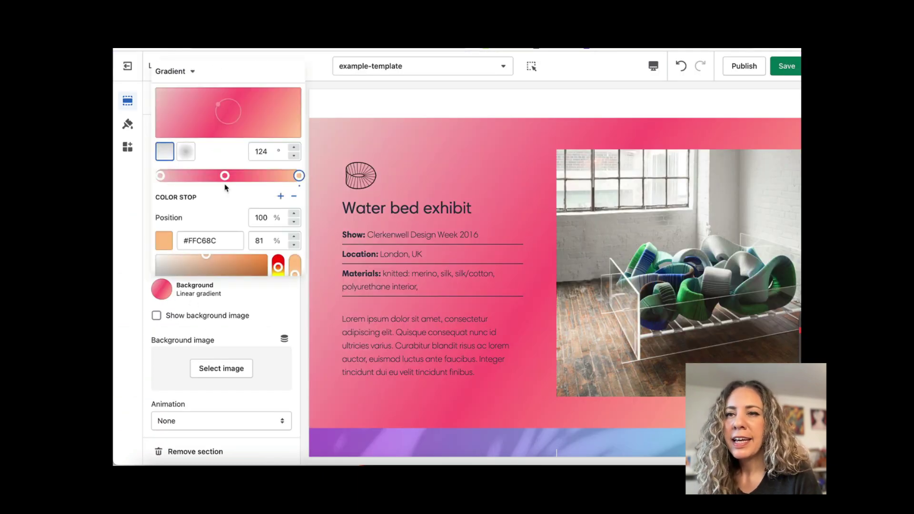
{"action": "left_click", "coordinate": [190, 72]}
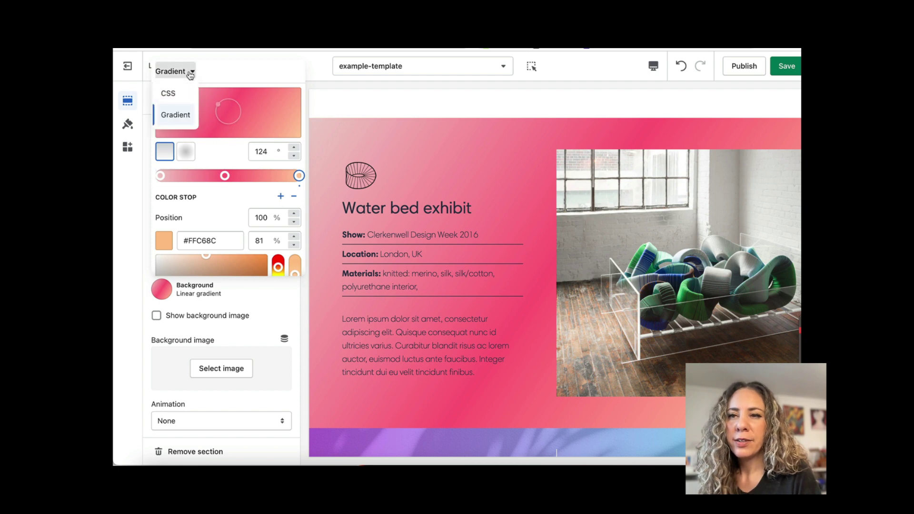
{"action": "left_click", "coordinate": [180, 92]}
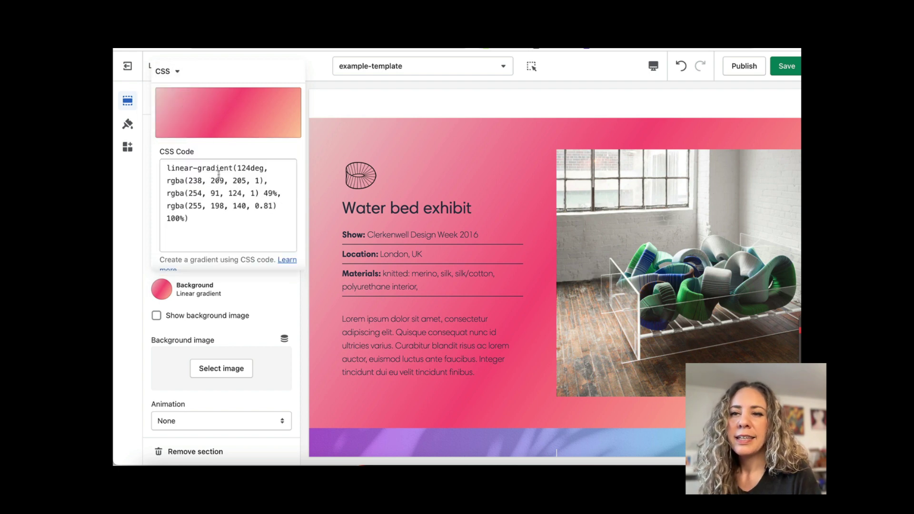
{"action": "left_click_drag", "start_coordinate": [195, 221], "coordinate": [169, 169]}
{"action": "key", "text": "BackSpace"}
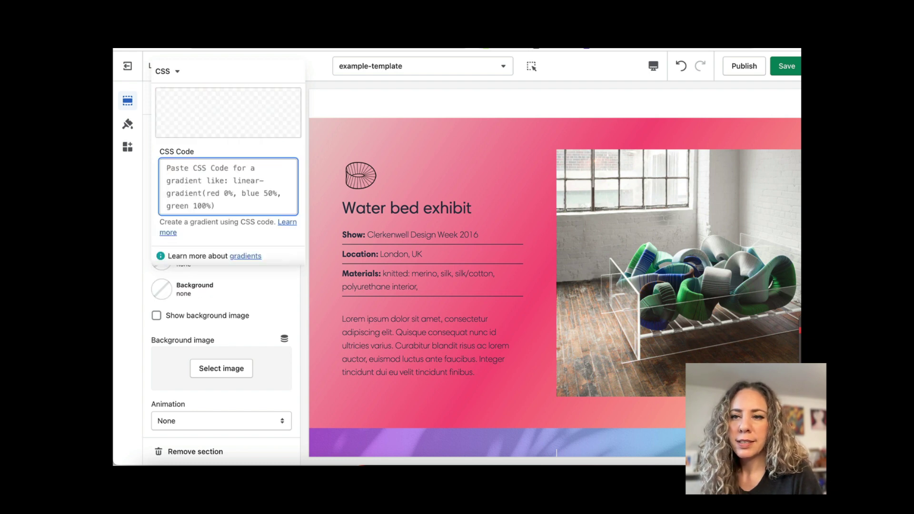
{"action": "key", "text": "ctrl+v"}
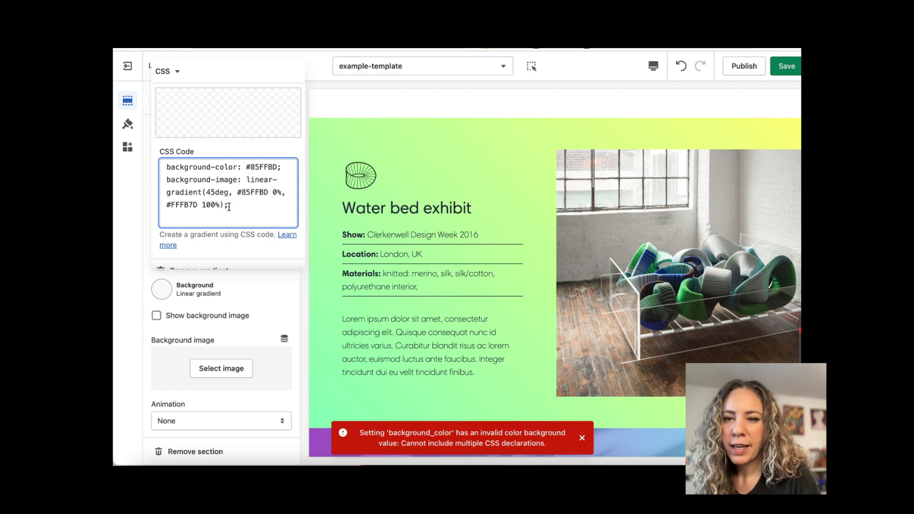
- Trim the background's CSS code to only linear-gradient(45deg, #85FFBD 0%, #FFFB7D 100%), removing the trailing semicolon, background-color declaration and background-image prefix
{"action": "key", "text": "BackSpace"}
{"action": "left_click_drag", "start_coordinate": [246, 179], "coordinate": [160, 174]}
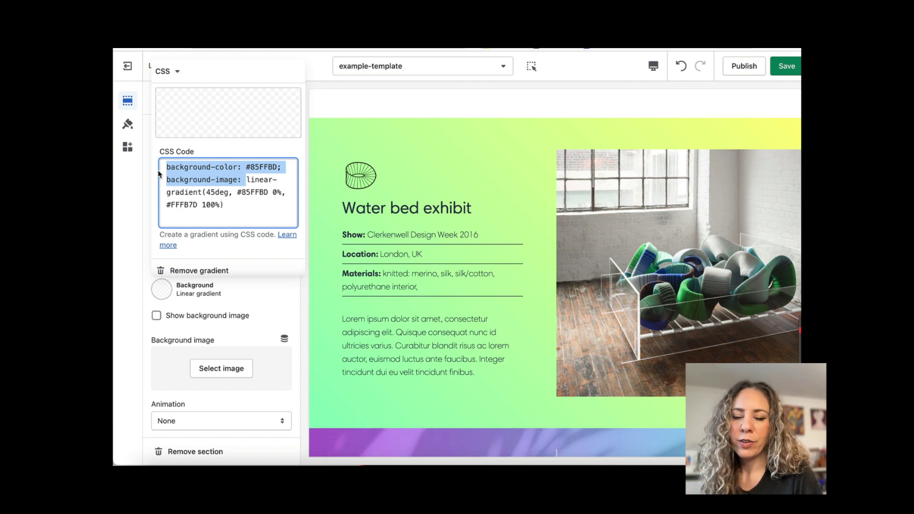
{"action": "key", "text": "BackSpace"}
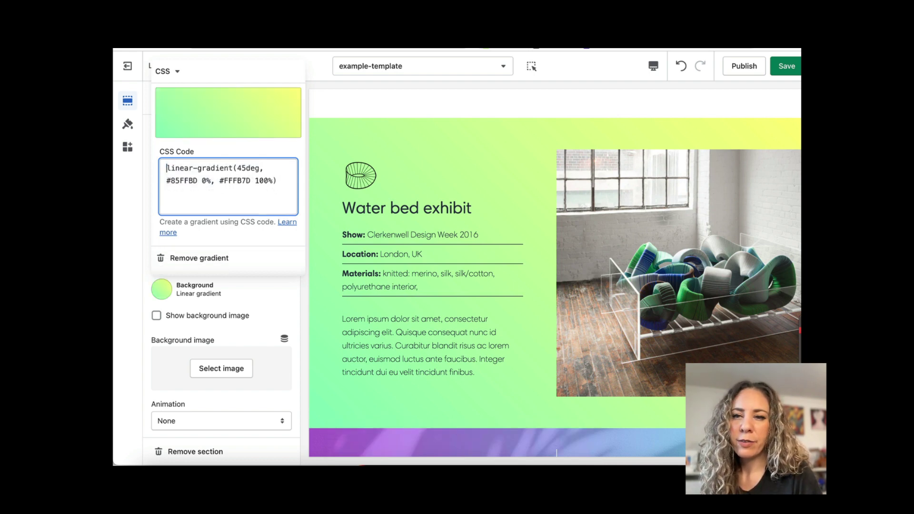
- Switch to the cssgradient.io Gradient Backgrounds page, open the Gradient Hunt collection and copy the CSS of the pink-orange-green gradient
{"action": "left_click", "coordinate": [552, 181]}
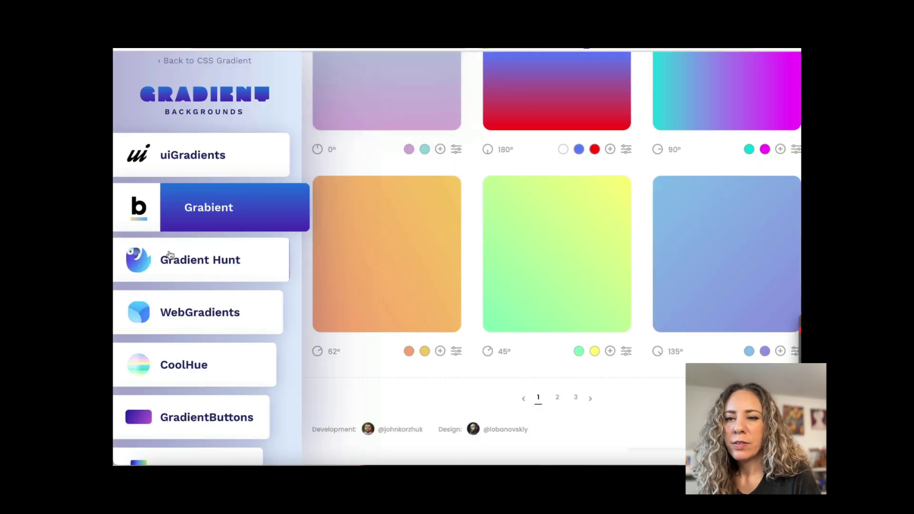
{"action": "left_click", "coordinate": [202, 262]}
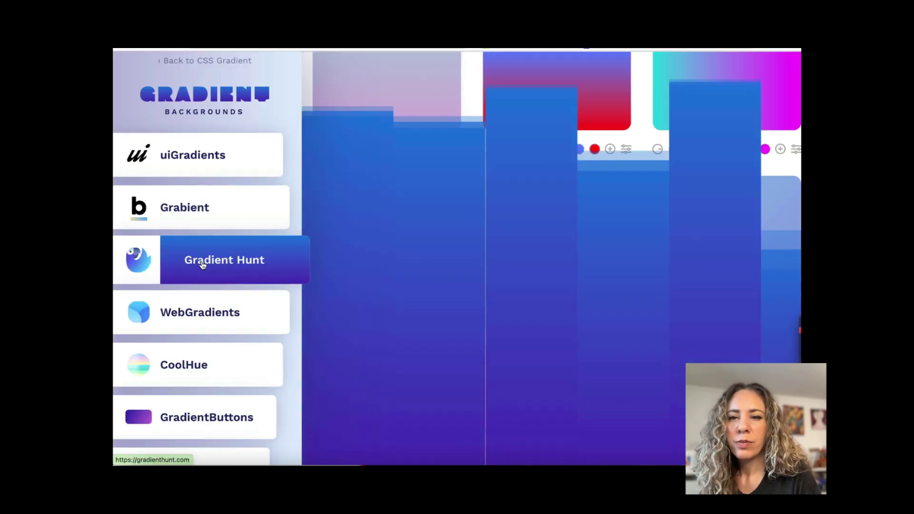
{"action": "scroll", "coordinate": [430, 271], "scroll_direction": "down", "scroll_amount": 3}
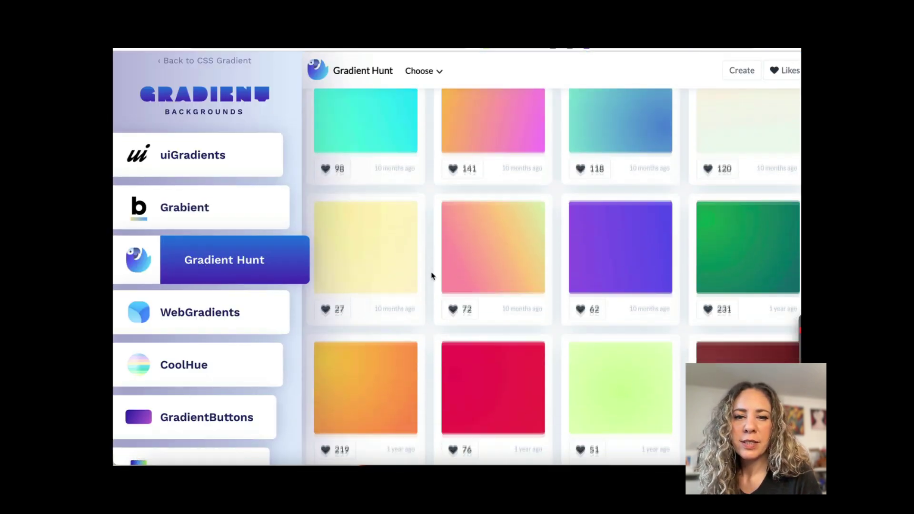
{"action": "left_click", "coordinate": [491, 220]}
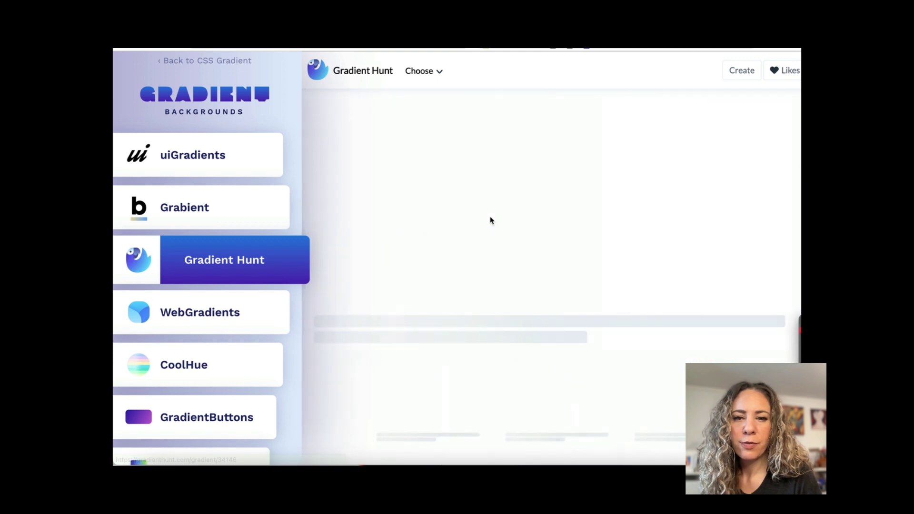
{"action": "left_click", "coordinate": [360, 339]}
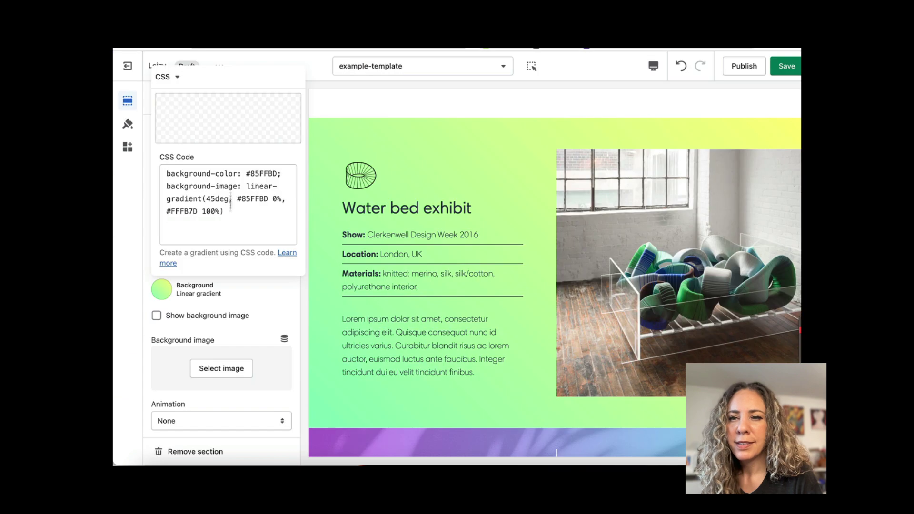
- Back in the Shopify theme editor, replace the background's CSS code with the copied 64.3deg linear gradient, without its background-image prefix
{"action": "left_click_drag", "start_coordinate": [224, 211], "coordinate": [168, 173]}
{"action": "key", "text": "ctrl+v"}
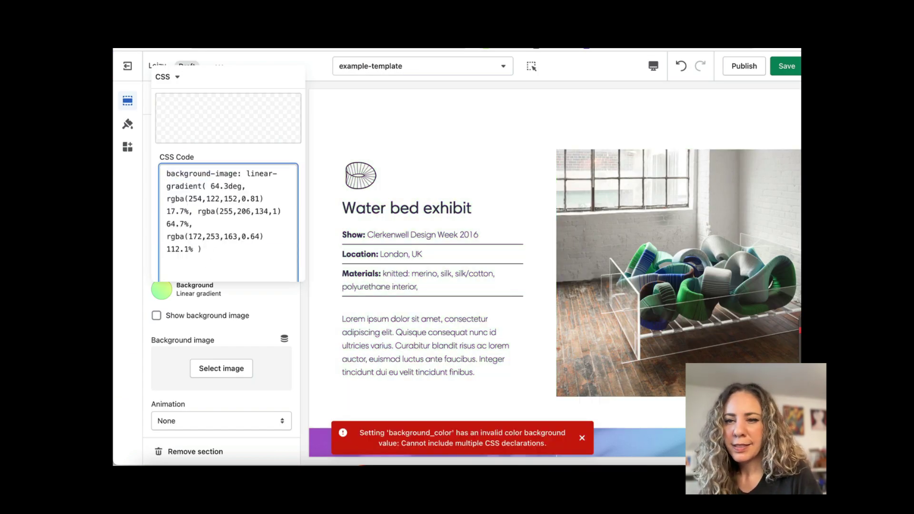
{"action": "left_click_drag", "start_coordinate": [246, 173], "coordinate": [161, 174]}
{"action": "key", "text": "BackSpace"}
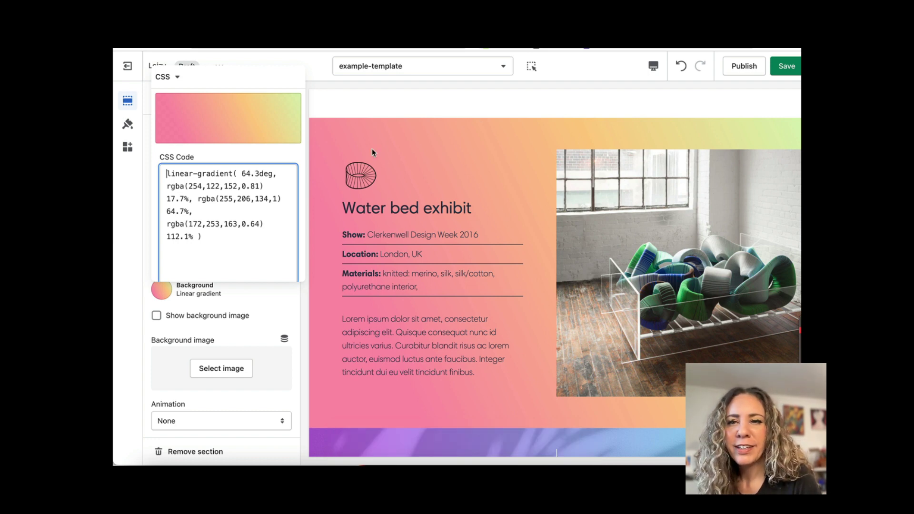
- Reopen the section's background settings in Gradient mode and lower the #FE7A98 color stop's opacity to 68%
{"action": "left_click", "coordinate": [238, 304]}
{"action": "left_click", "coordinate": [238, 303]}
{"action": "left_click", "coordinate": [166, 294]}
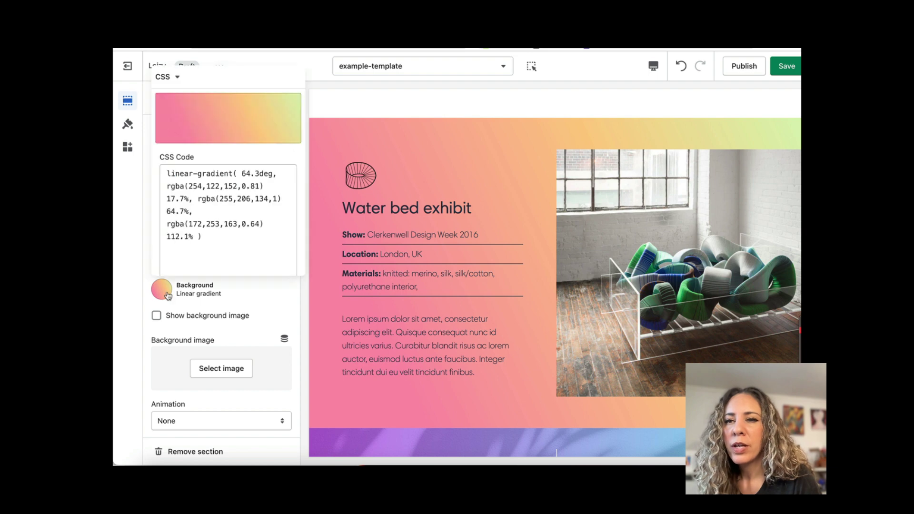
{"action": "left_click", "coordinate": [175, 87]}
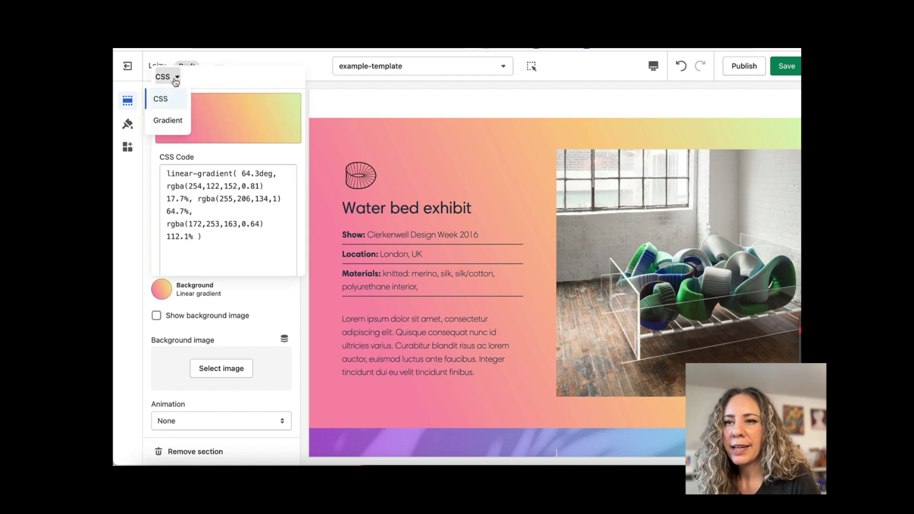
{"action": "left_click", "coordinate": [172, 118]}
{"action": "scroll", "coordinate": [218, 218], "scroll_direction": "down", "scroll_amount": 2}
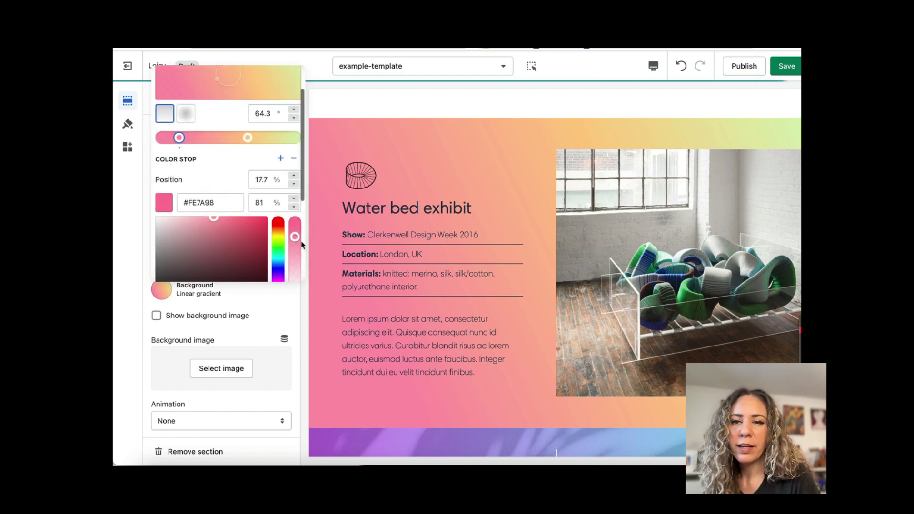
{"action": "mouse_move", "coordinate": [294, 235]}
{"action": "left_mouse_down"}
{"action": "mouse_move", "coordinate": [294, 258]}
{"action": "mouse_move", "coordinate": [294, 249]}
{"action": "left_mouse_up"}
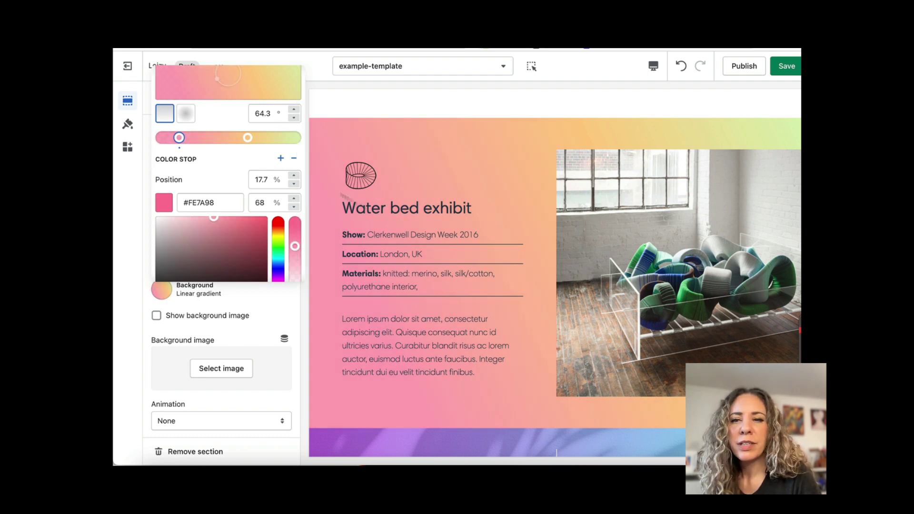
{"action": "scroll", "coordinate": [244, 150], "scroll_direction": "up", "scroll_amount": 2}
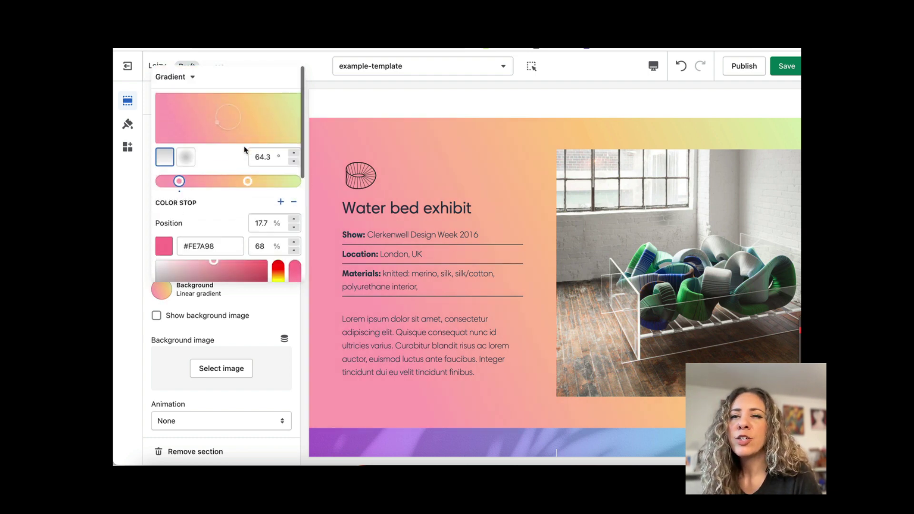
- Replace the background's gradient CSS code with the solid hex color #bada55, then close and reopen the background settings
{"action": "left_click", "coordinate": [174, 77]}
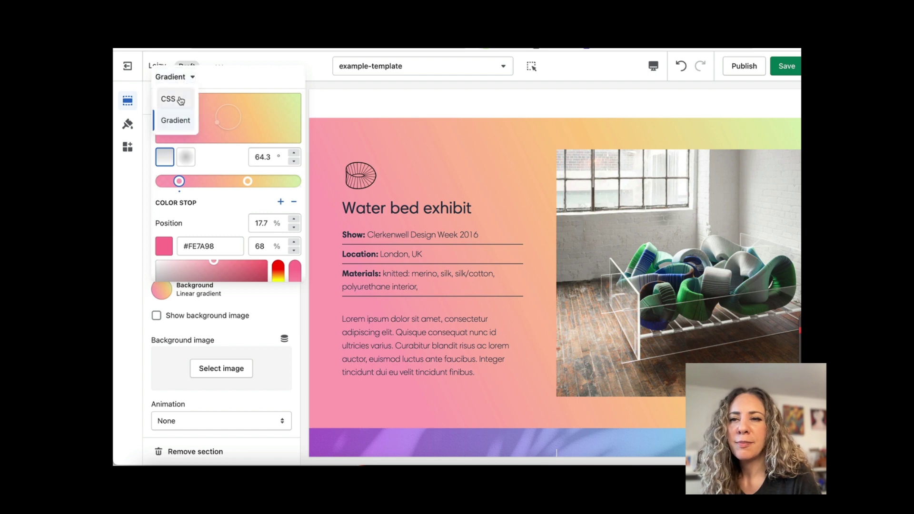
{"action": "left_click", "coordinate": [181, 97]}
{"action": "left_click_drag", "start_coordinate": [247, 225], "coordinate": [166, 174]}
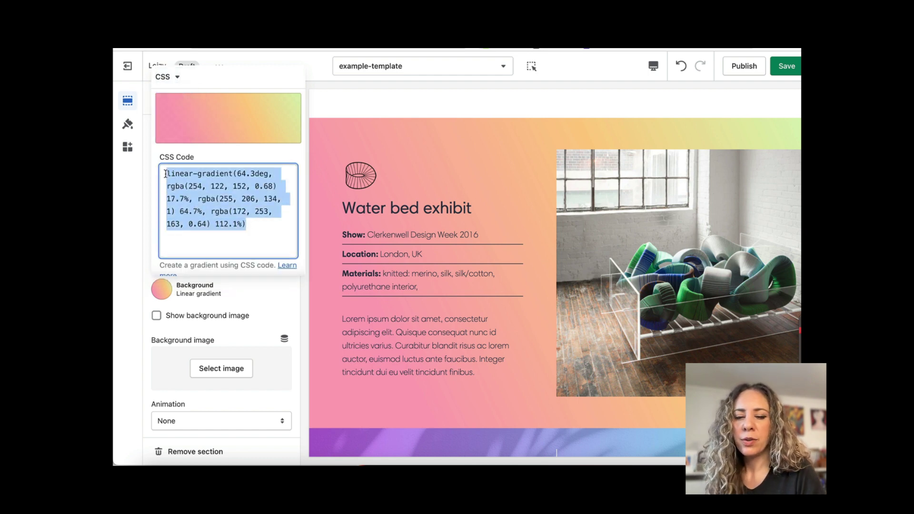
{"action": "type", "text": "#bad"}
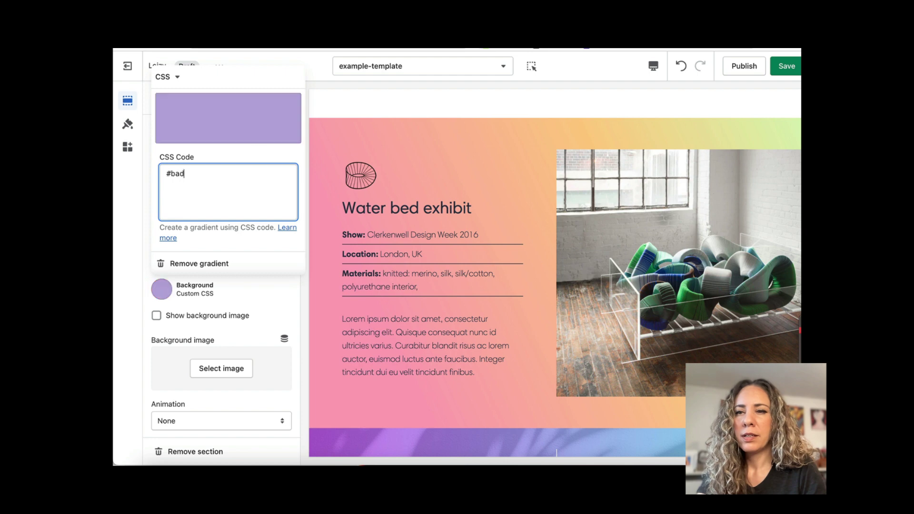
{"action": "type", "text": "a55"}
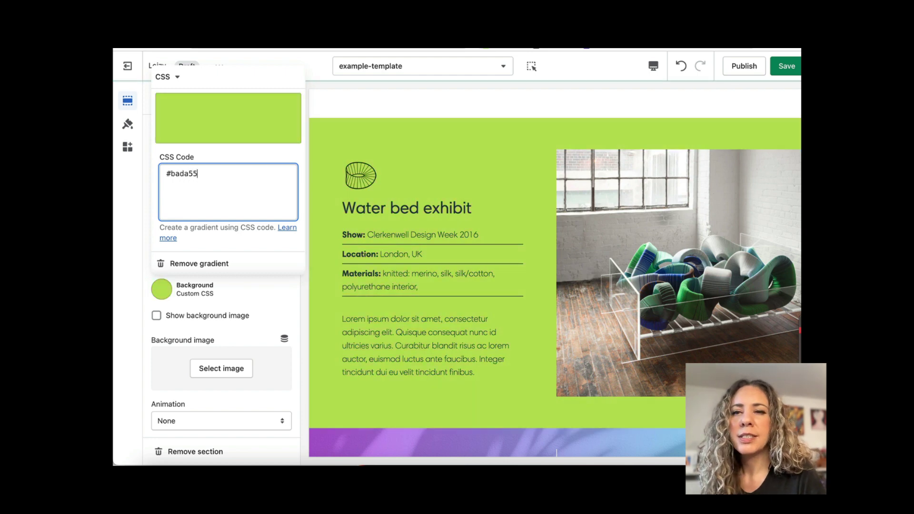
{"action": "left_click", "coordinate": [161, 299]}
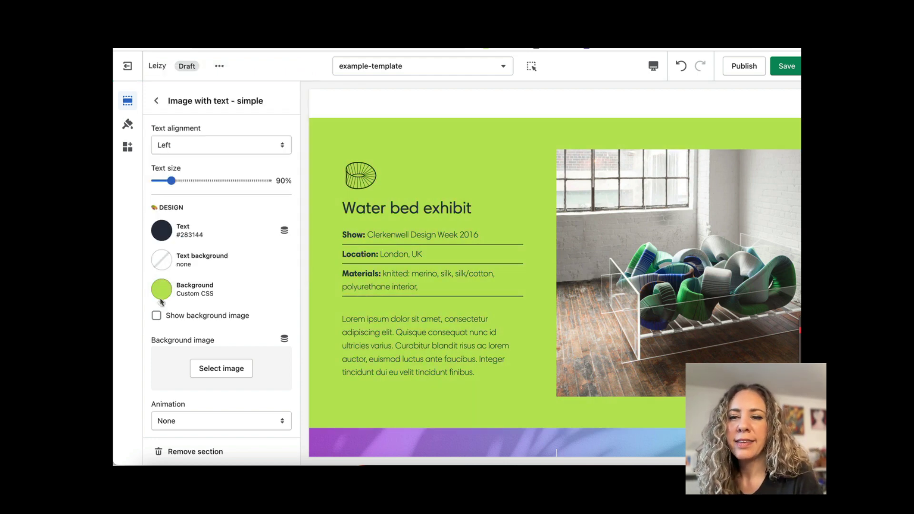
{"action": "left_click", "coordinate": [161, 299]}
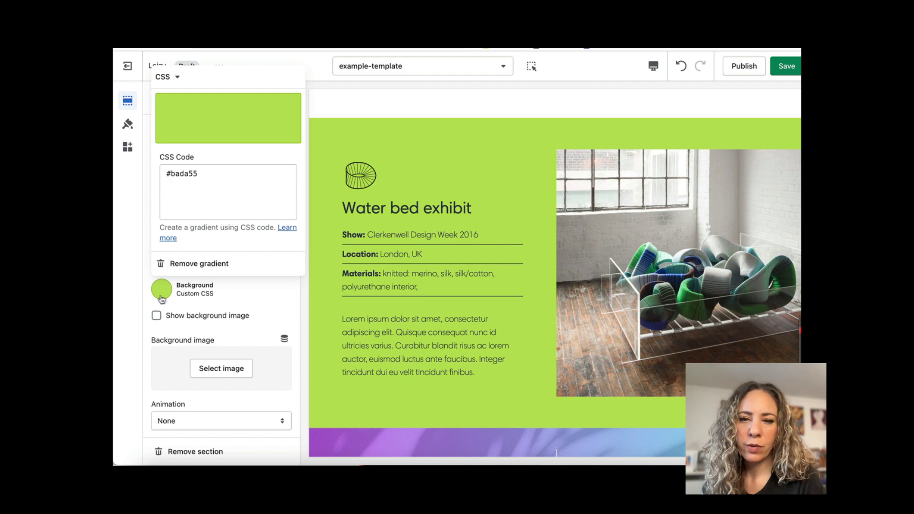
{"action": "left_click", "coordinate": [243, 290]}
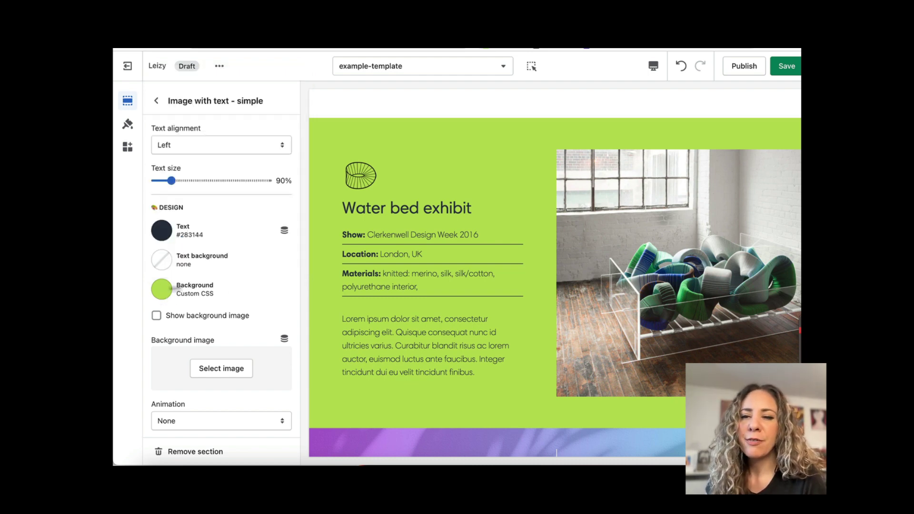
{"action": "left_click", "coordinate": [160, 291]}
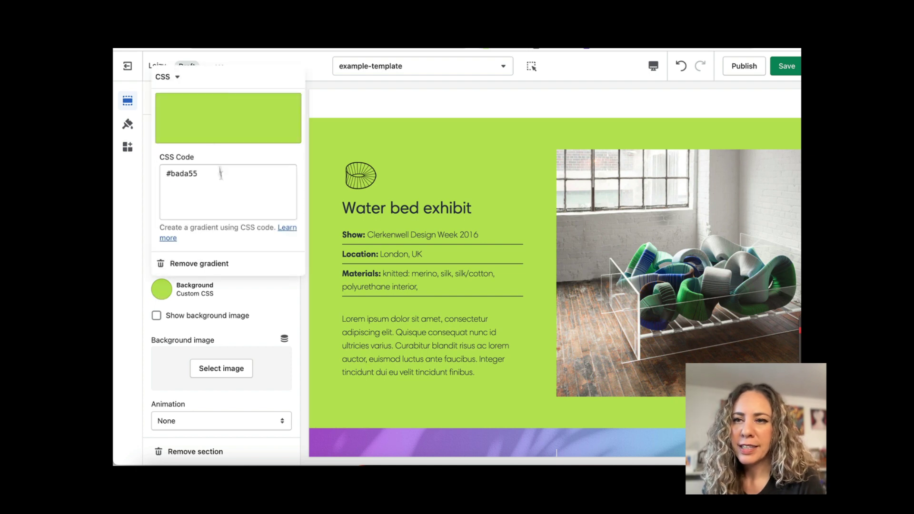
- Delete the #bada55 code from the background's CSS and switch the background back to Gradient mode
{"action": "left_click", "coordinate": [178, 79]}
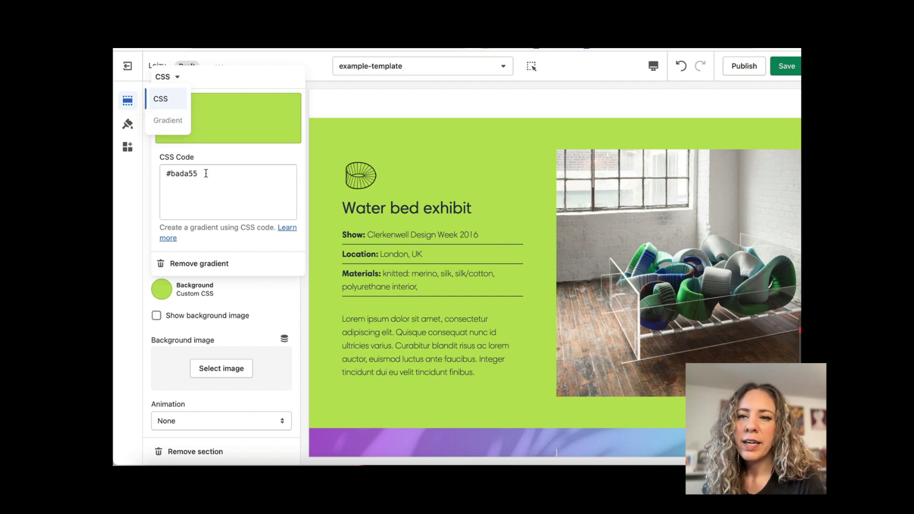
{"action": "left_click_drag", "start_coordinate": [204, 176], "coordinate": [163, 176]}
{"action": "key", "text": "BackSpace"}
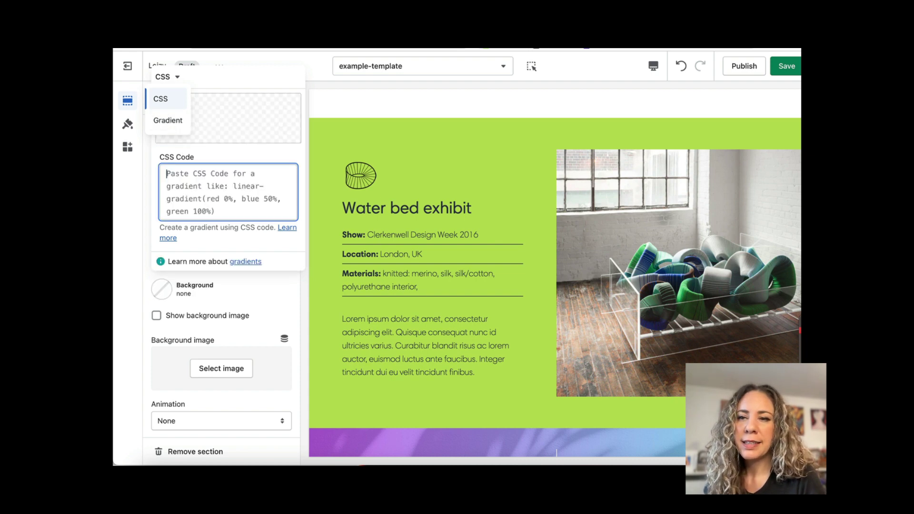
{"action": "left_click", "coordinate": [168, 121]}
{"action": "left_click", "coordinate": [166, 119]}
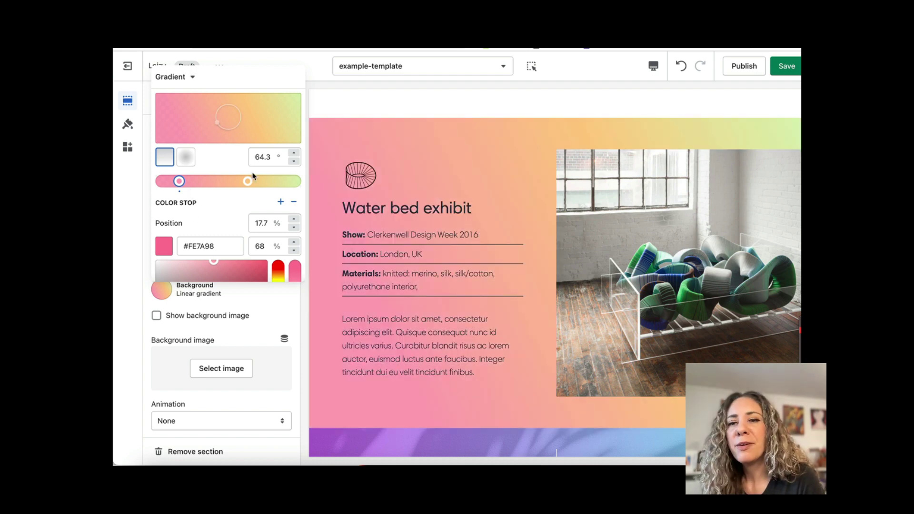
{"action": "left_click", "coordinate": [191, 79]}
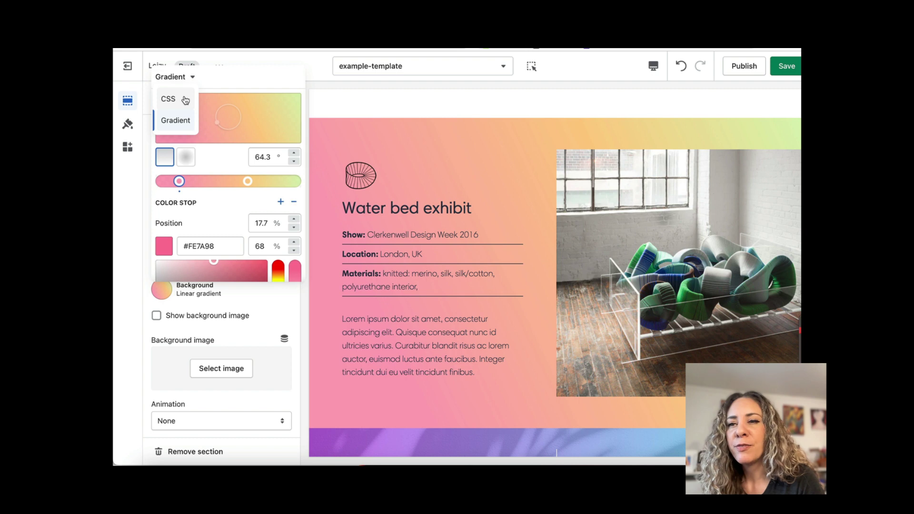